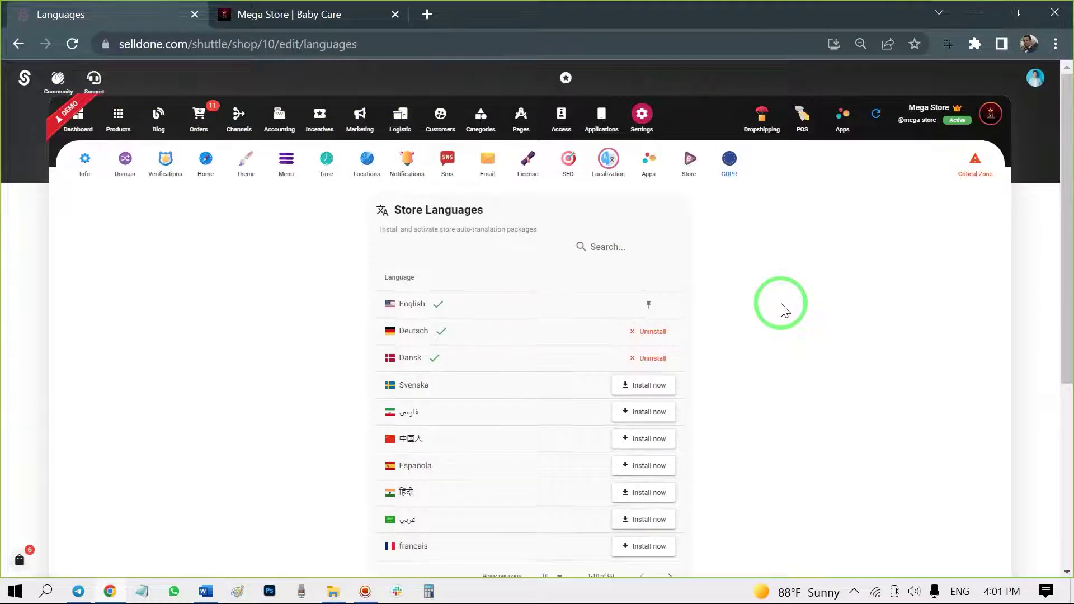
# - Install the Hindi language pack and switch the dashboard language to Hindi
pyautogui.scroll(-3, 782, 311)
pyautogui.click(649, 325)
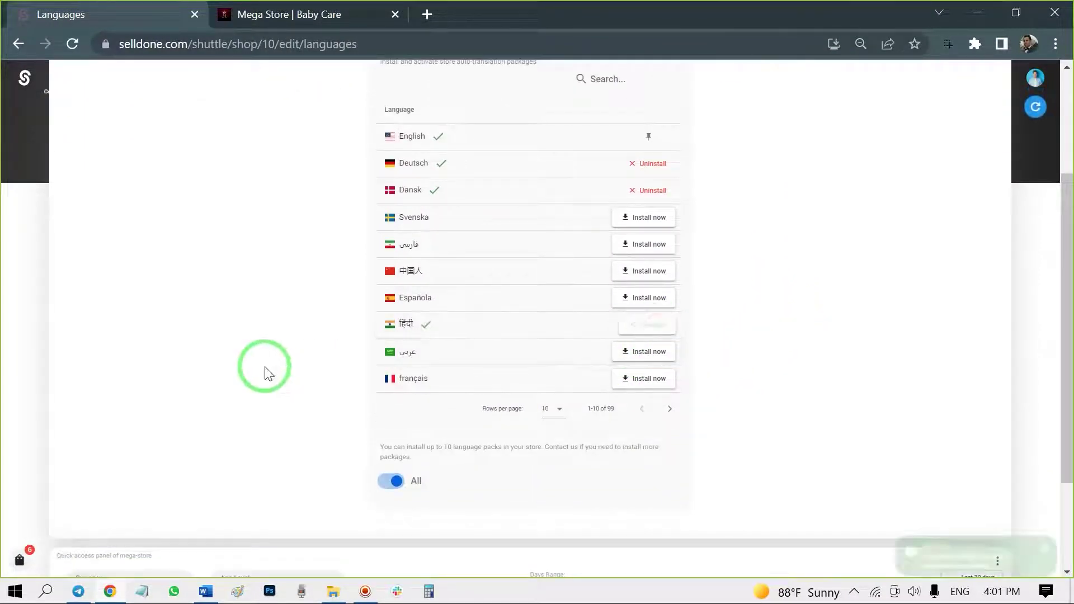
pyautogui.scroll(-3, 267, 374)
pyautogui.click(67, 530)
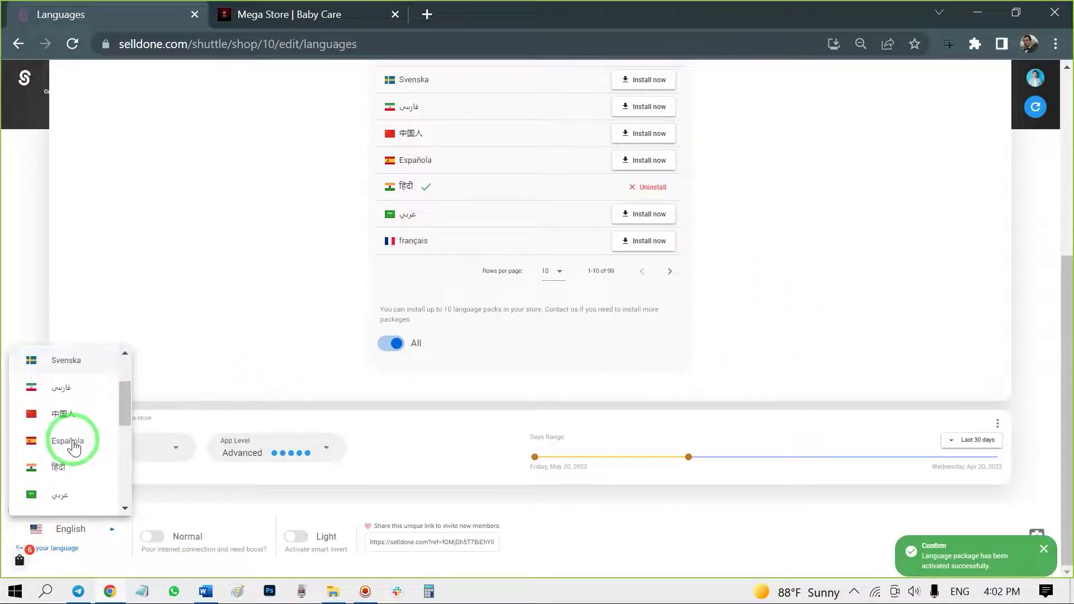
pyautogui.click(72, 469)
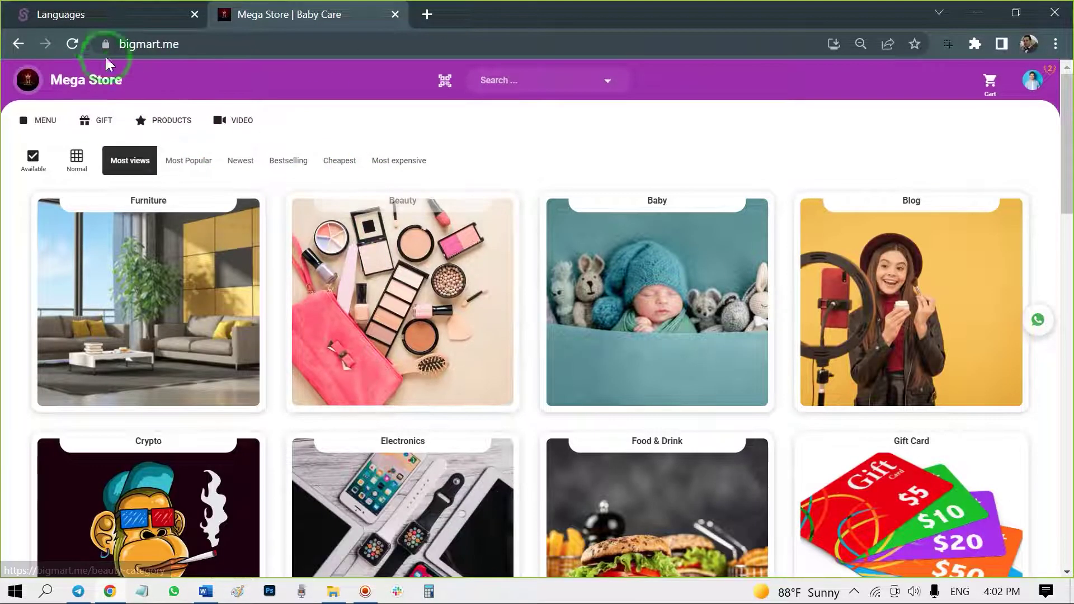
# - Reload the Mega Store storefront and set its footer language selector to Hindi
pyautogui.click(72, 45)
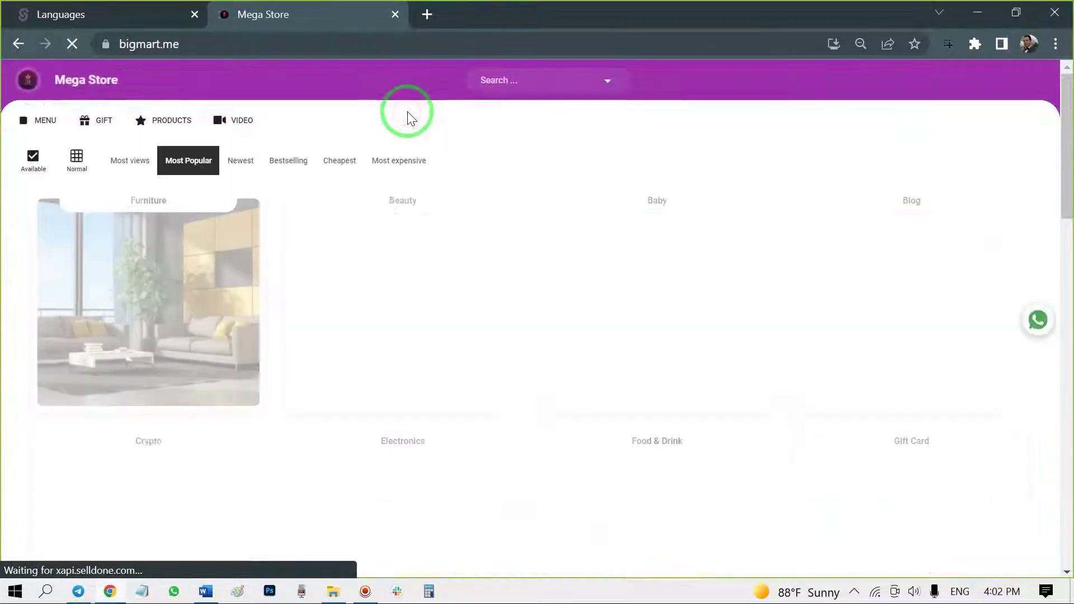
pyautogui.scroll(-3, 412, 137)
pyautogui.scroll(-7, 804, 401)
pyautogui.scroll(-10, 877, 400)
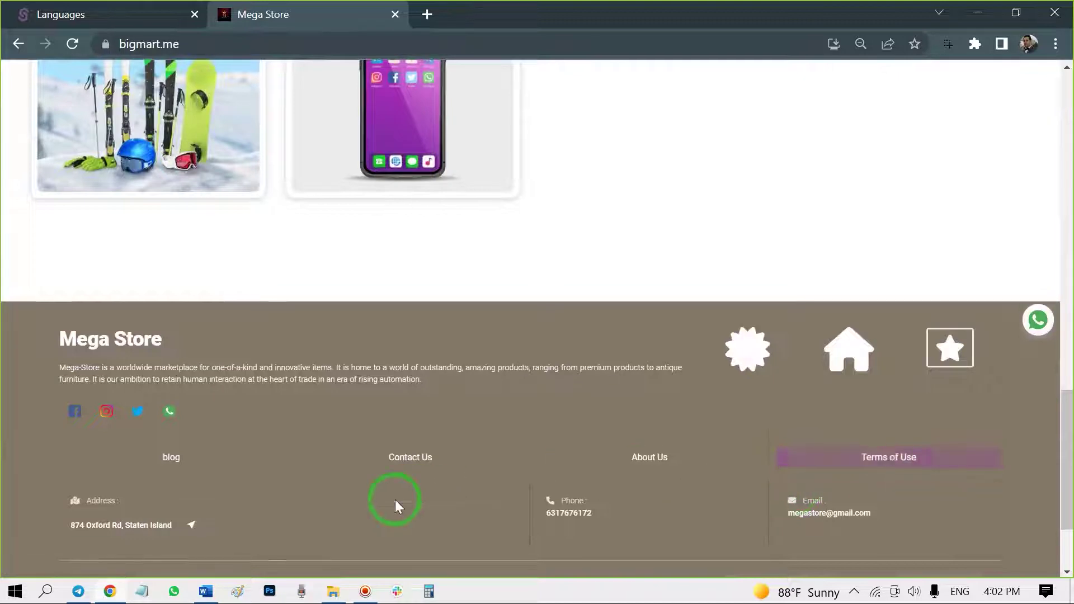
pyautogui.scroll(-2, 517, 528)
pyautogui.click(904, 464)
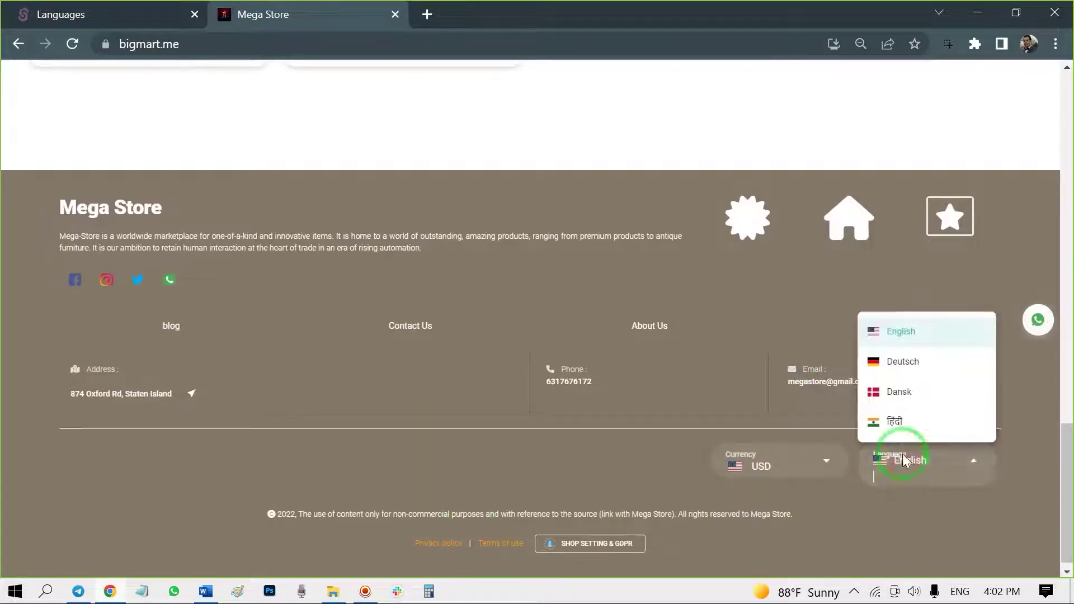
pyautogui.click(911, 423)
# - Browse Baby › Baby Care on the storefront and view the baby lotion product
pyautogui.scroll(10, 957, 260)
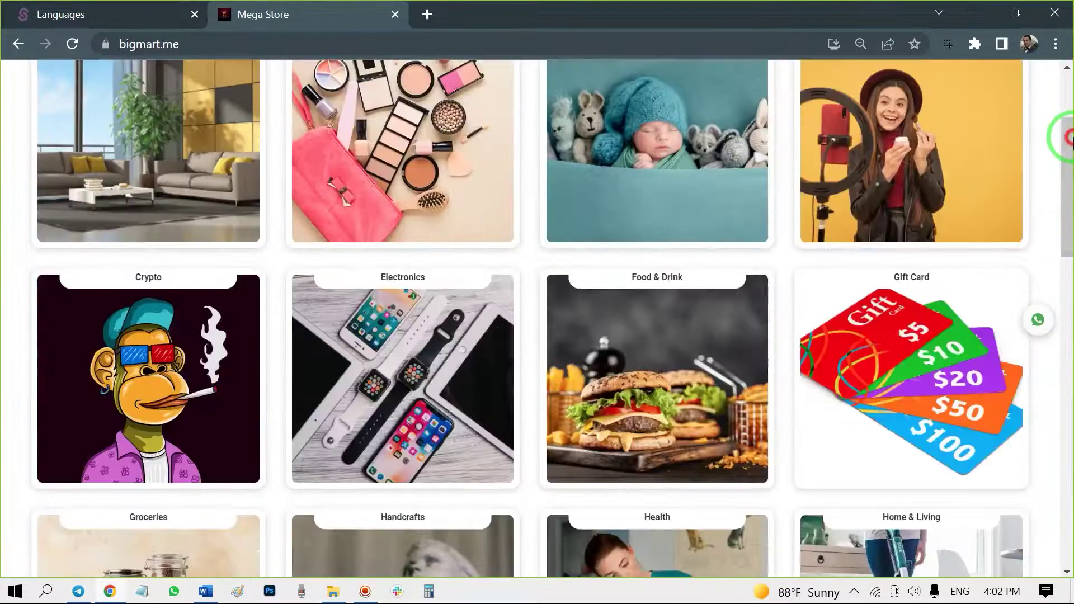
pyautogui.scroll(2, 957, 260)
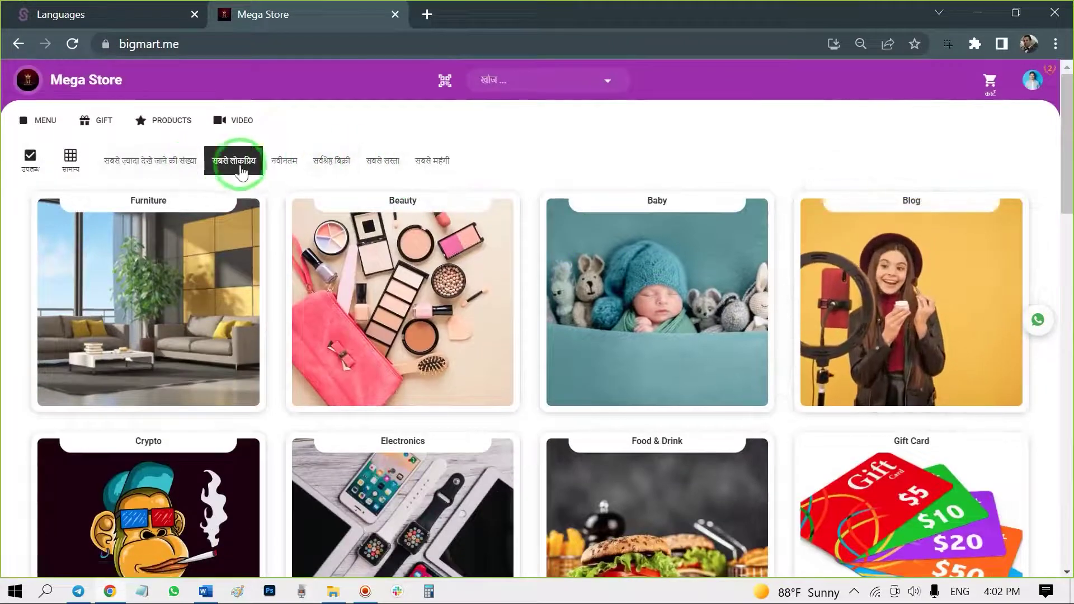
pyautogui.click(622, 287)
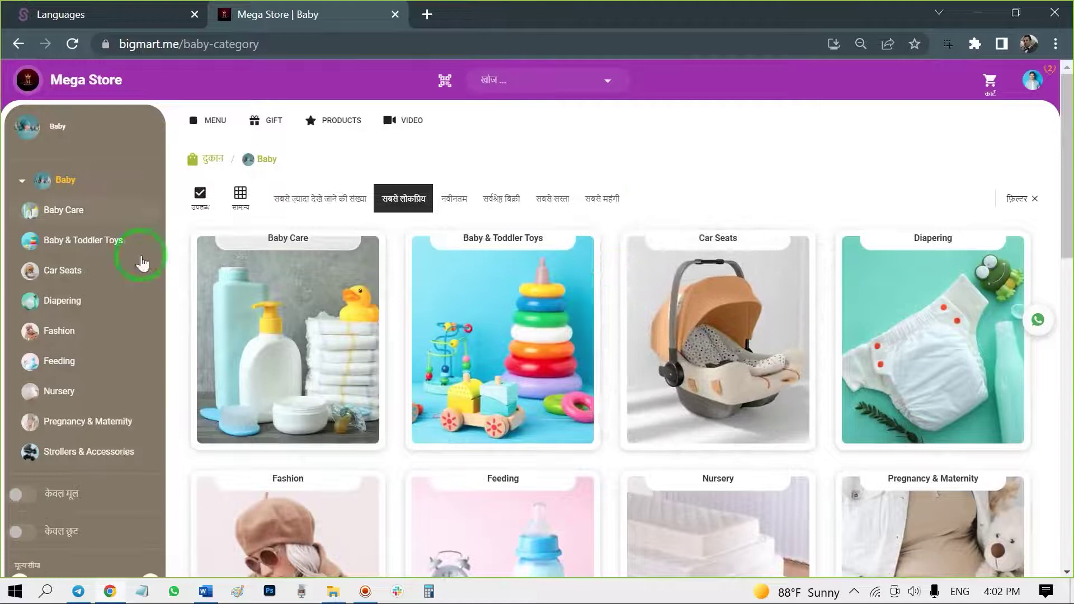
pyautogui.click(308, 329)
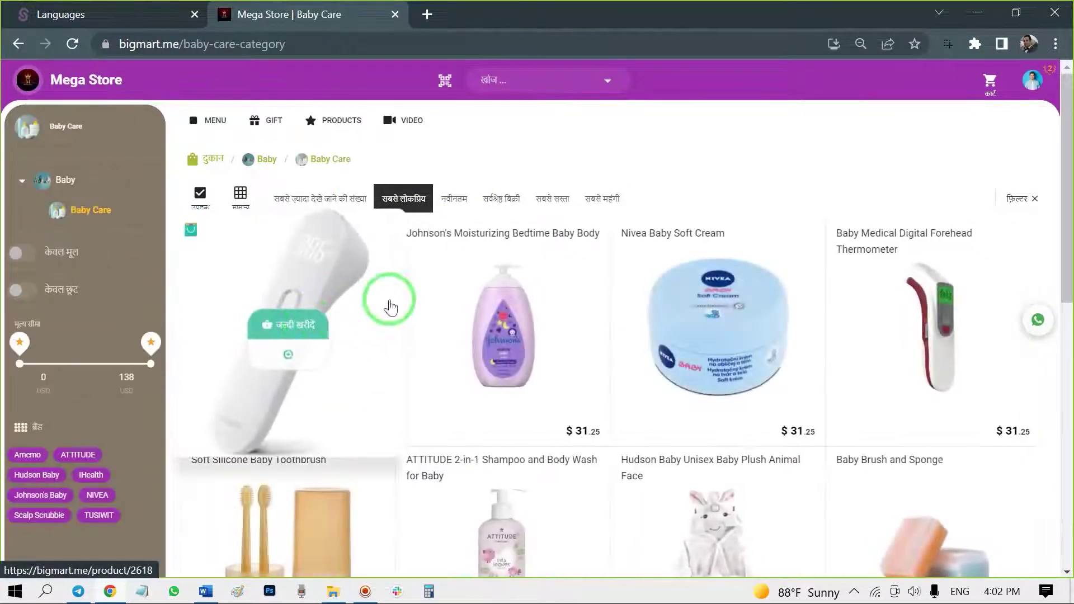
pyautogui.click(552, 277)
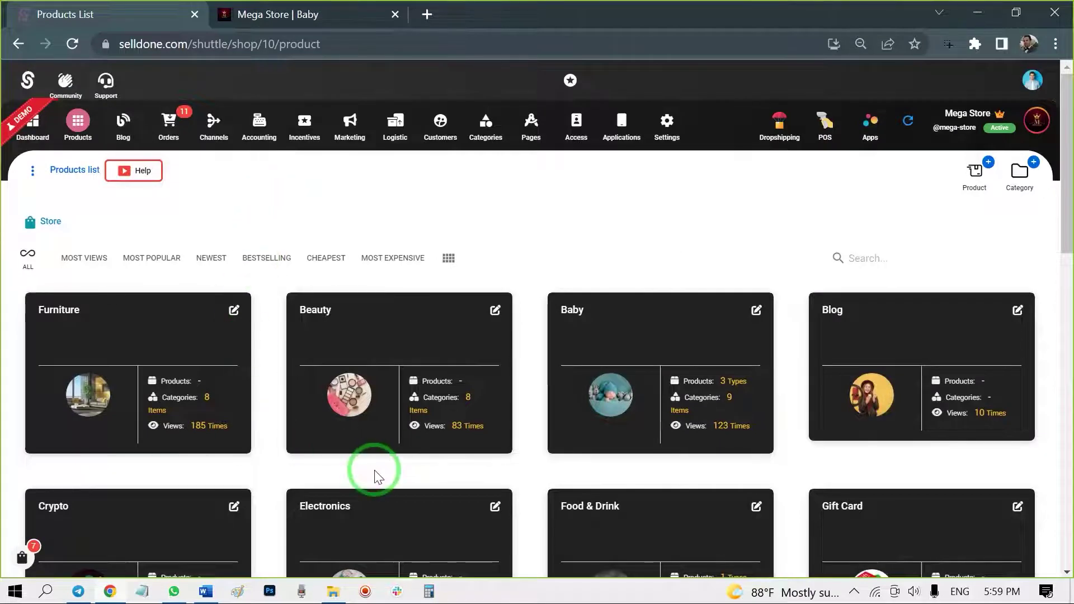
# - Go to the Electronics › Home Audio category in the products list
pyautogui.click(981, 172)
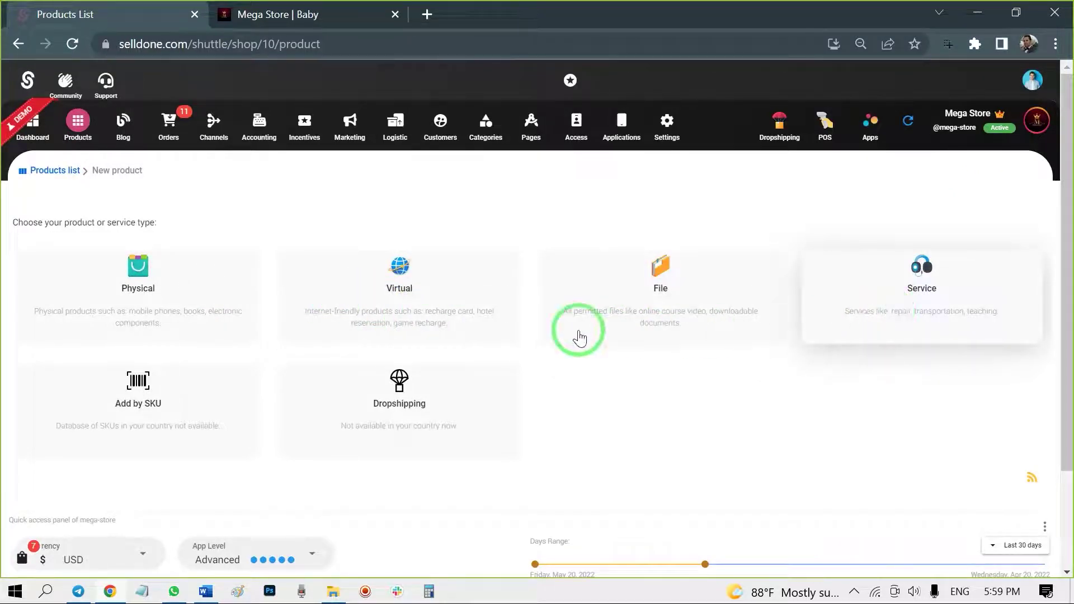
pyautogui.click(47, 170)
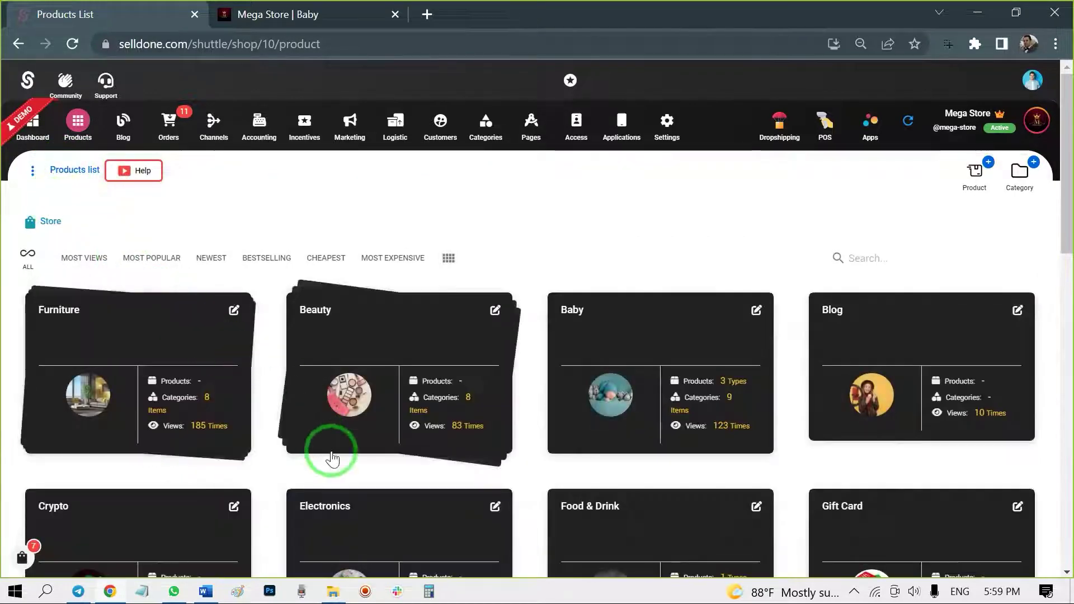
pyautogui.click(367, 478)
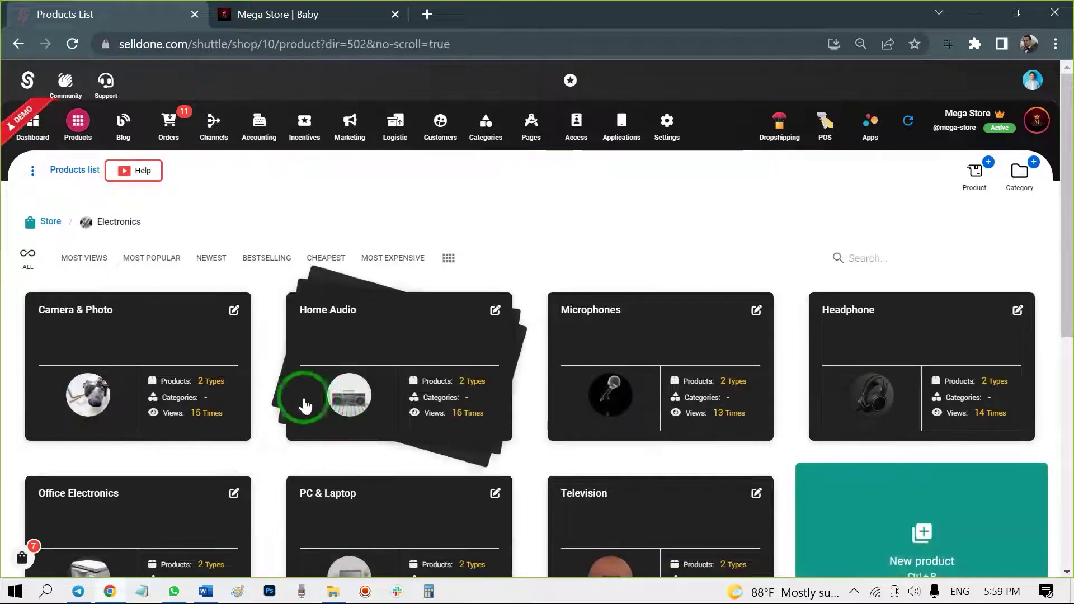
pyautogui.click(320, 341)
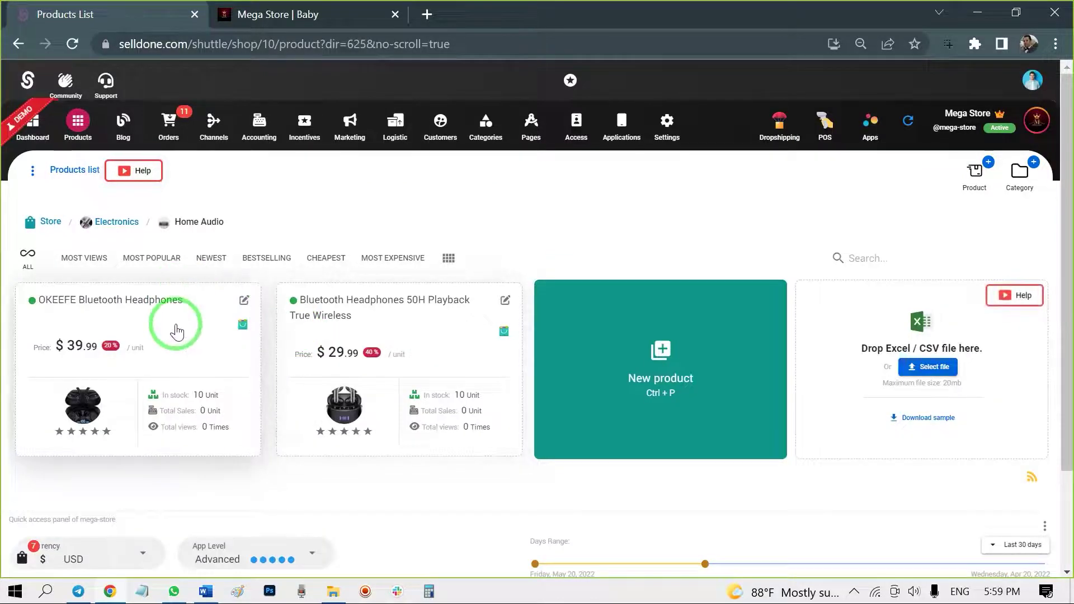
# - Copy the OKEEFE Bluetooth Headphones product and paste a duplicate into Home Audio
pyautogui.rightClick(178, 329)
pyautogui.click(206, 464)
pyautogui.moveTo(398, 369)
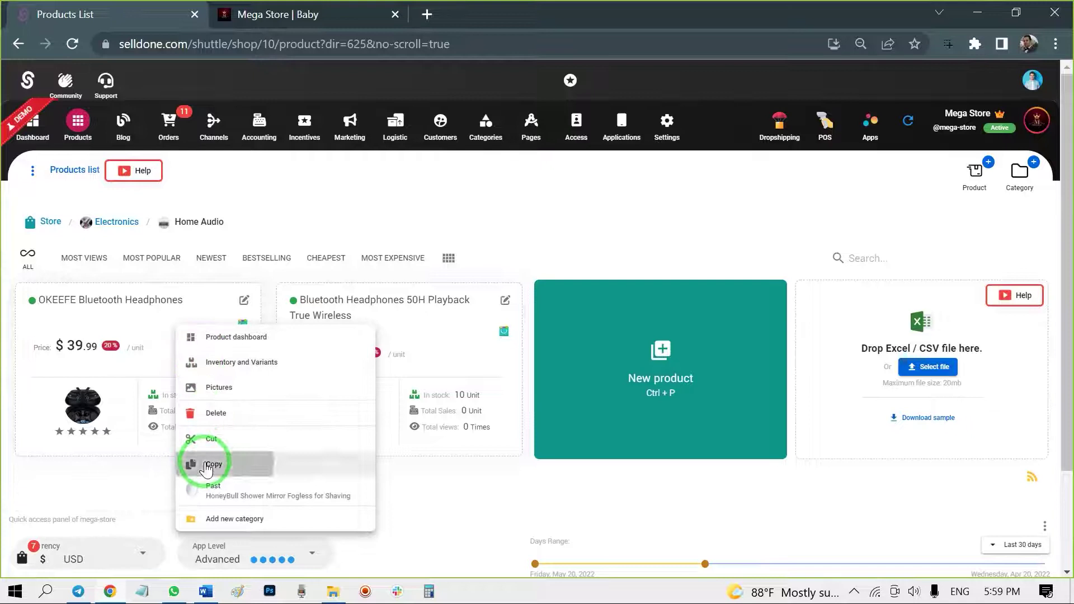
pyautogui.rightClick(424, 341)
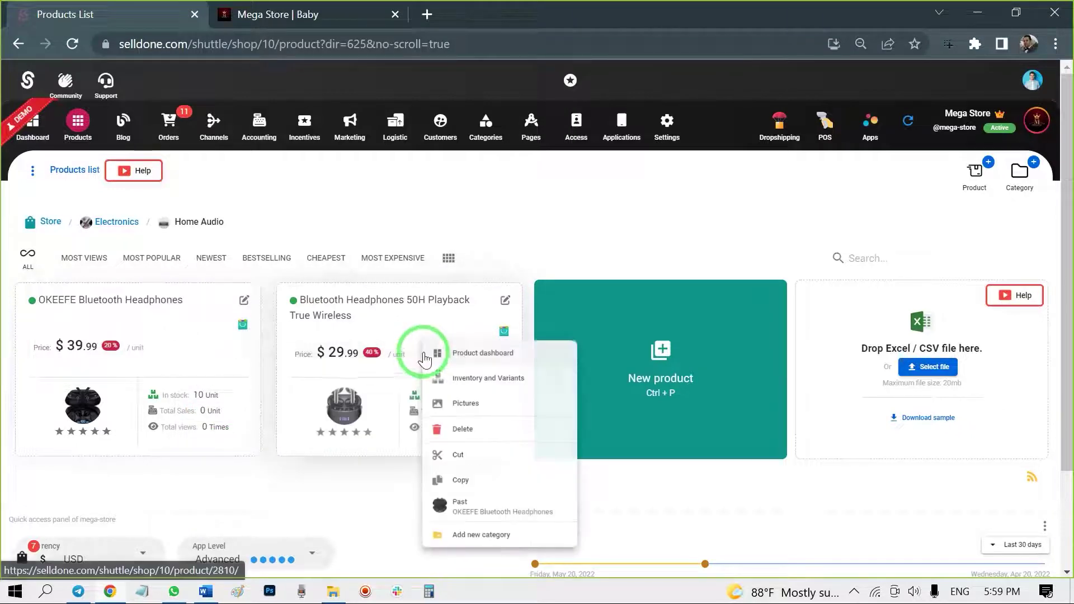
pyautogui.click(413, 506)
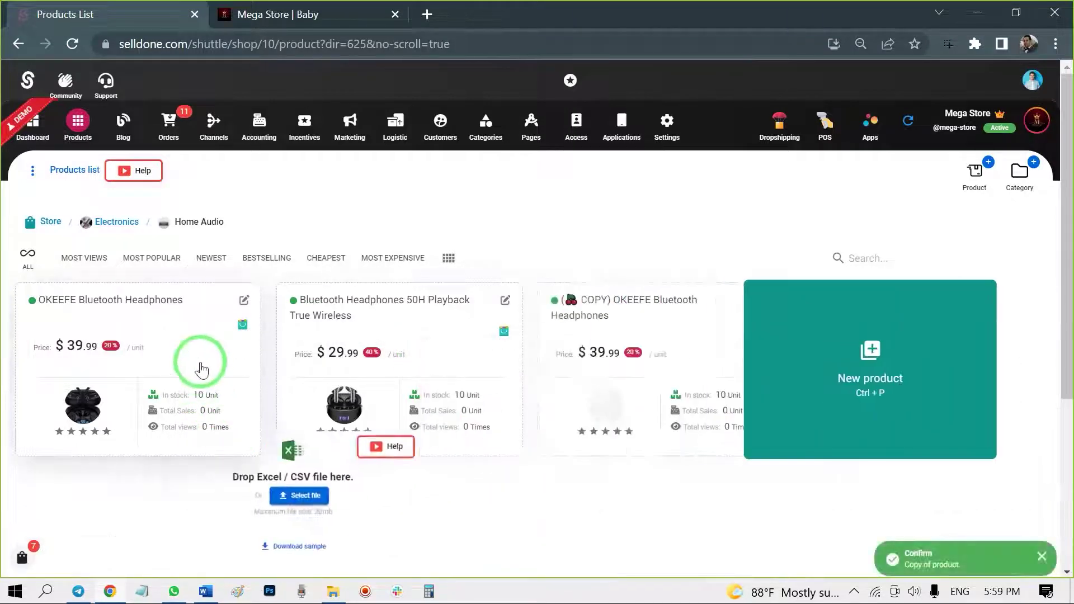
pyautogui.scroll(-2, 711, 290)
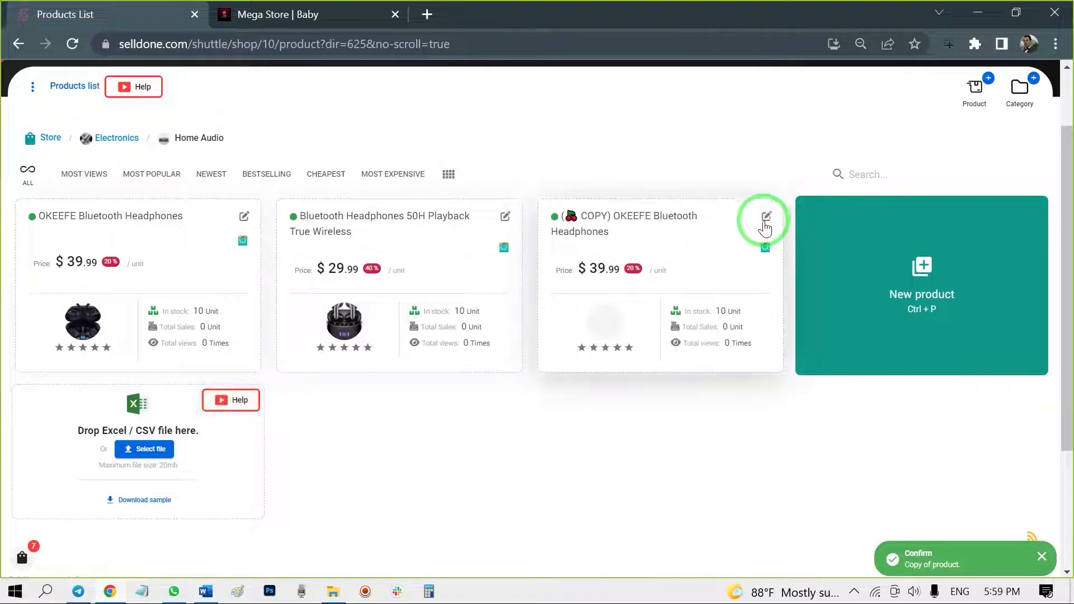
pyautogui.click(766, 216)
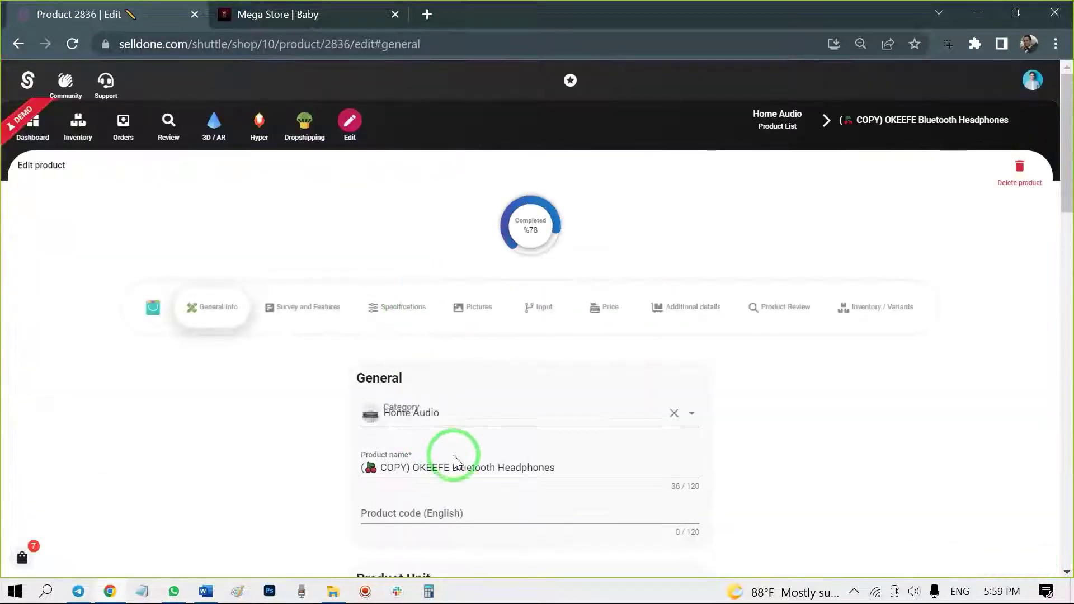
pyautogui.moveTo(562, 468); pyautogui.dragTo(319, 472)
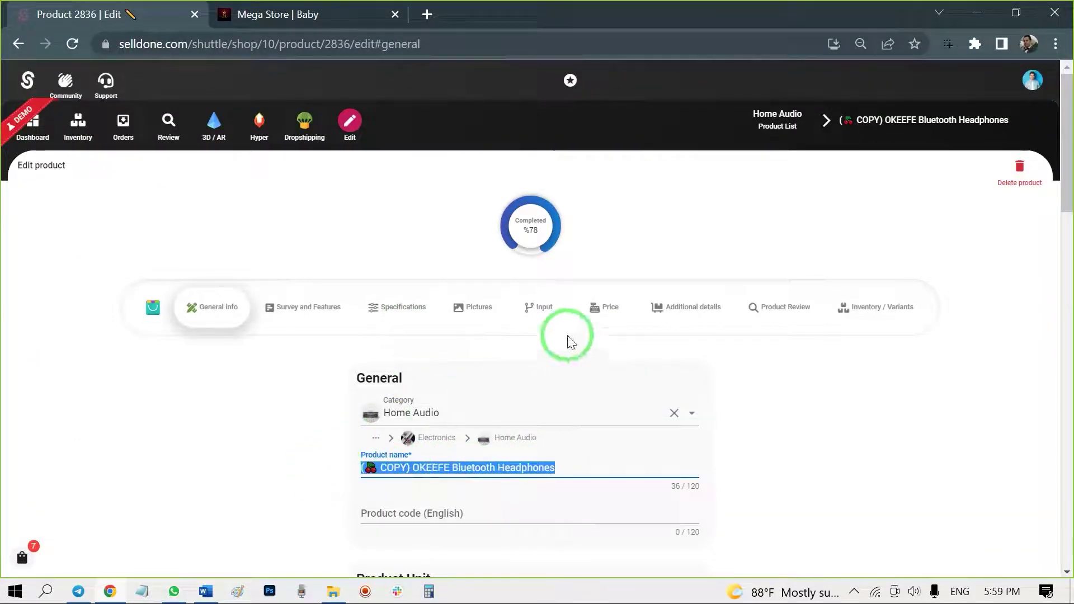
pyautogui.click(589, 324)
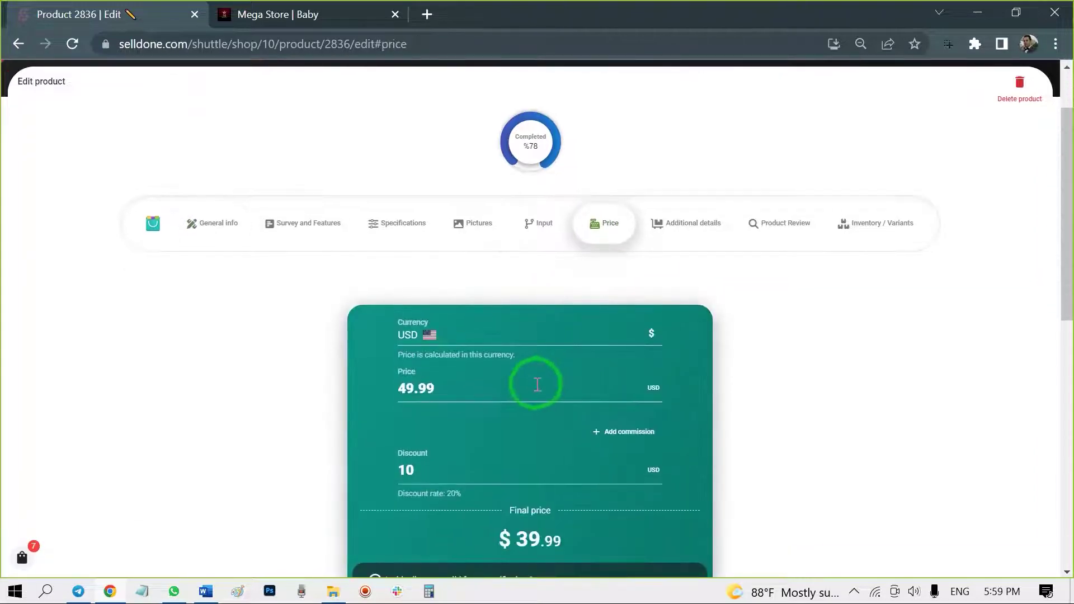
pyautogui.scroll(2, 891, 203)
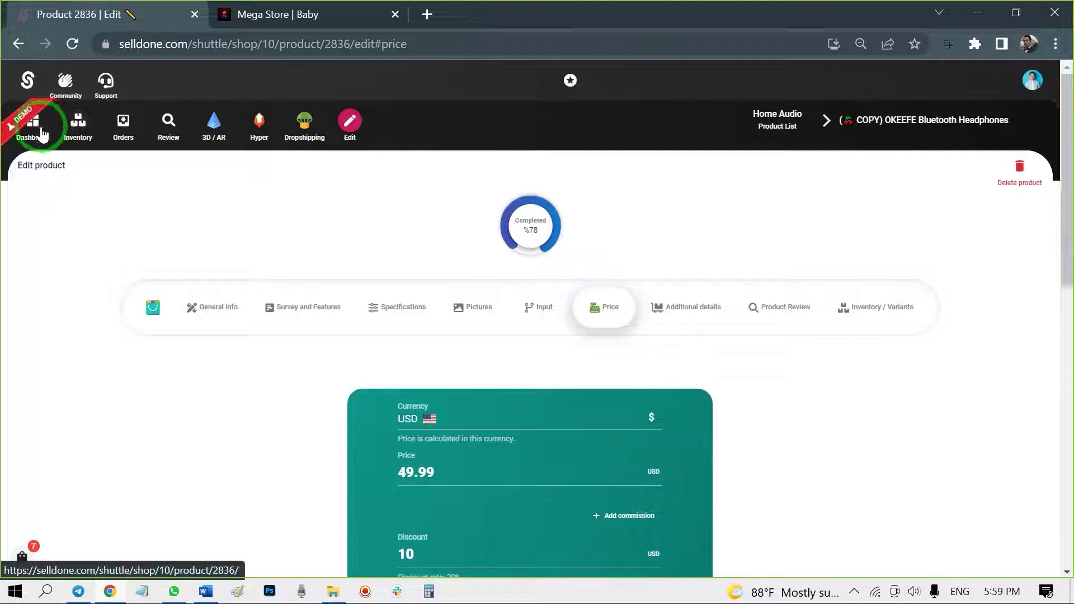
pyautogui.click(42, 135)
pyautogui.click(39, 137)
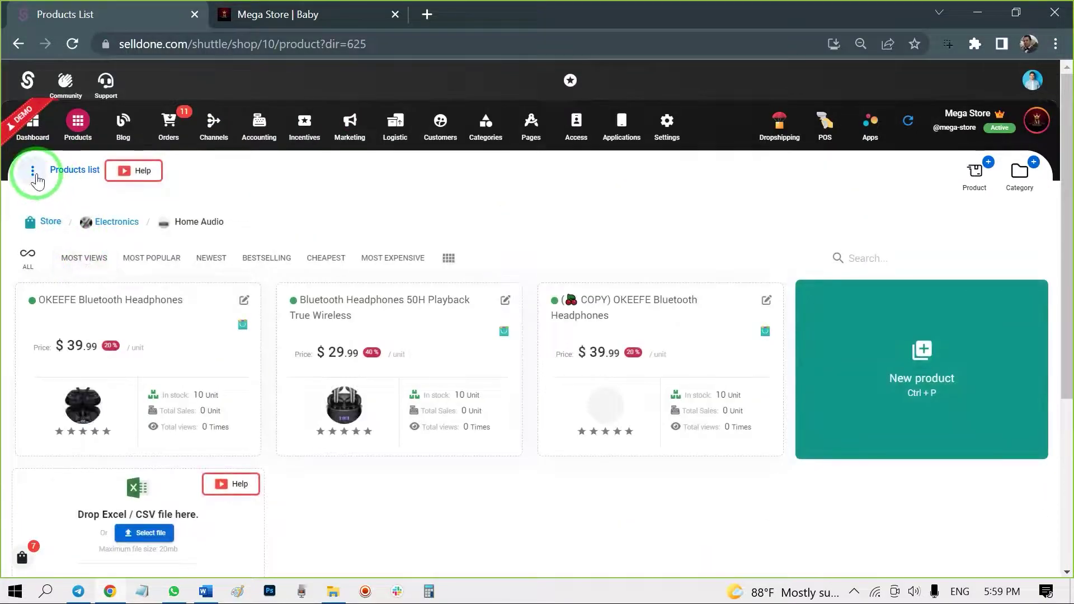
# - Load 'Upload product in bulk simple.xlsx' into the product import and review the Hot Toys preview
pyautogui.click(33, 172)
pyautogui.click(71, 267)
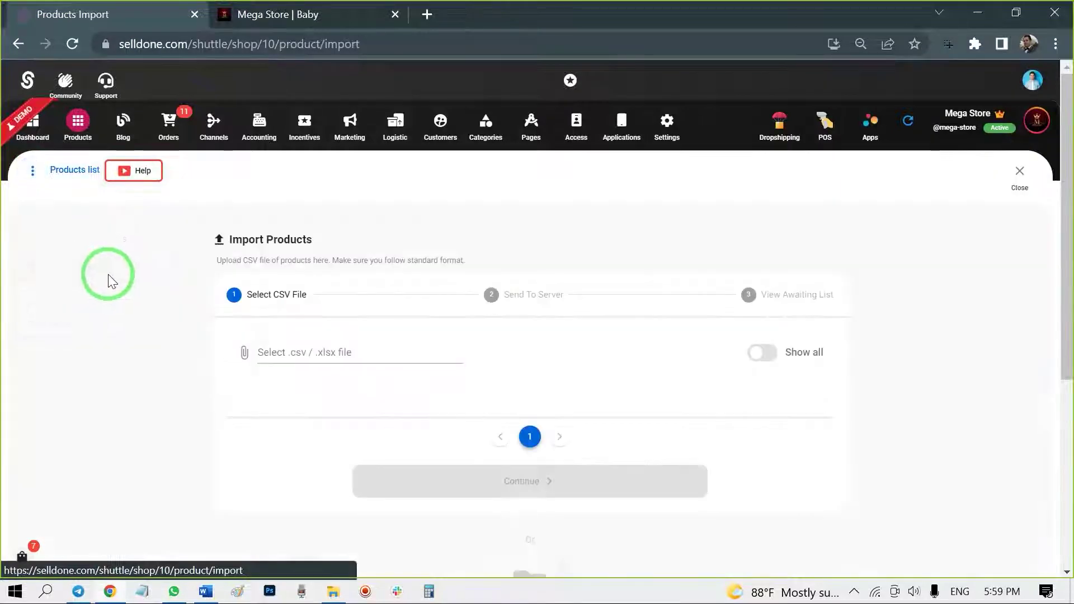
pyautogui.click(316, 351)
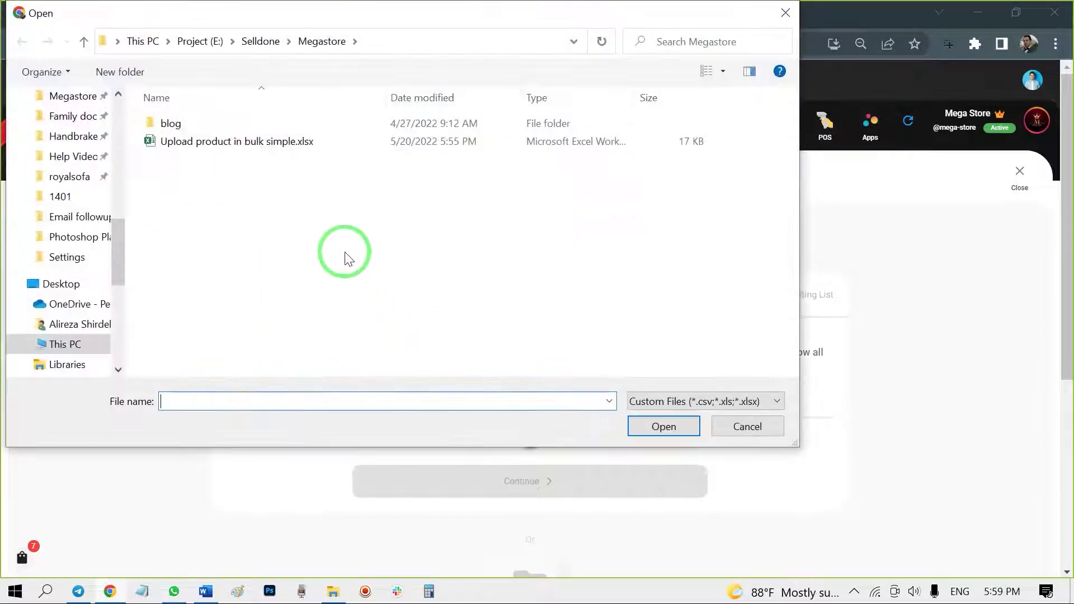
pyautogui.click(256, 141)
pyautogui.click(655, 426)
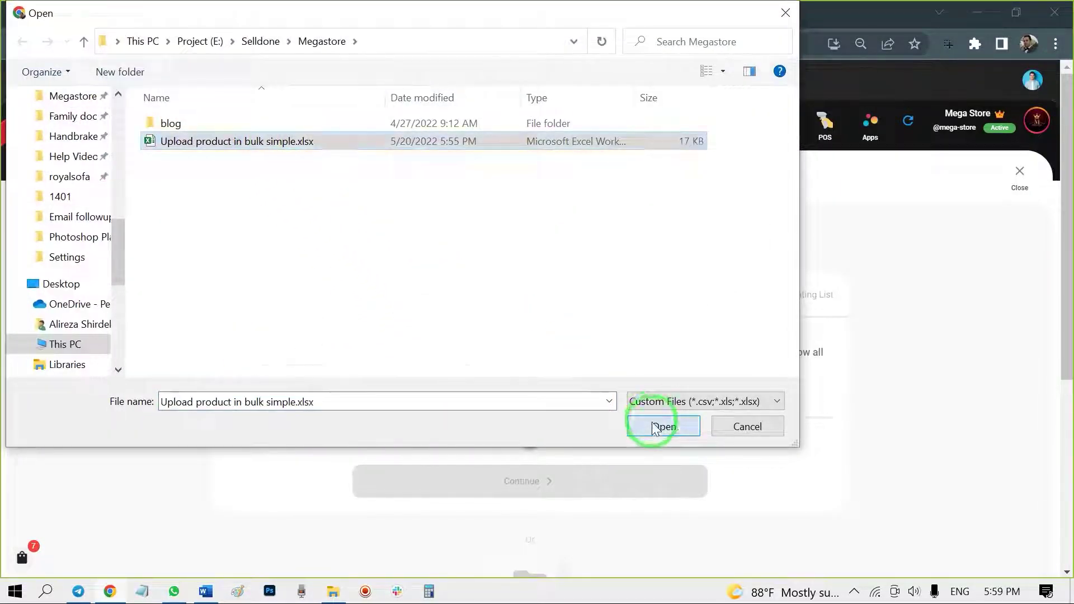
pyautogui.scroll(-2, 526, 470)
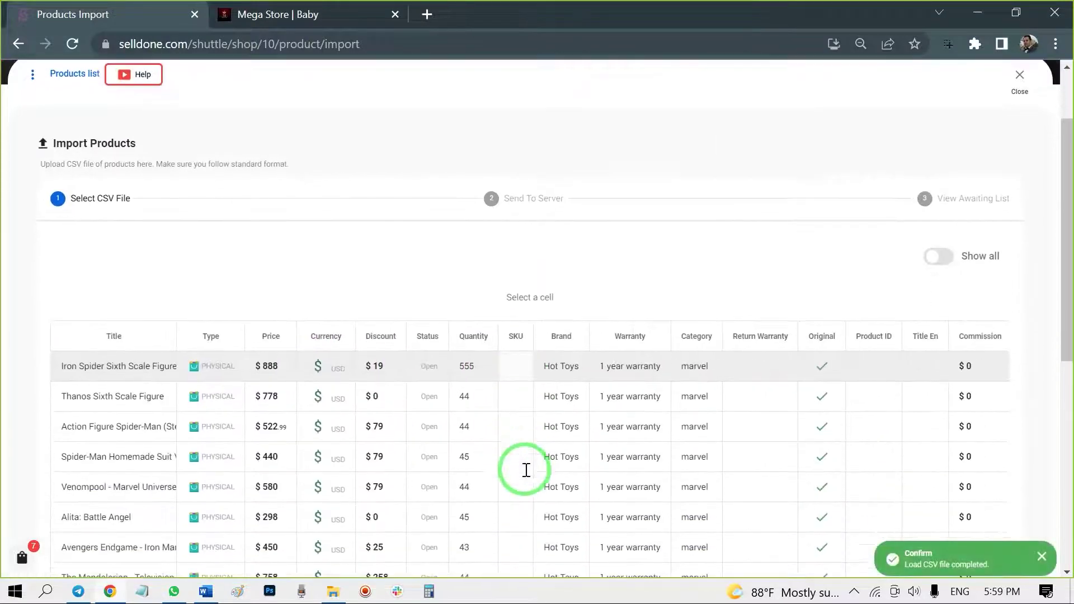
pyautogui.scroll(-1, 525, 470)
pyautogui.scroll(-2, 479, 501)
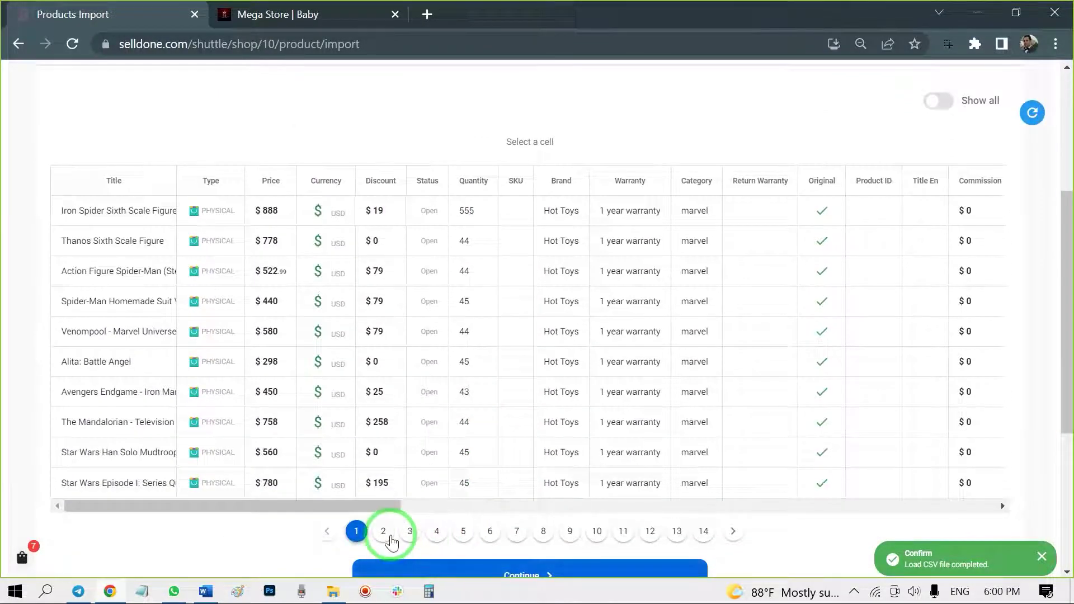
pyautogui.scroll(5, 401, 330)
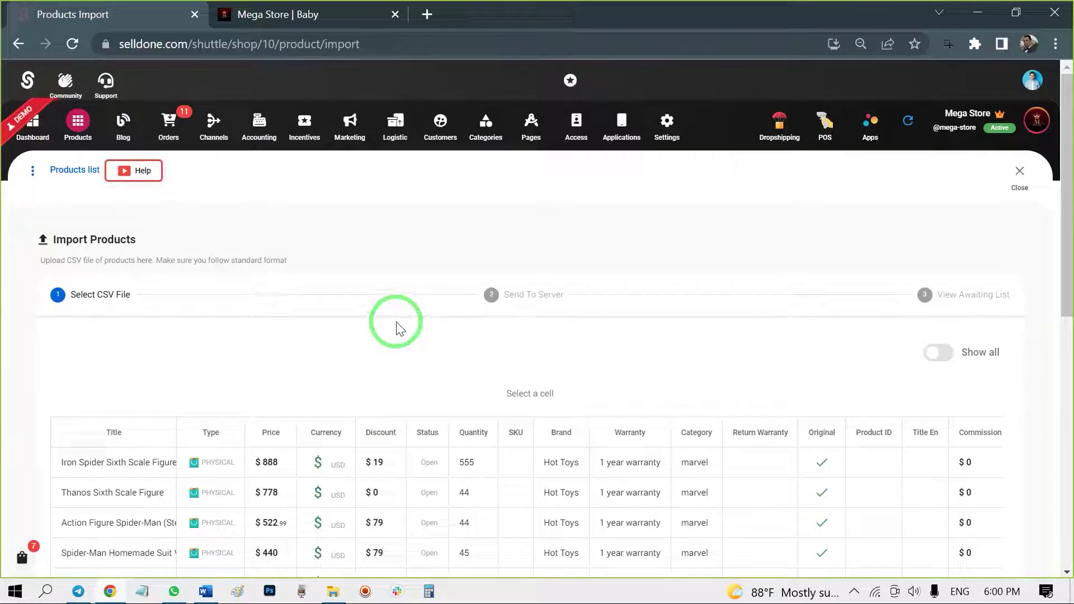
# - Move Car Seats into Baby Care, keeping Baby & Toddler Toys in Baby, and open Baby Care
pyautogui.click(75, 171)
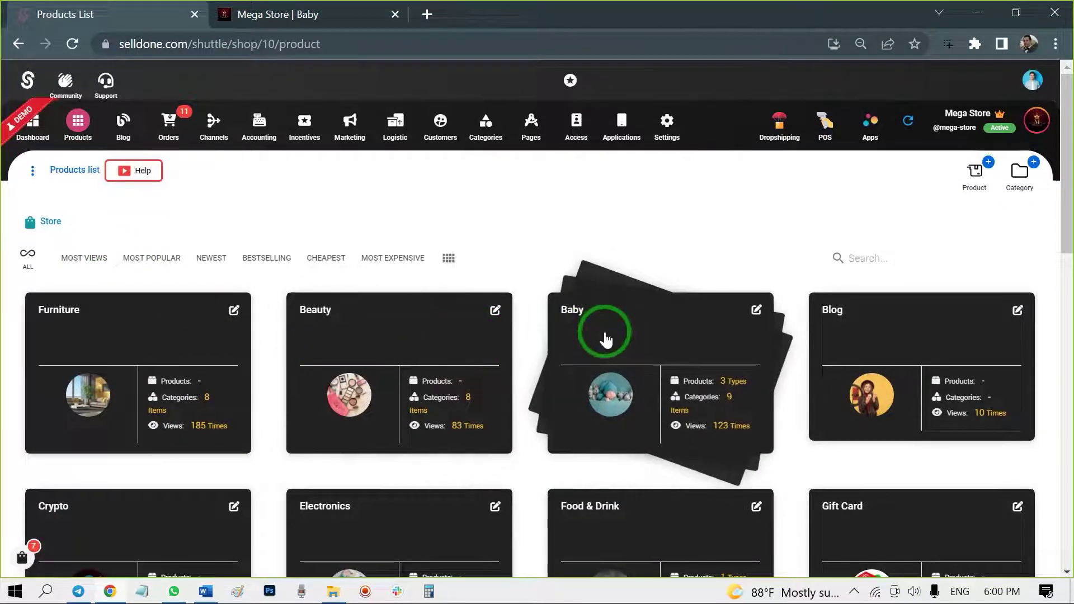
pyautogui.click(605, 338)
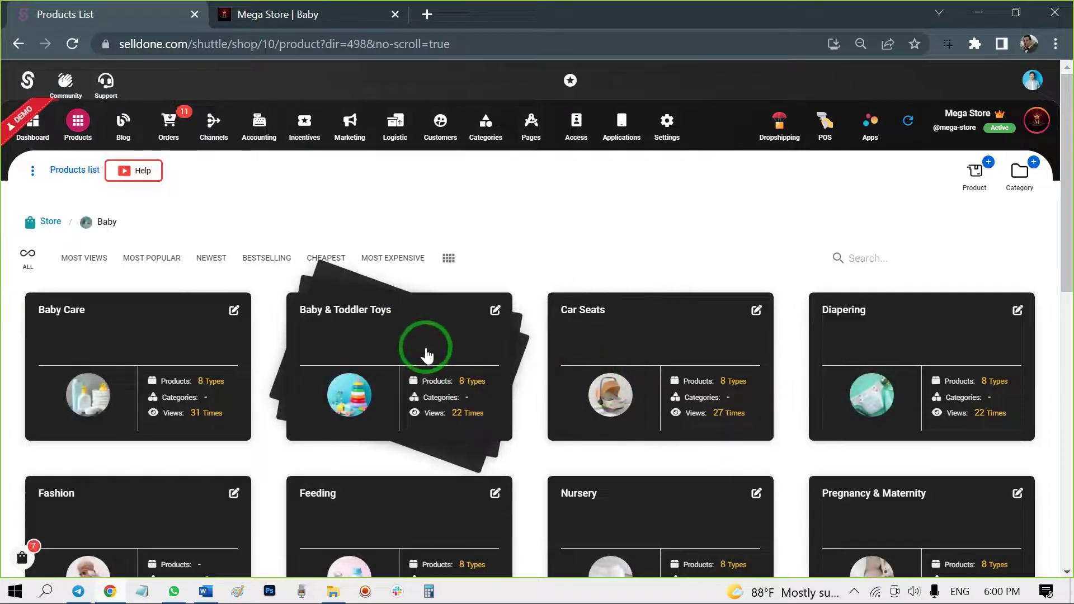
pyautogui.moveTo(440, 354); pyautogui.dragTo(357, 170)
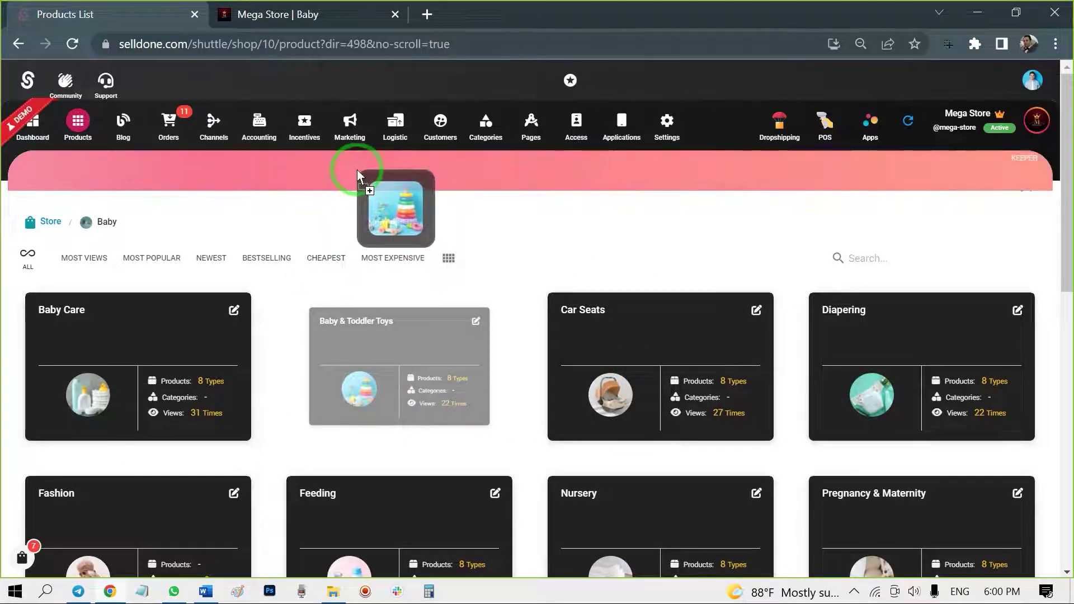
pyautogui.moveTo(635, 360); pyautogui.dragTo(647, 182)
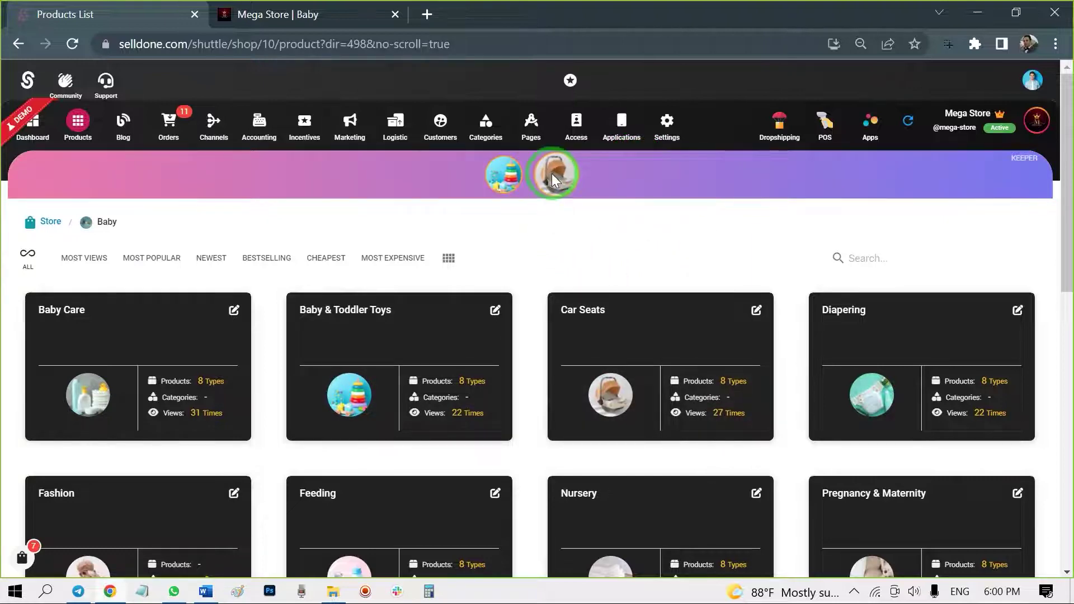
pyautogui.moveTo(501, 178); pyautogui.dragTo(281, 314)
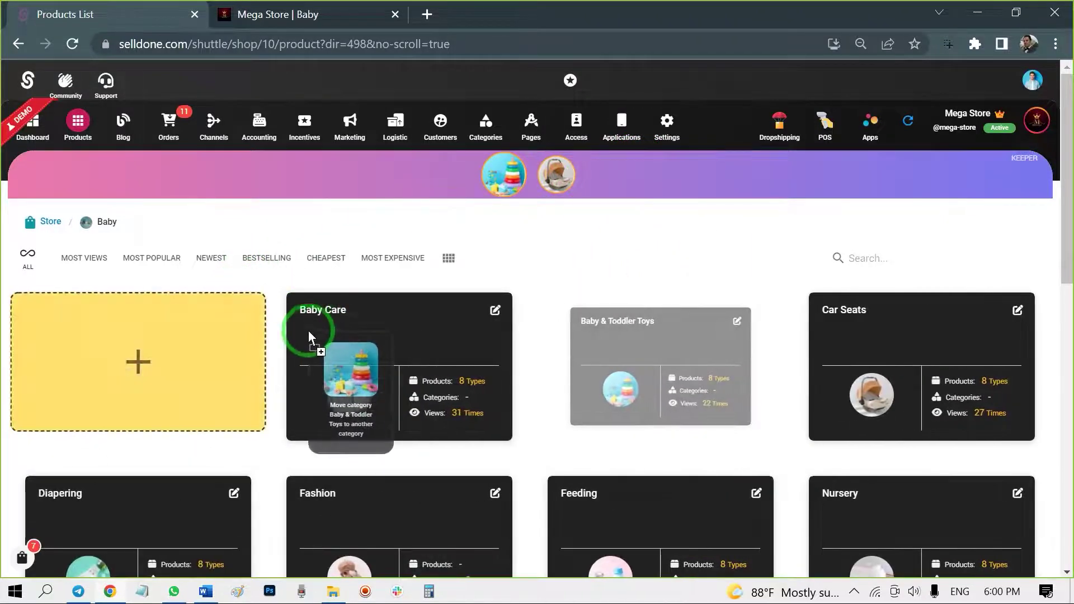
pyautogui.moveTo(281, 314); pyautogui.dragTo(222, 344)
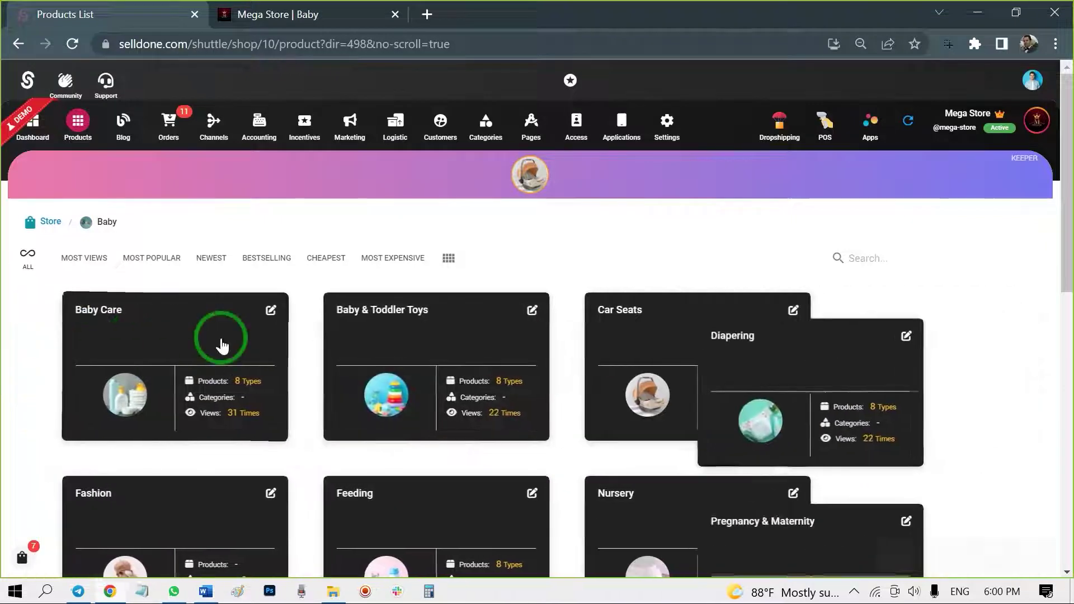
pyautogui.moveTo(529, 166)
pyautogui.mouseDown()
pyautogui.moveTo(529, 180)
pyautogui.moveTo(359, 342)
pyautogui.mouseUp()
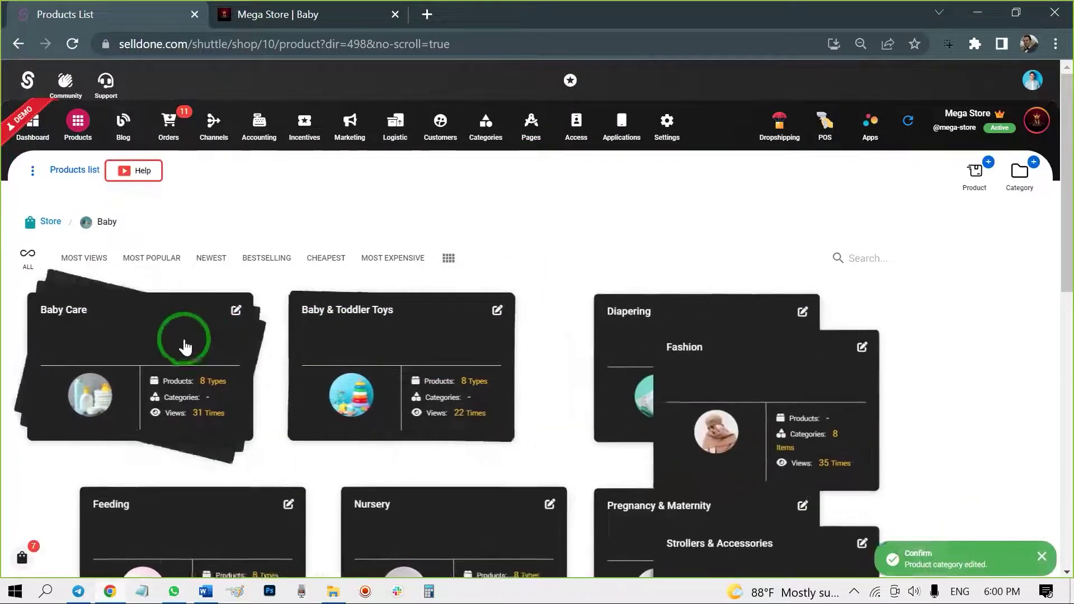
pyautogui.click(132, 323)
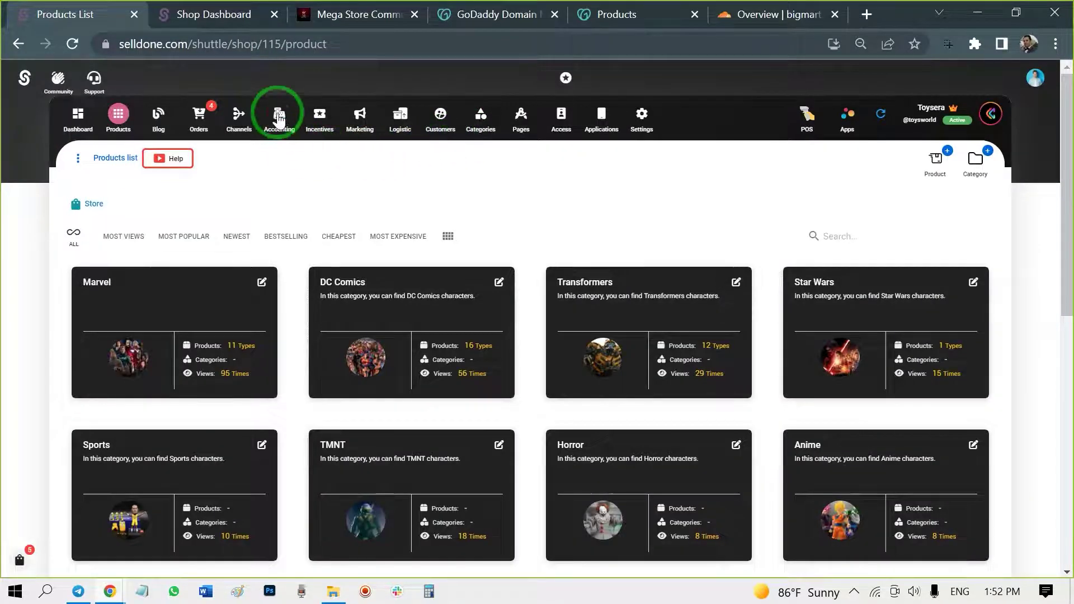
# - Navigate from Accounting through Gateway to the Exchange rate settings
pyautogui.click(279, 118)
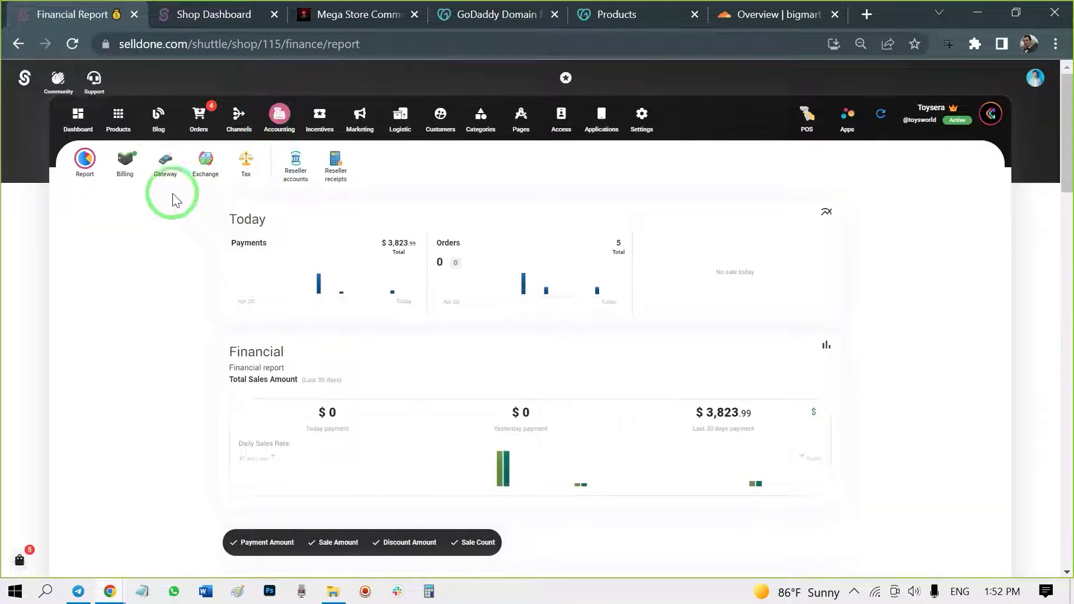
pyautogui.click(167, 164)
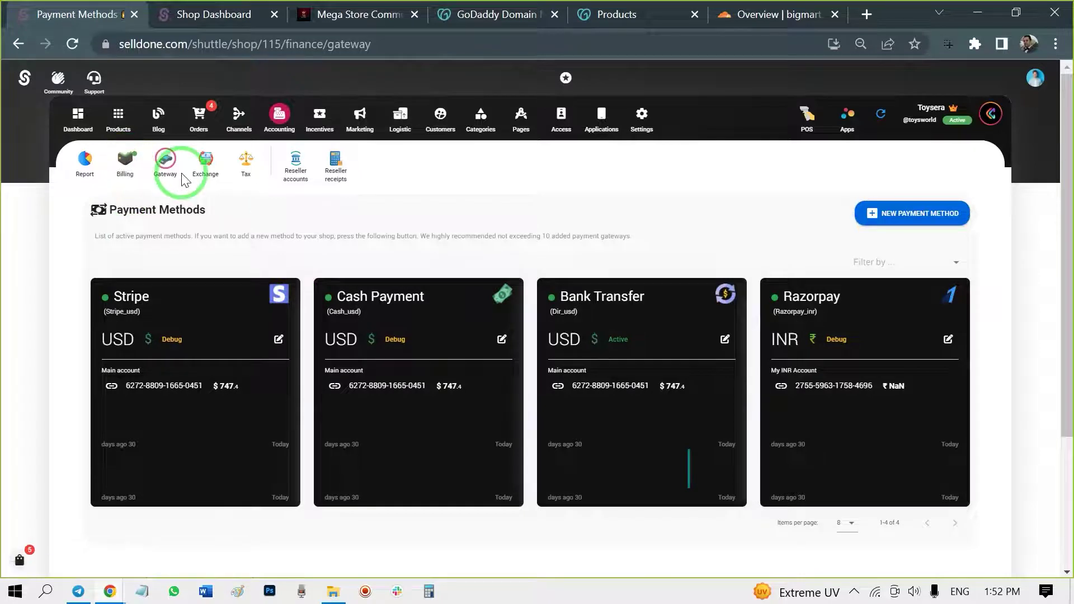
pyautogui.click(205, 162)
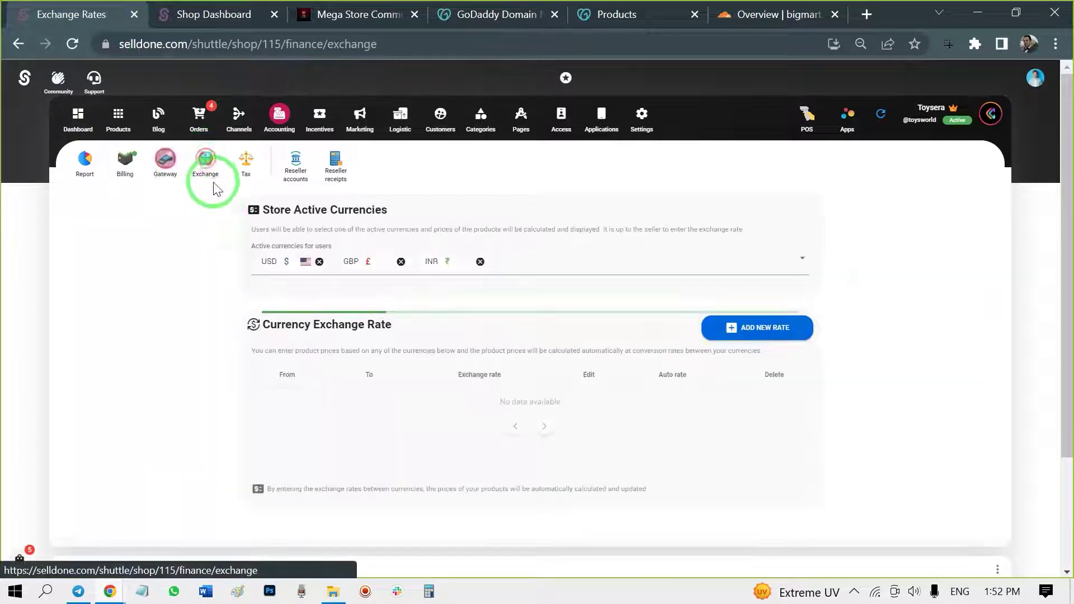
# - Browse the activatable currencies without adding any and check the USD-to-GBP rate
pyautogui.click(565, 266)
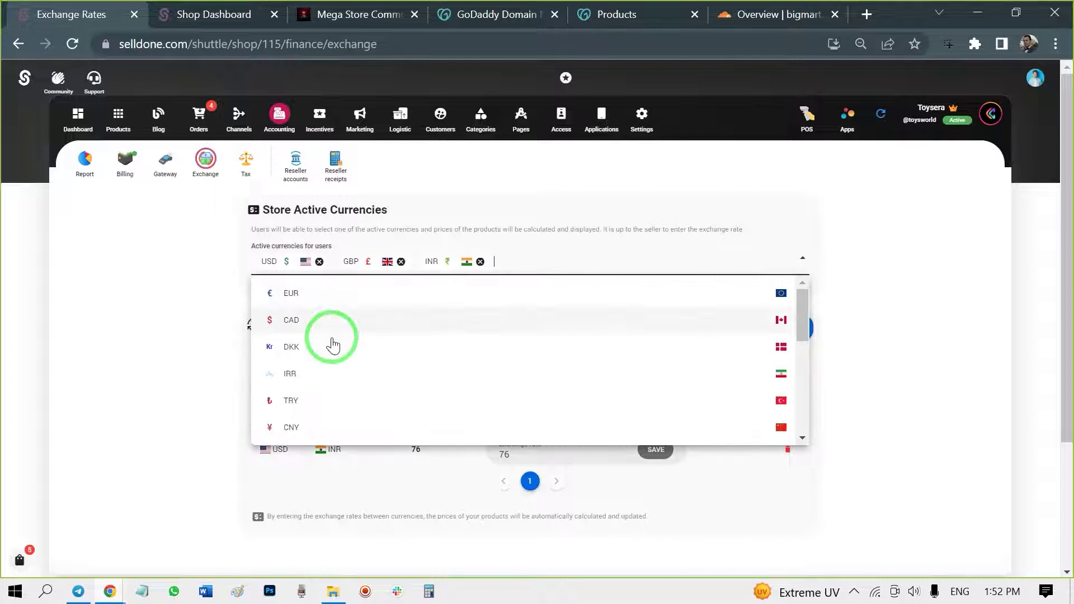
pyautogui.scroll(-3, 333, 350)
pyautogui.scroll(-3, 331, 358)
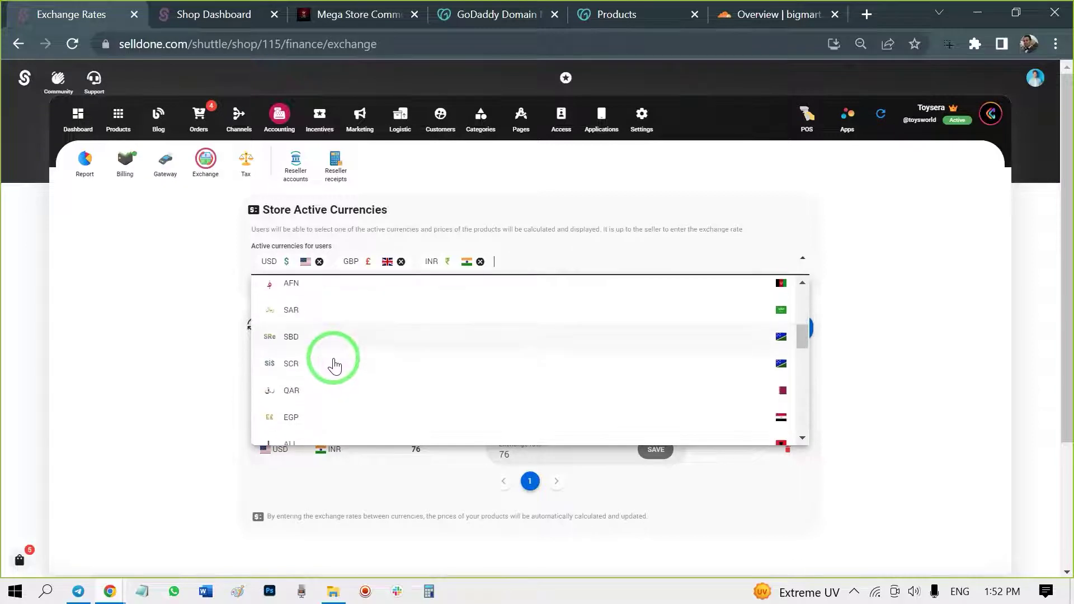
pyautogui.click(209, 380)
pyautogui.click(541, 416)
pyautogui.write('0.8')
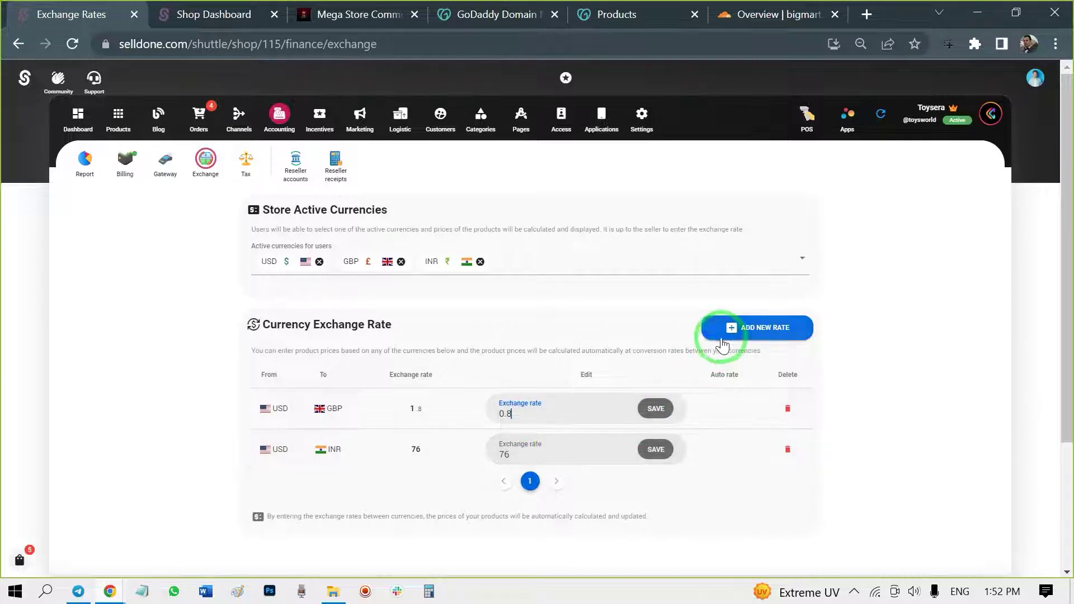
pyautogui.click(164, 163)
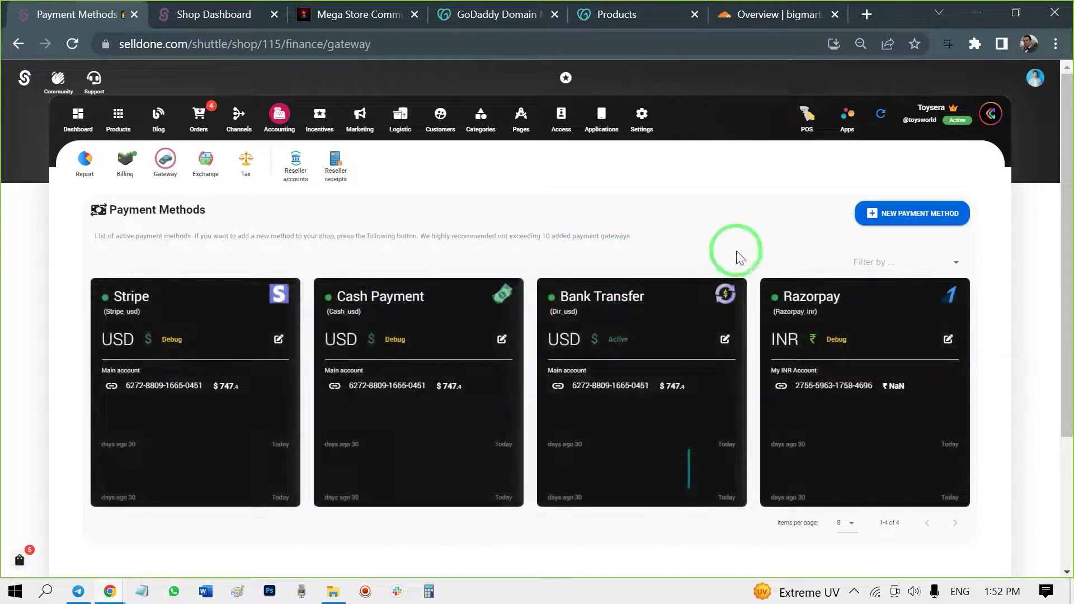
# - Browse the payment methods available for INR without adding a new one
pyautogui.click(884, 216)
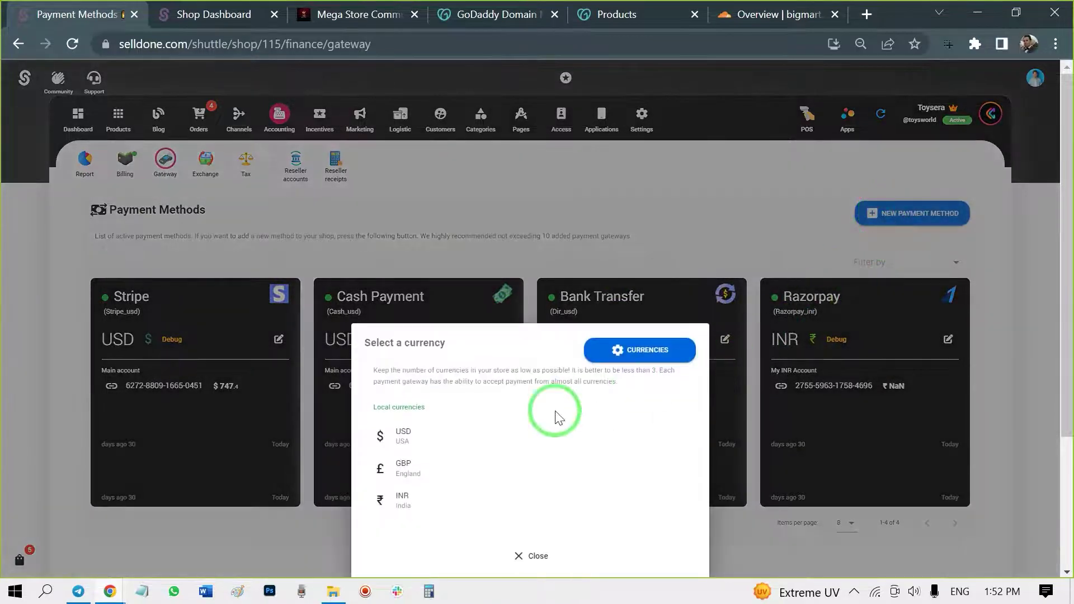
pyautogui.click(420, 498)
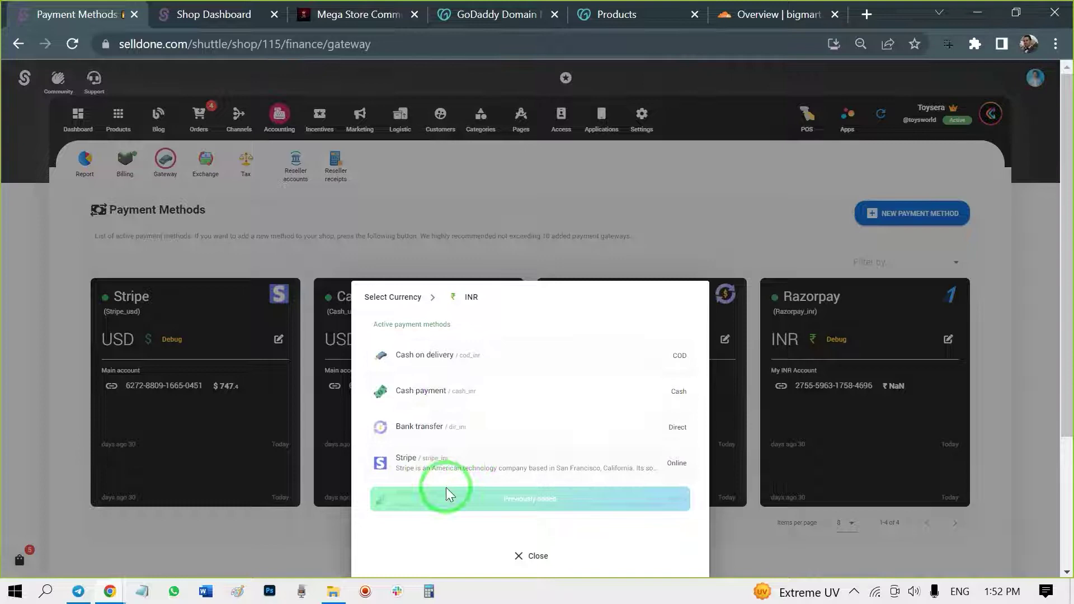
pyautogui.click(539, 540)
# - Review the Stripe USD gateway details, including its 1.5% fee, and return to gateways
pyautogui.click(253, 328)
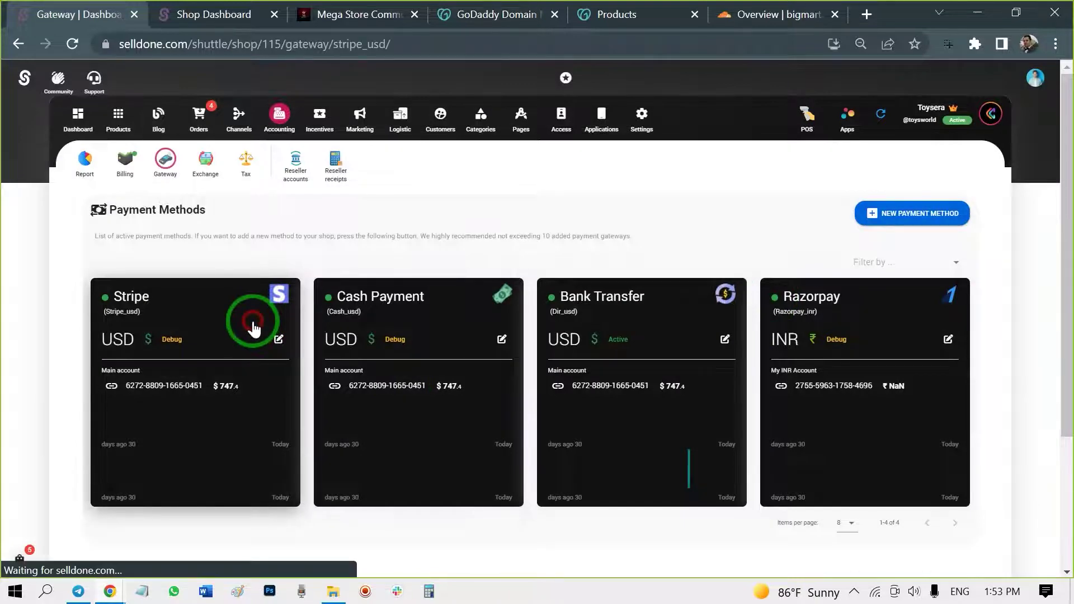
pyautogui.scroll(-2, 593, 358)
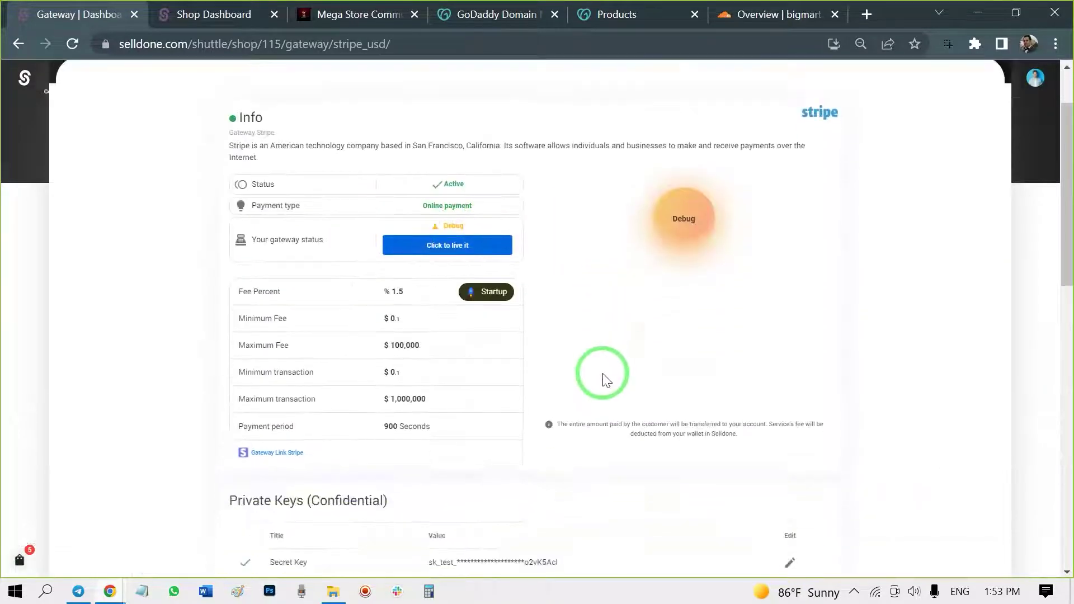
pyautogui.scroll(2, 205, 409)
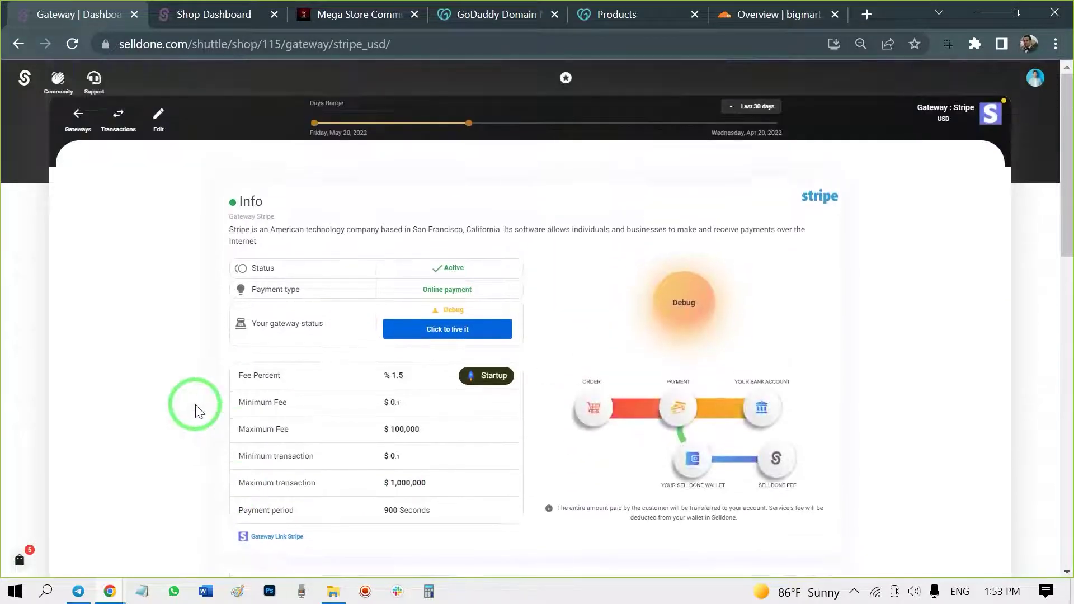
pyautogui.click(75, 119)
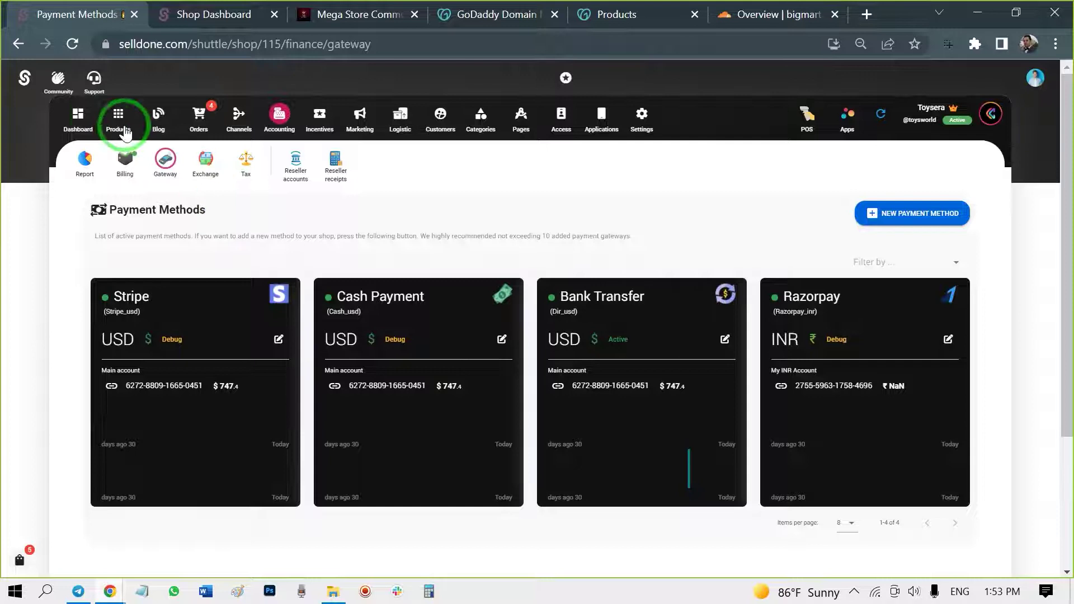
# - Review the store's domain list in Settings, opening and cancelling Add New Domain
pyautogui.click(658, 130)
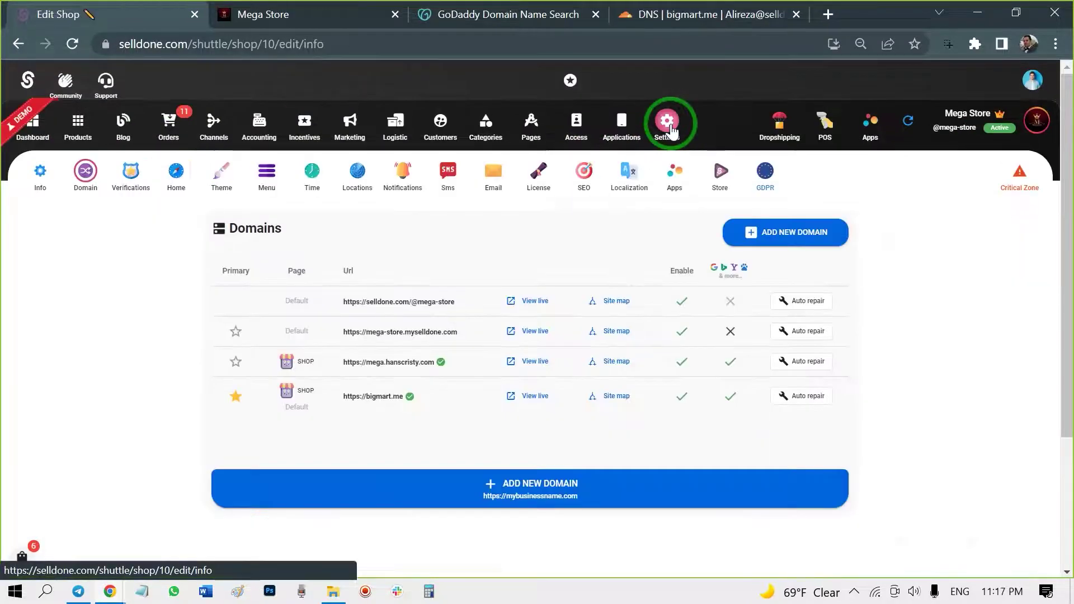
pyautogui.click(84, 172)
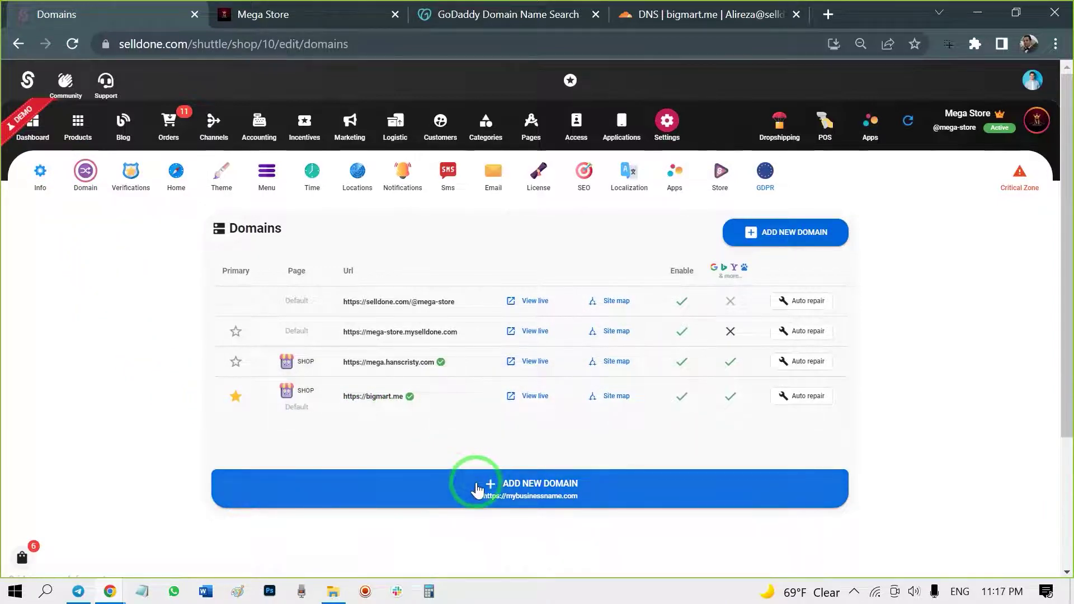
pyautogui.click(477, 490)
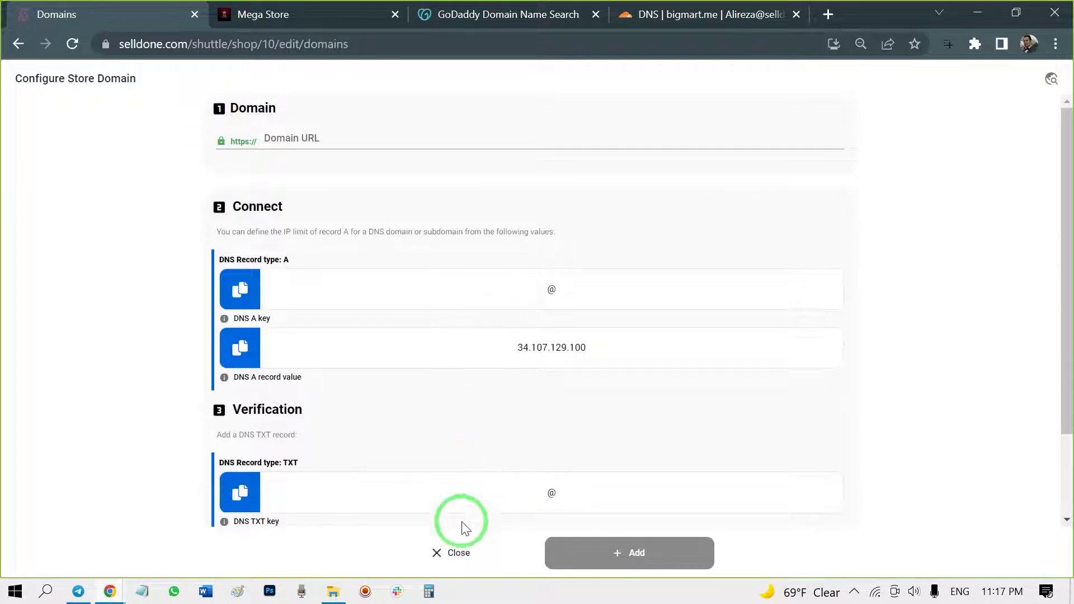
pyautogui.click(454, 551)
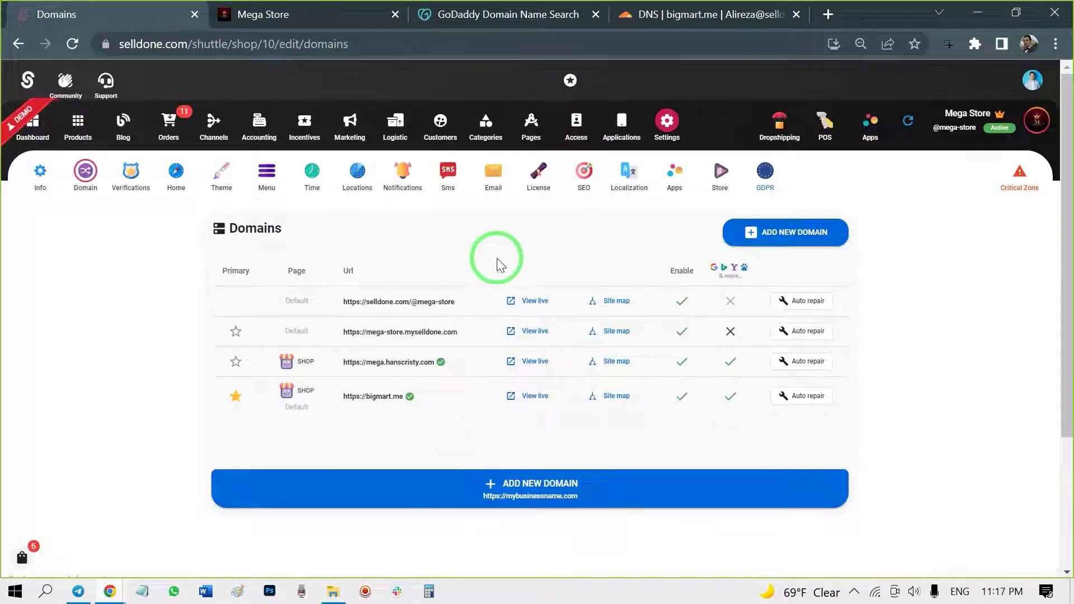
# - Check the Cloudflare DNS records for bigmart.me and the GoDaddy search for mybestshop.us
pyautogui.click(651, 16)
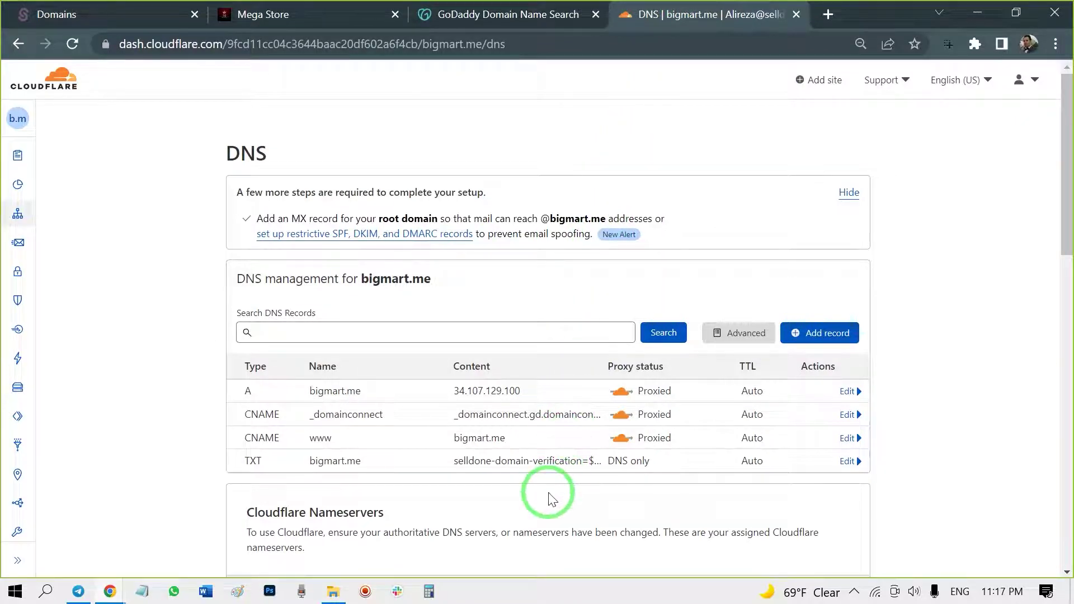
pyautogui.click(503, 18)
pyautogui.moveTo(316, 166); pyautogui.dragTo(121, 164)
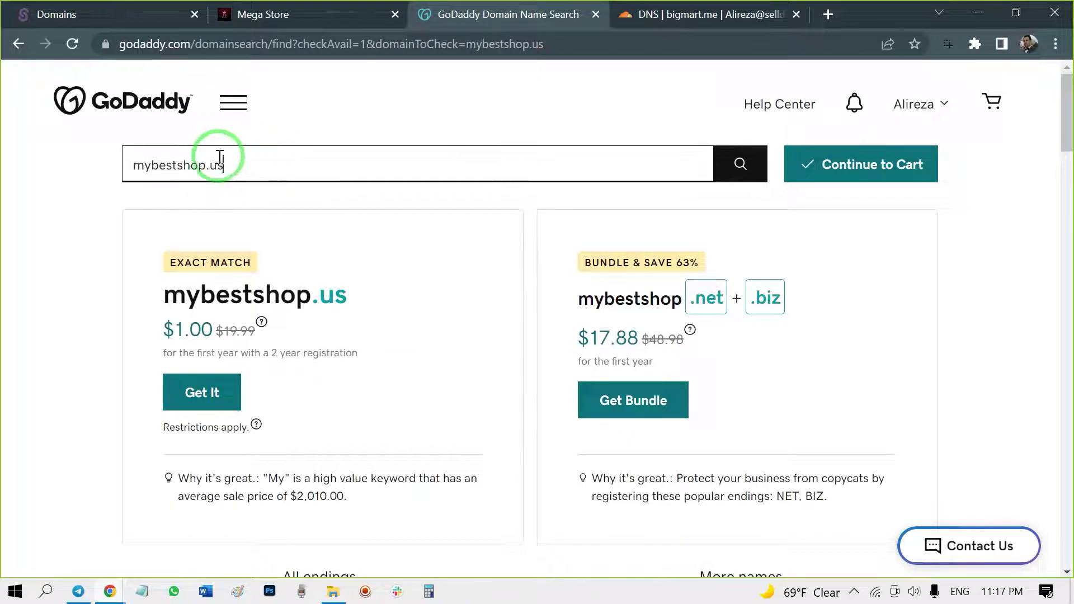
pyautogui.click(94, 184)
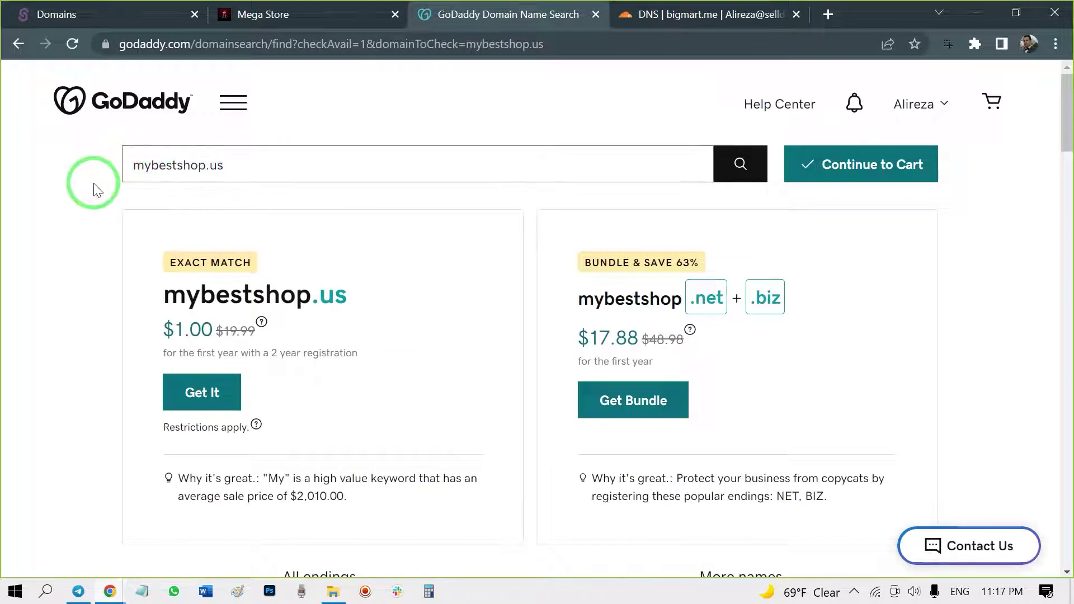
# - Browse the Mega Store storefront's Furniture category, then return to the Selldone dashboard tab
pyautogui.click(170, 17)
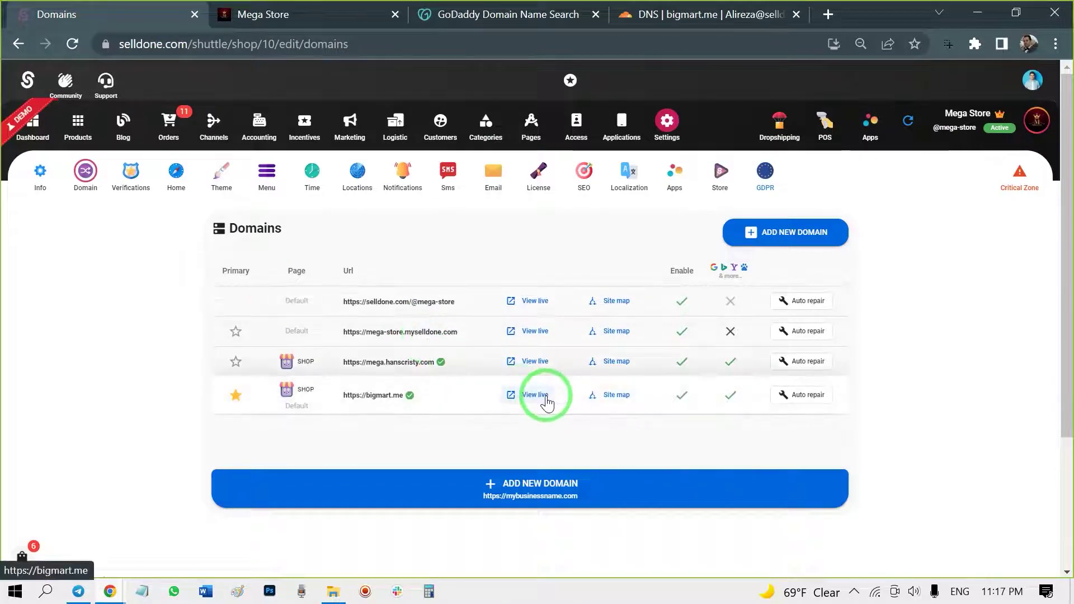
pyautogui.click(339, 18)
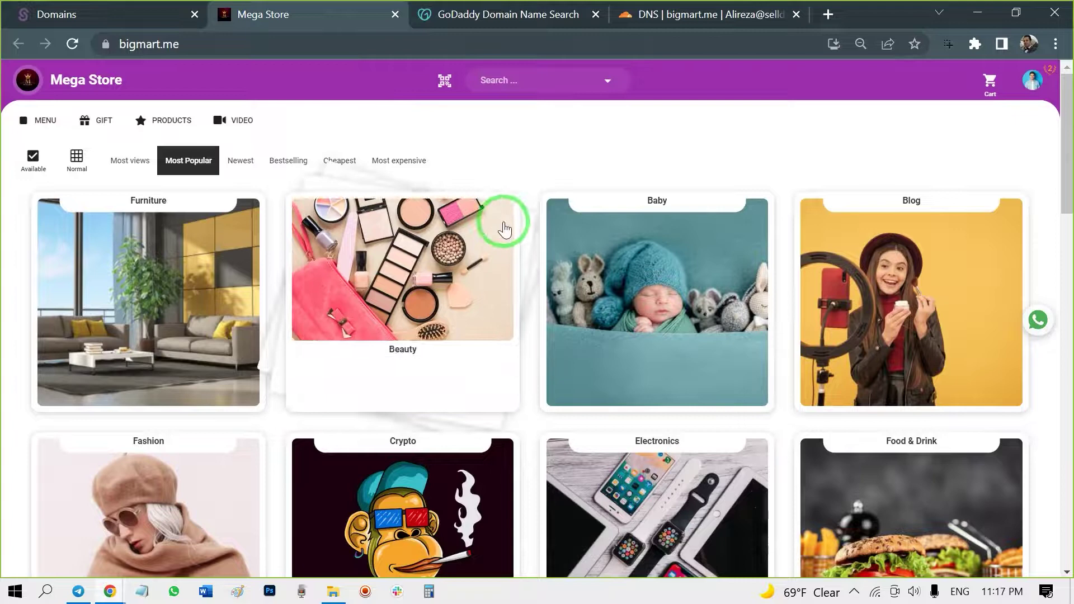
pyautogui.scroll(-1, 500, 223)
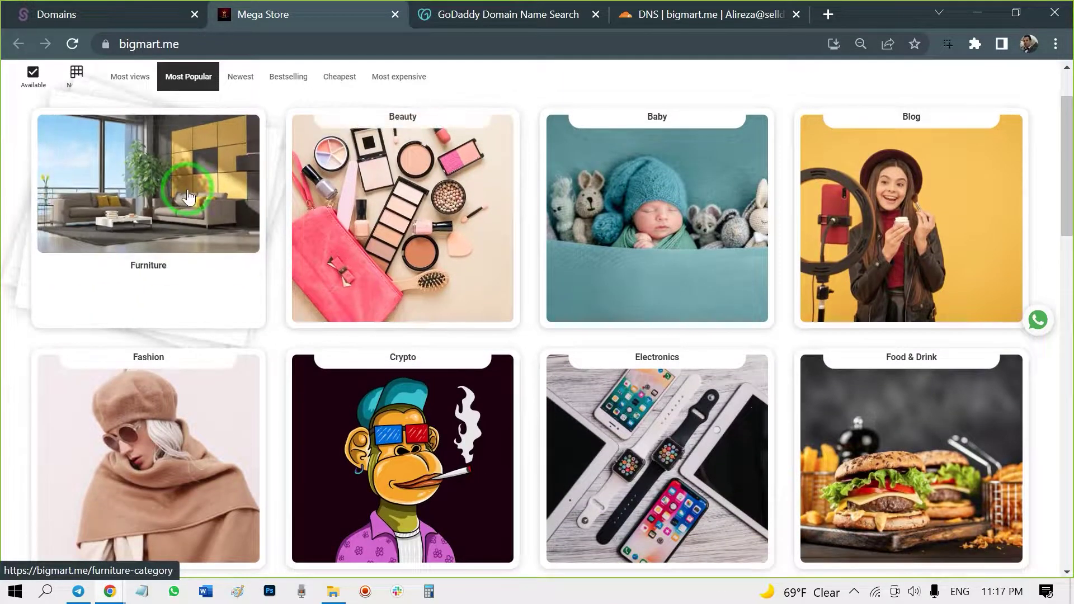
pyautogui.click(188, 197)
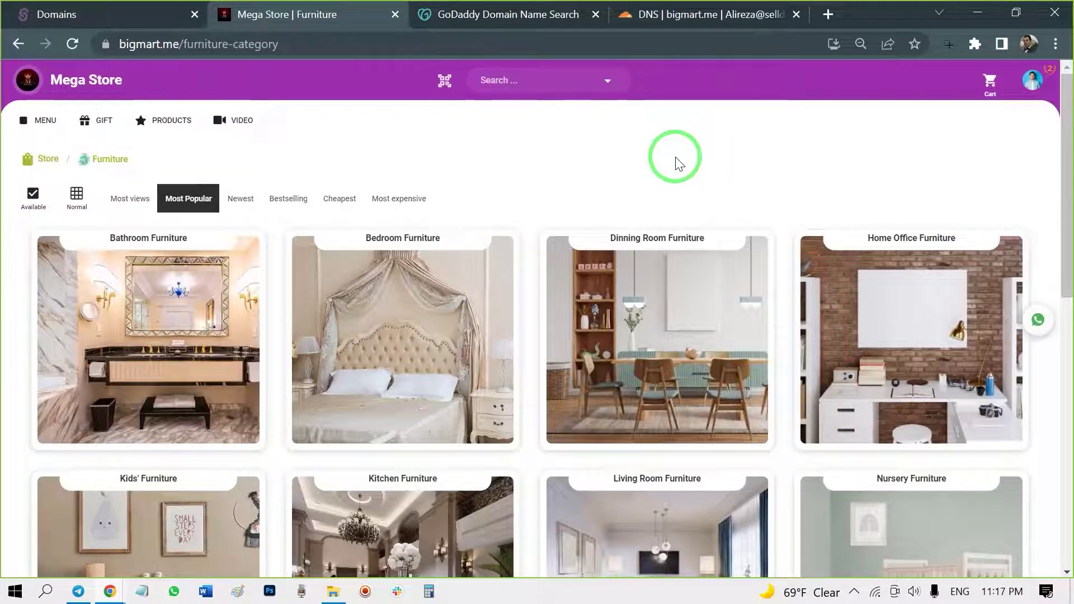
pyautogui.click(141, 27)
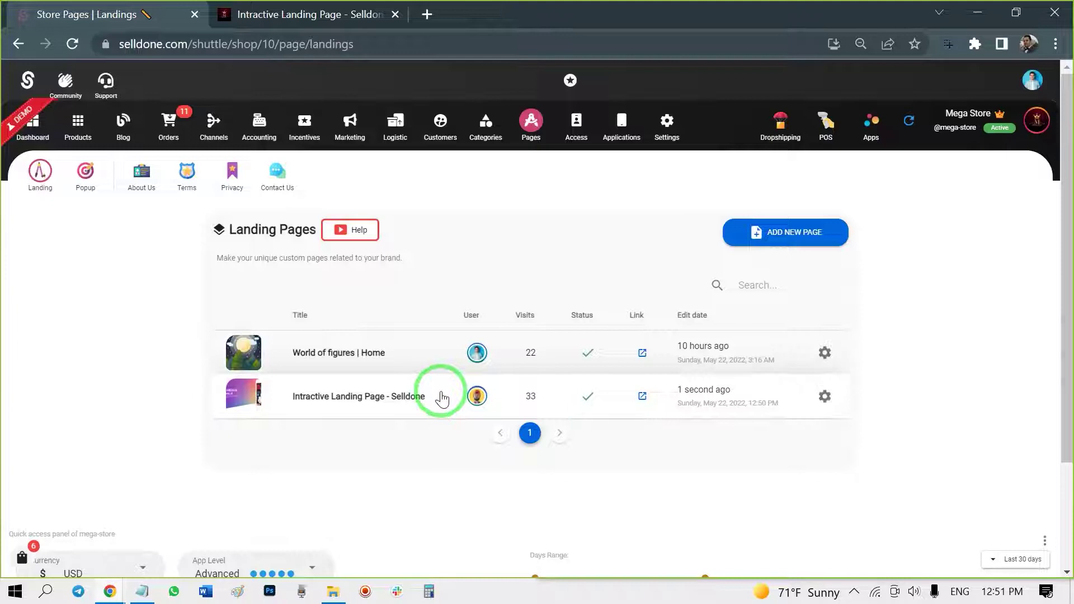
# - Add a Hero Vertical Flat 'Build Your Way' section to the Intractive Landing Page in Page Builder
pyautogui.click(442, 398)
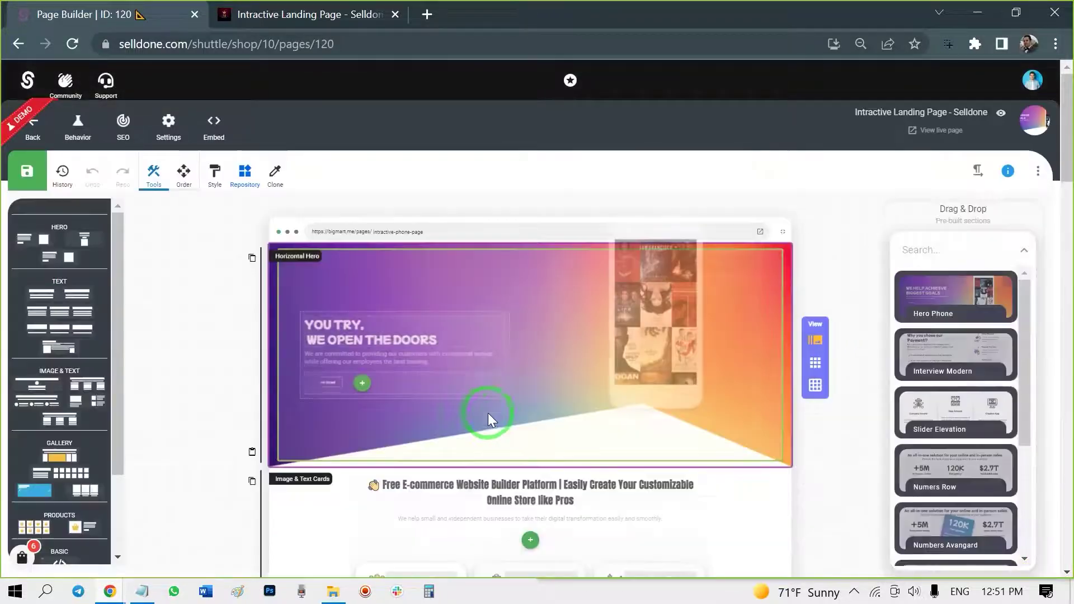
pyautogui.moveTo(1066, 84); pyautogui.dragTo(1068, 241)
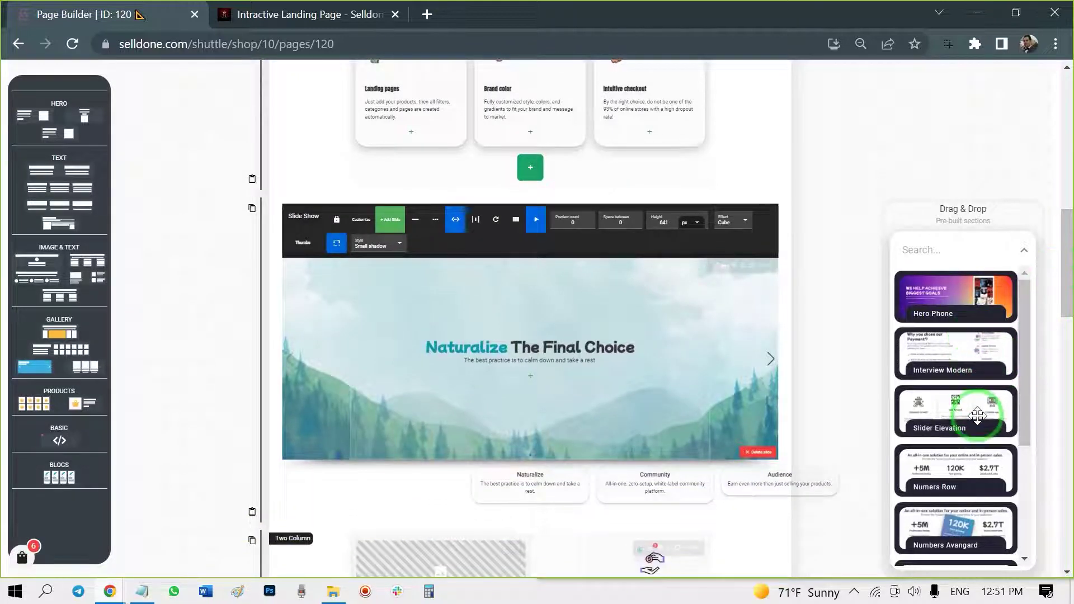
pyautogui.scroll(-3, 976, 364)
pyautogui.moveTo(978, 395)
pyautogui.mouseDown()
pyautogui.moveTo(454, 515)
pyautogui.moveTo(458, 531)
pyautogui.mouseUp()
pyautogui.scroll(-1, 475, 411)
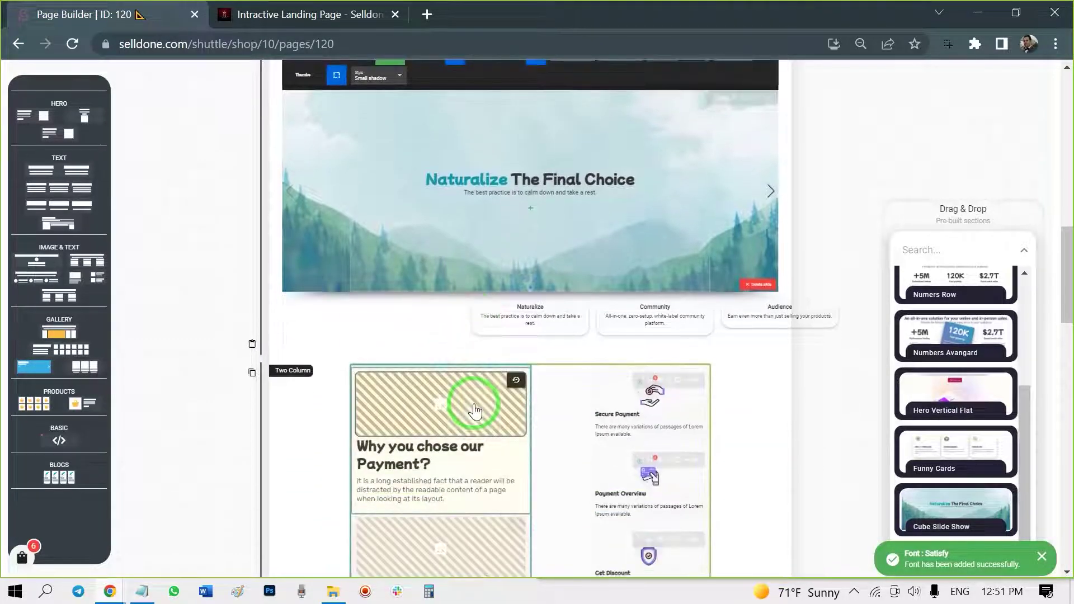
pyautogui.scroll(-3, 474, 412)
pyautogui.scroll(-2, 475, 411)
pyautogui.scroll(-3, 474, 411)
pyautogui.scroll(-2, 475, 411)
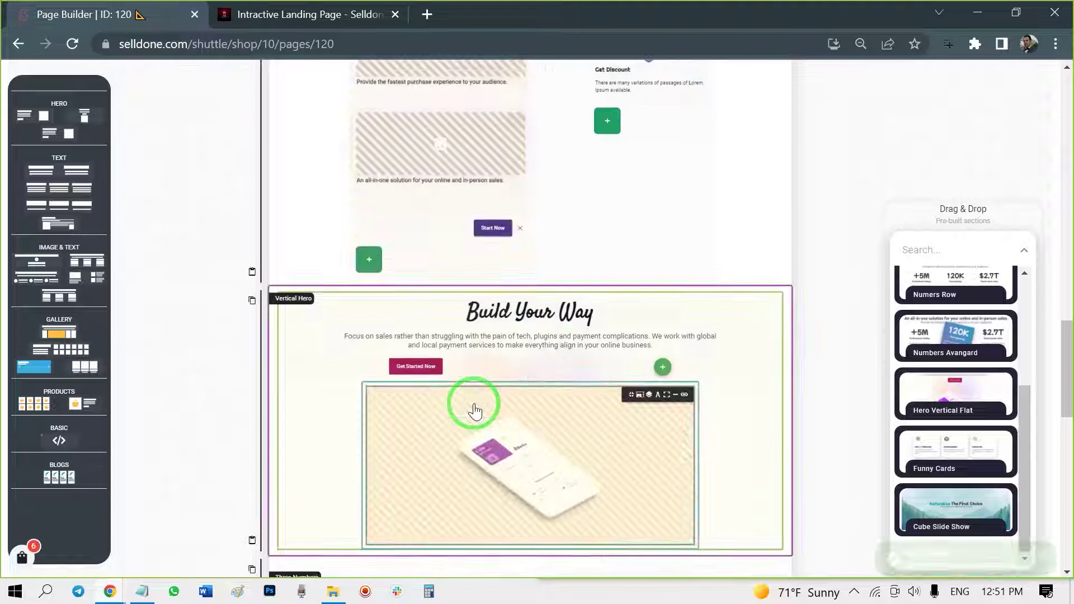
pyautogui.scroll(-2, 475, 411)
pyautogui.scroll(-2, 493, 347)
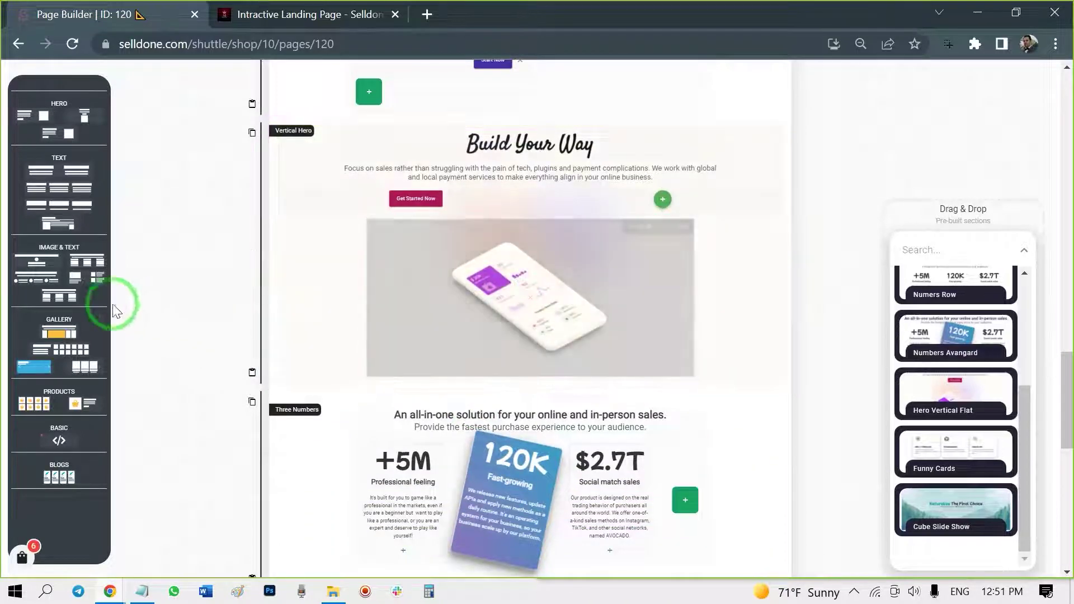
# - Change the text colour of the all-in-one solution heading
pyautogui.scroll(-2, 429, 372)
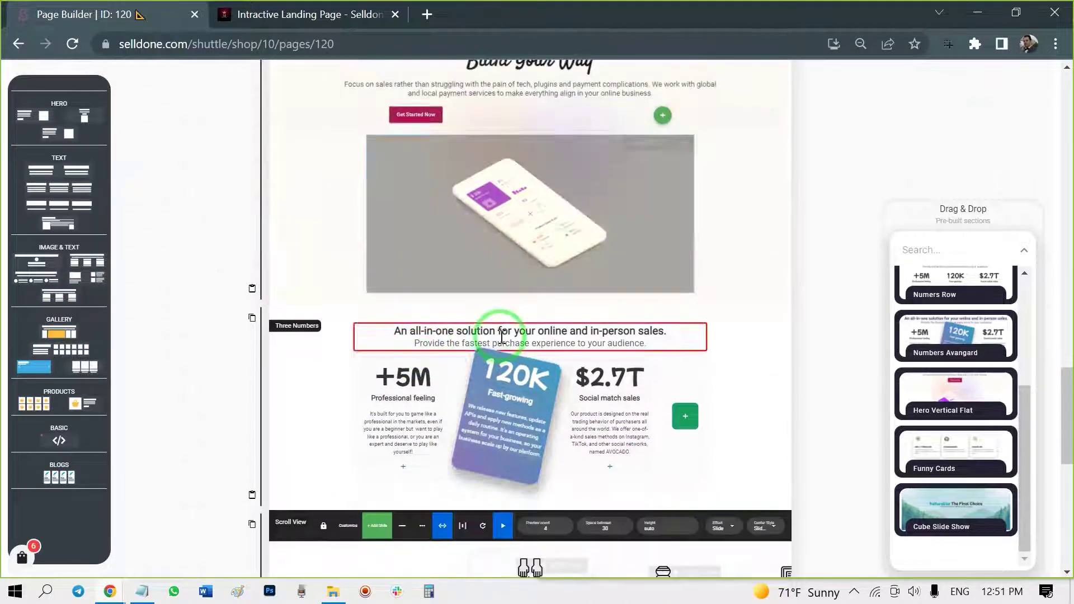
pyautogui.tripleClick(473, 330)
pyautogui.click(481, 302)
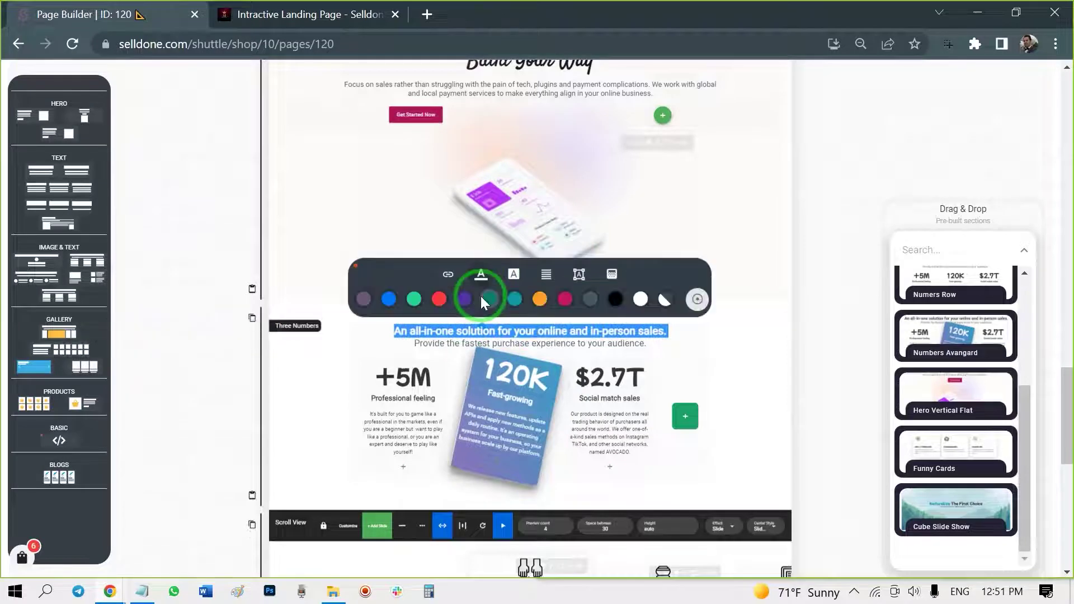
pyautogui.click(539, 336)
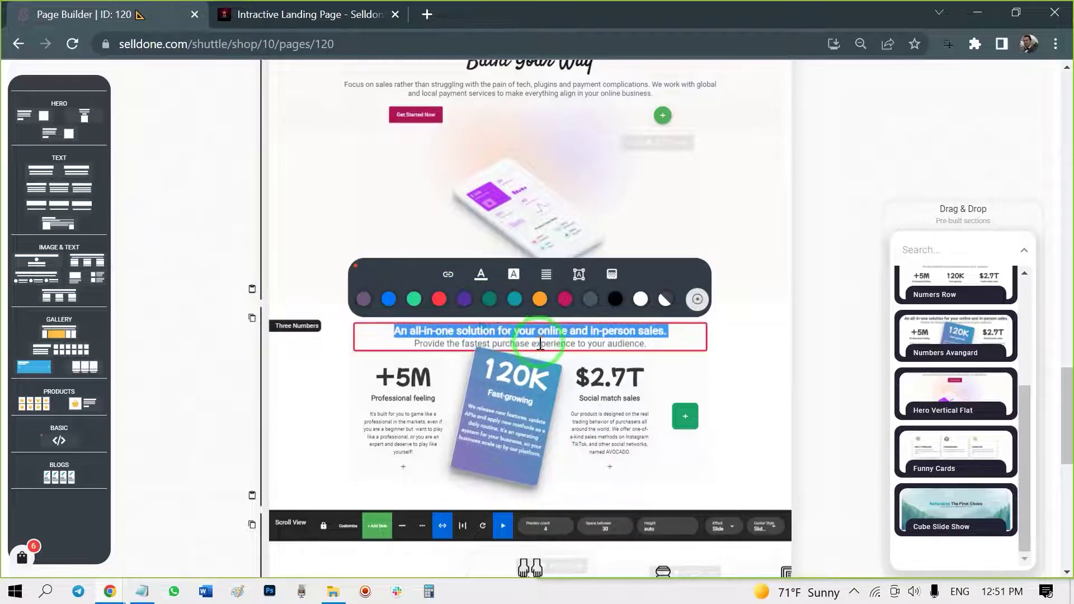
# - Adjust the numbers columns' width for laptop-size screens, starting with the +5M column
pyautogui.click(508, 505)
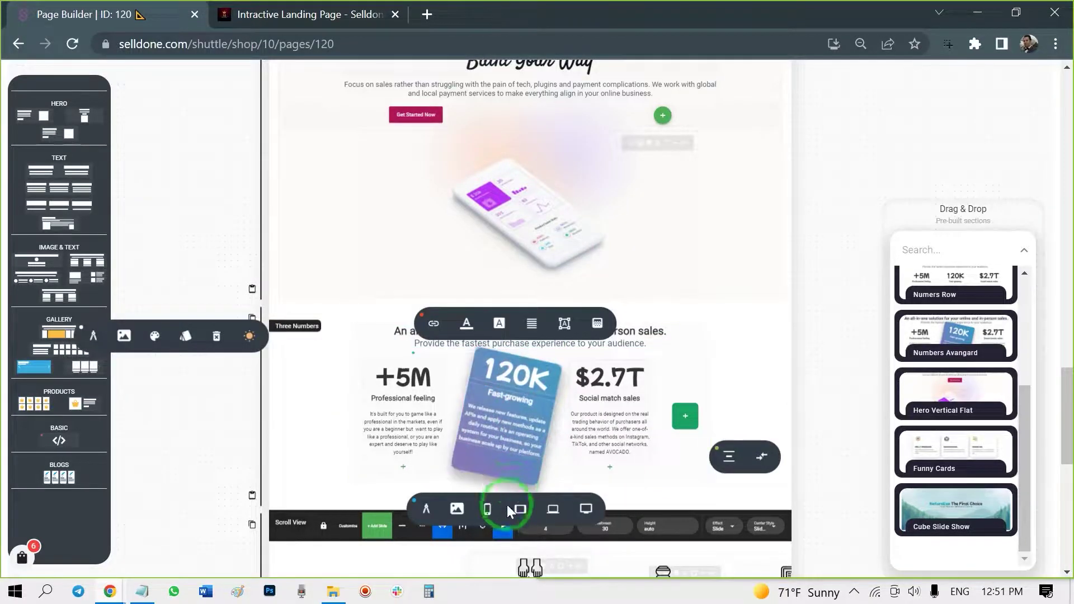
pyautogui.click(482, 520)
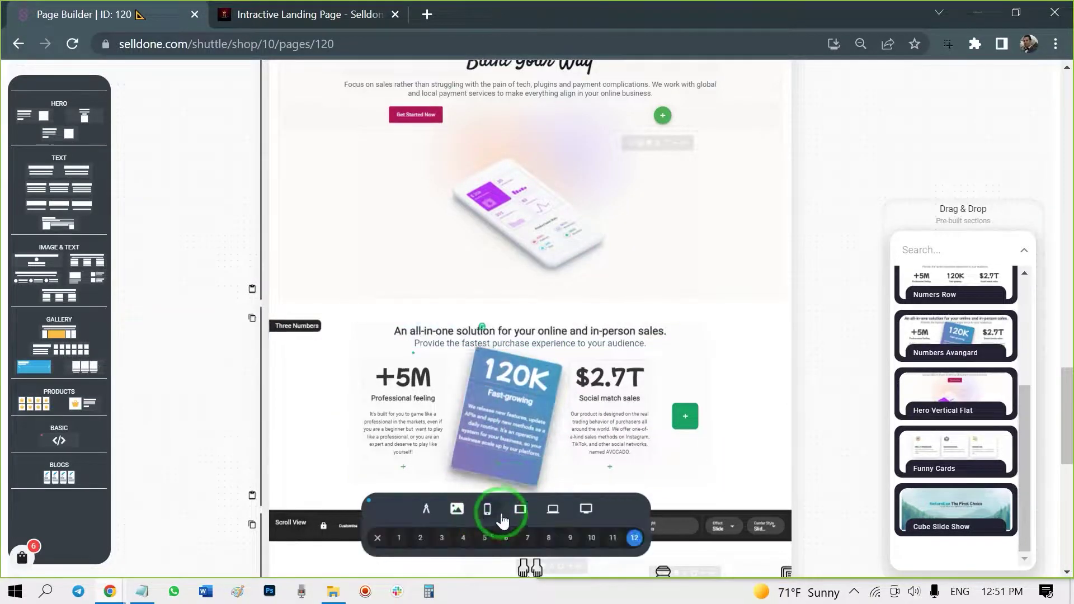
pyautogui.click(561, 522)
pyautogui.click(370, 380)
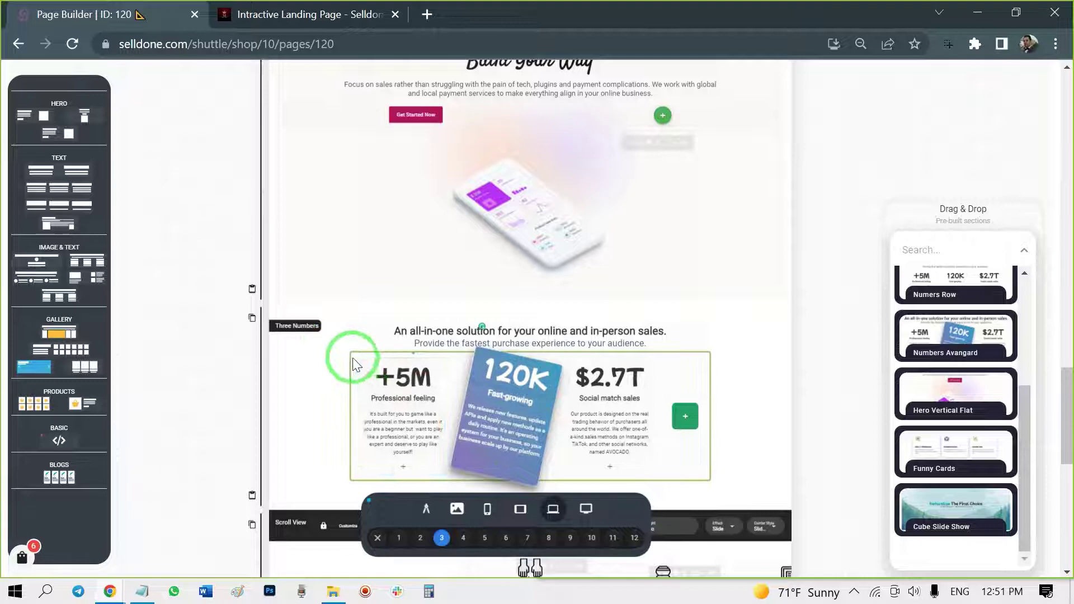
# - Give the Three Numbers section a blue diagonal-stripe background, then view the live page
pyautogui.click(363, 365)
pyautogui.click(155, 337)
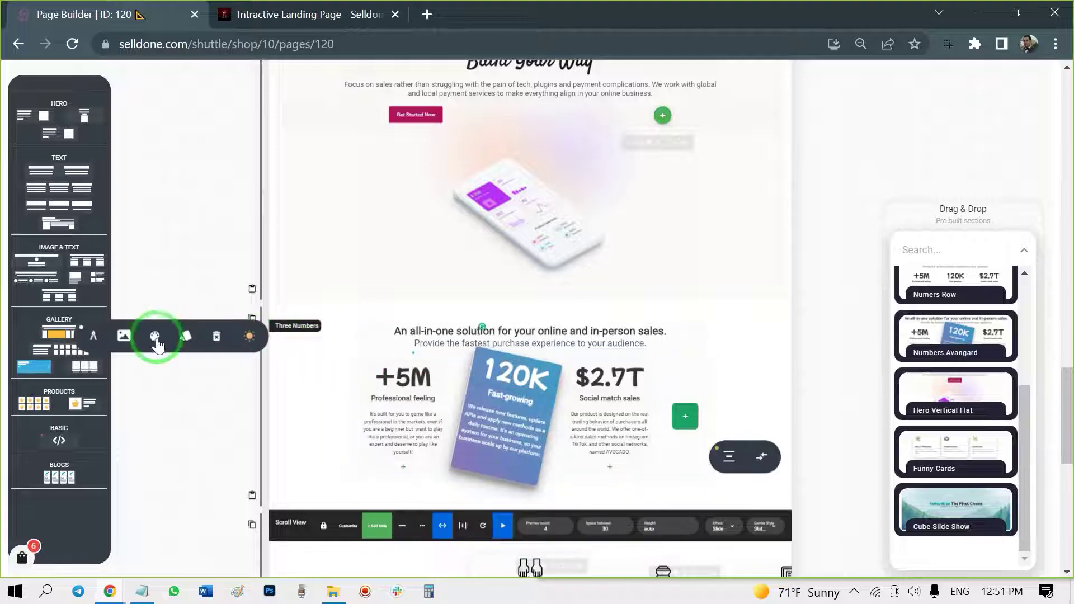
pyautogui.click(124, 338)
pyautogui.scroll(-2, 549, 273)
pyautogui.scroll(-1, 548, 273)
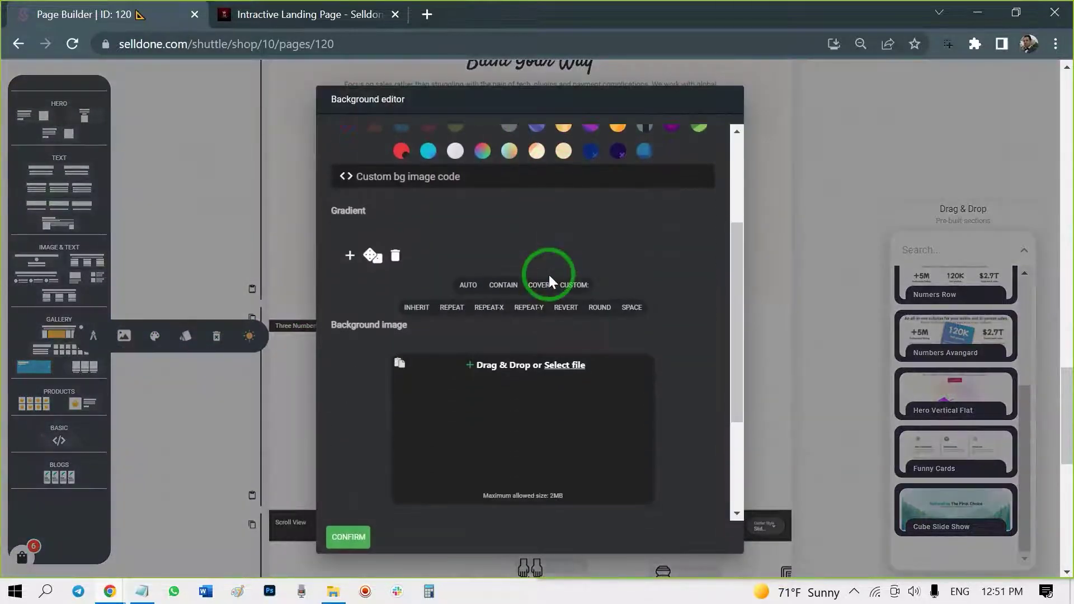
pyautogui.scroll(3, 548, 274)
pyautogui.click(537, 290)
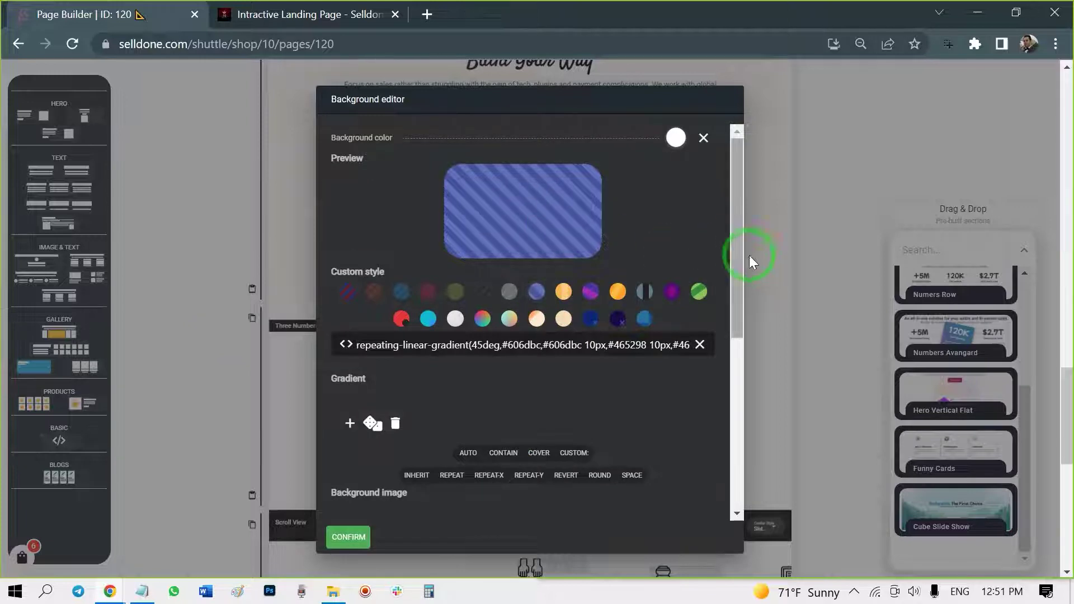
pyautogui.click(358, 537)
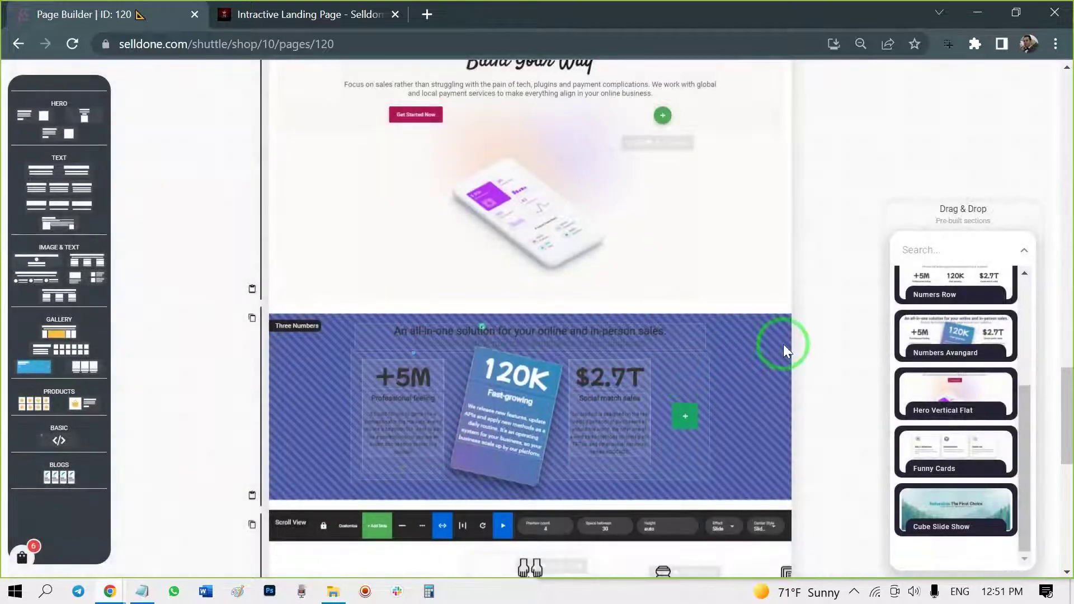
pyautogui.scroll(2, 806, 278)
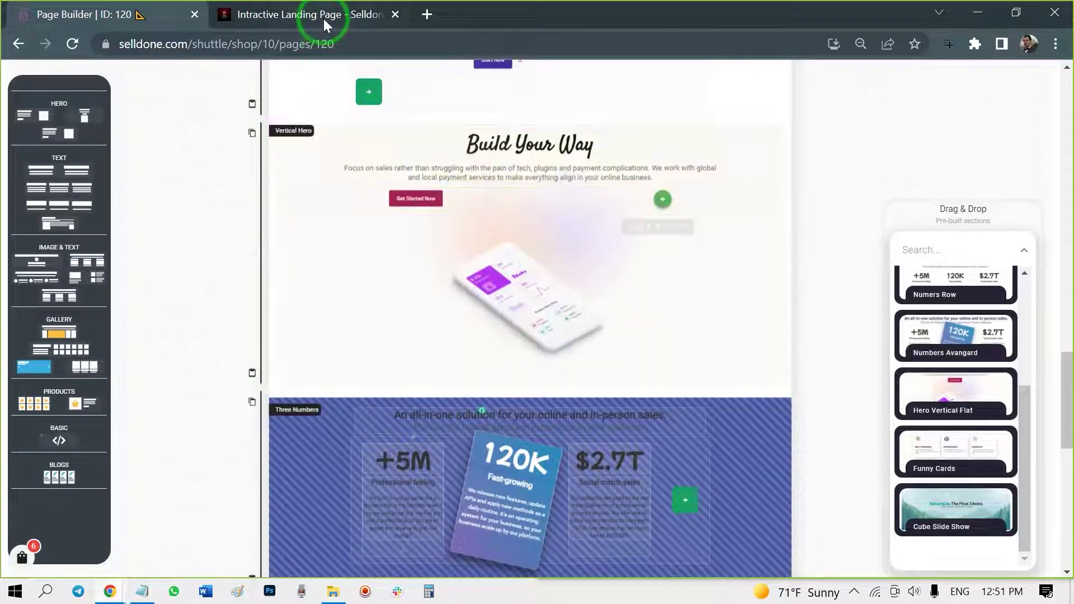
pyautogui.click(320, 13)
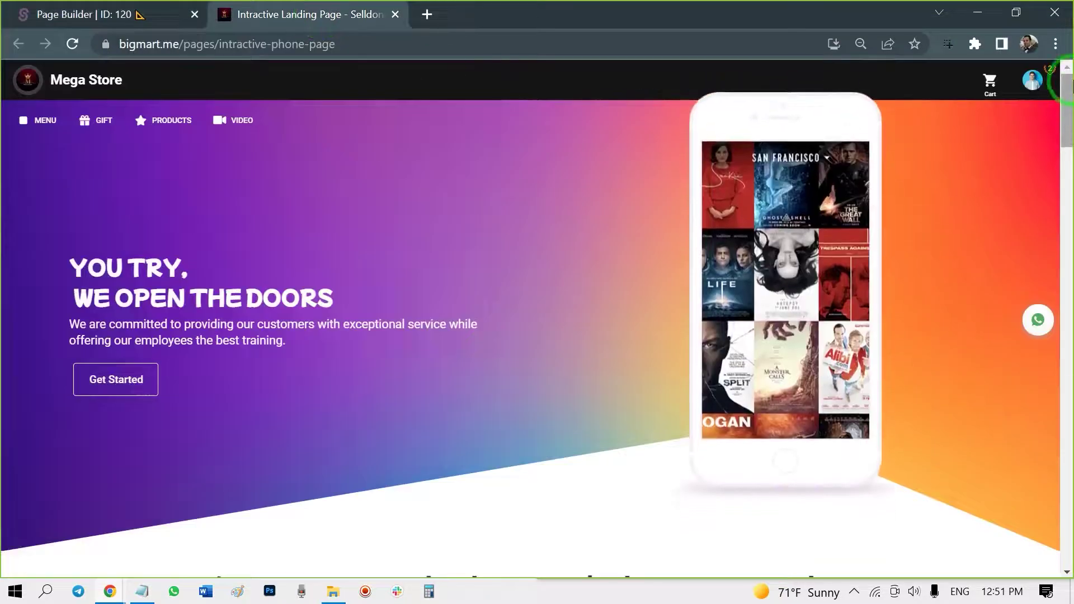
# - Scroll down through the live landing page to review it
pyautogui.moveTo(1068, 84); pyautogui.dragTo(1070, 234)
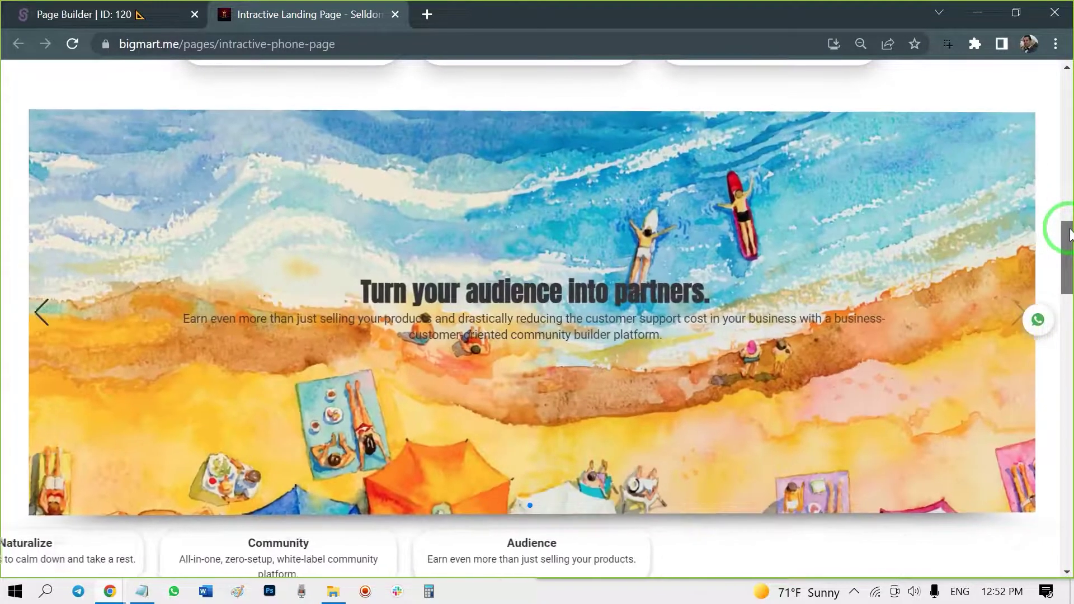
pyautogui.moveTo(1069, 233); pyautogui.dragTo(1070, 370)
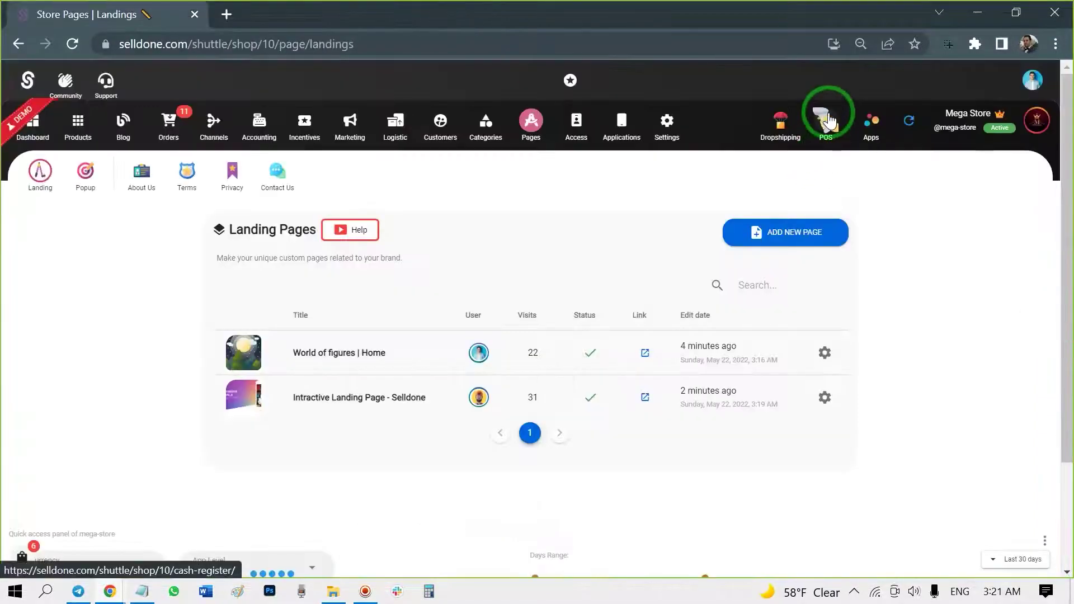
# - Add GOOD GIRL GLORIOUS GOLD and three ANNA SUI Fantasia Mermaid from Beauty > Fragrance > Cologne
pyautogui.click(828, 119)
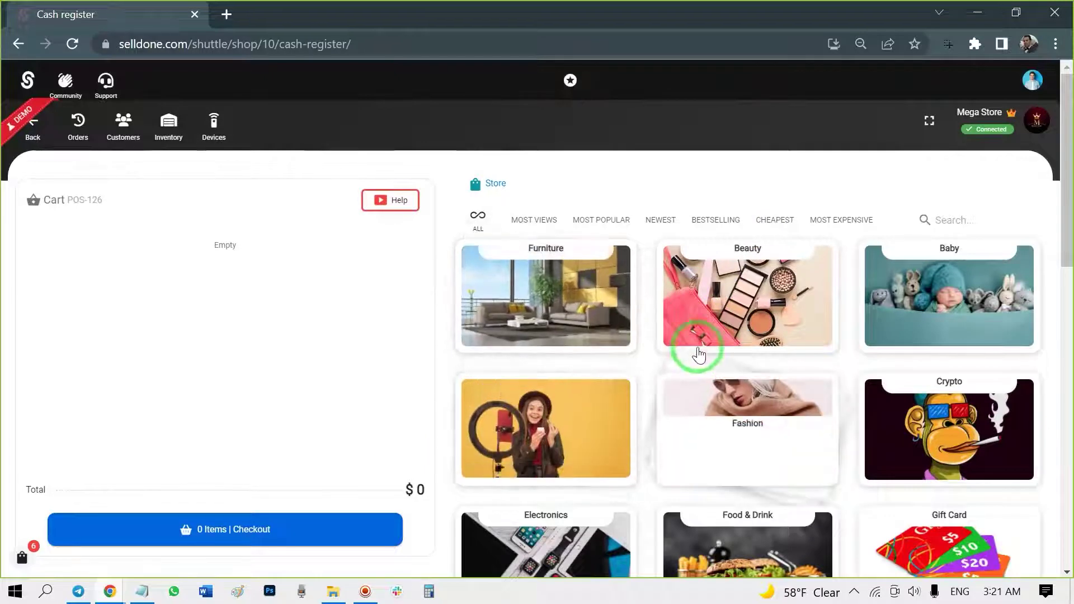
pyautogui.click(716, 275)
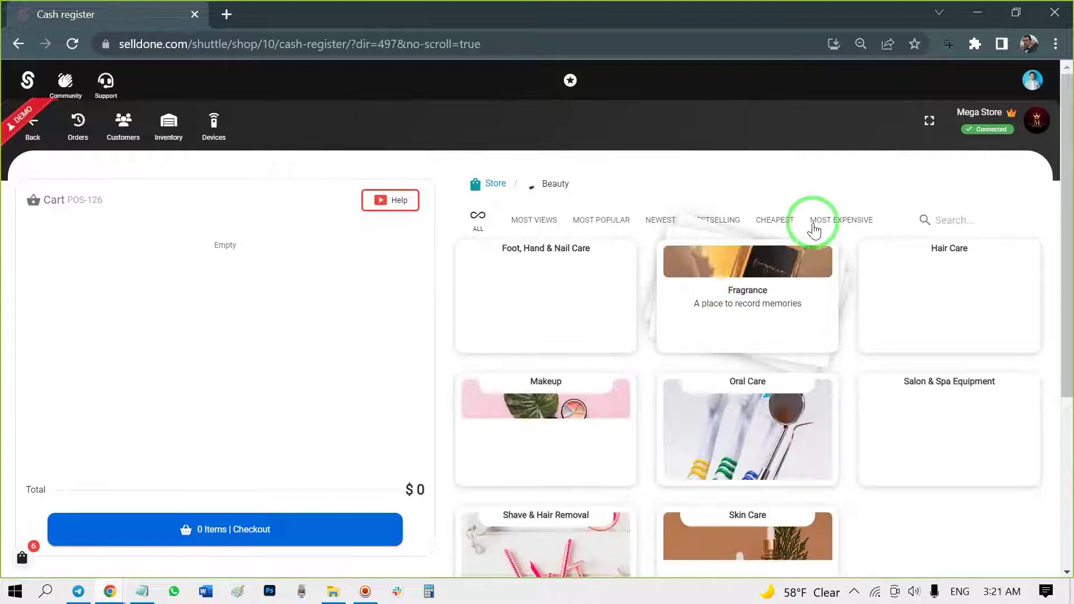
pyautogui.click(789, 274)
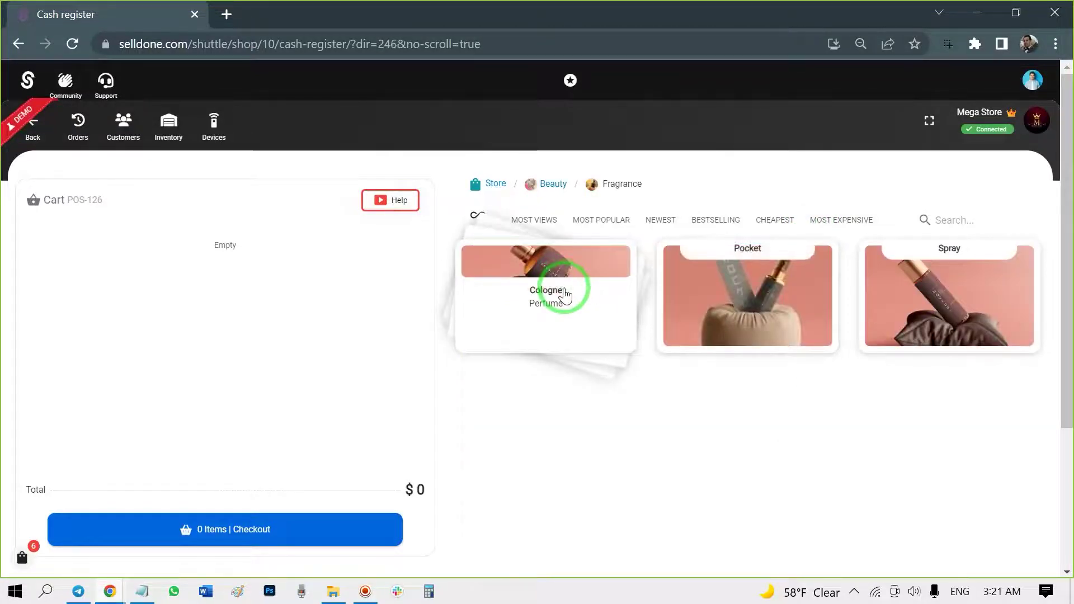
pyautogui.click(586, 295)
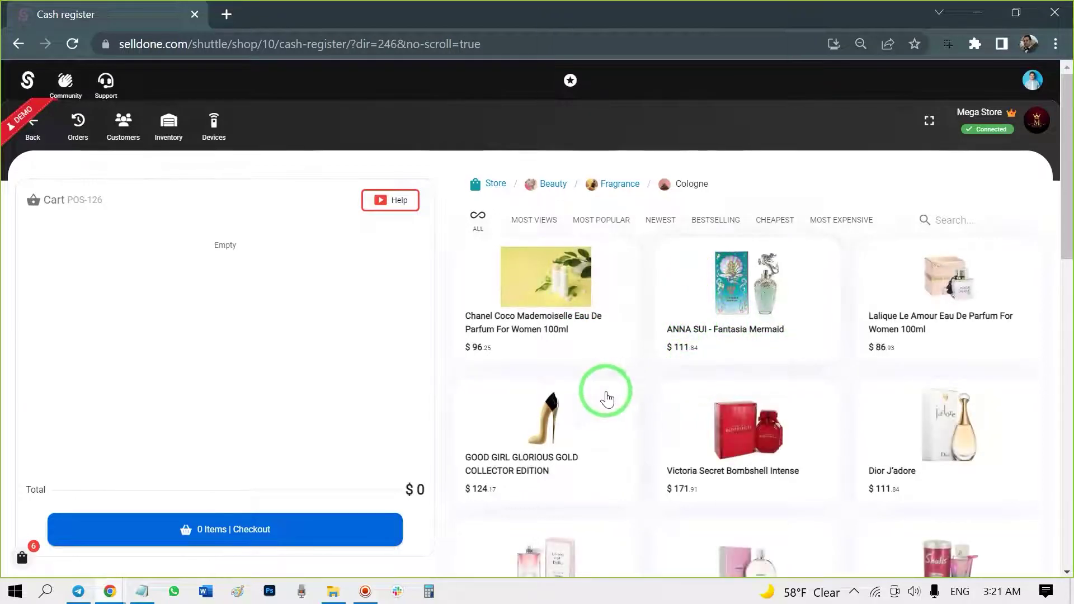
pyautogui.click(584, 401)
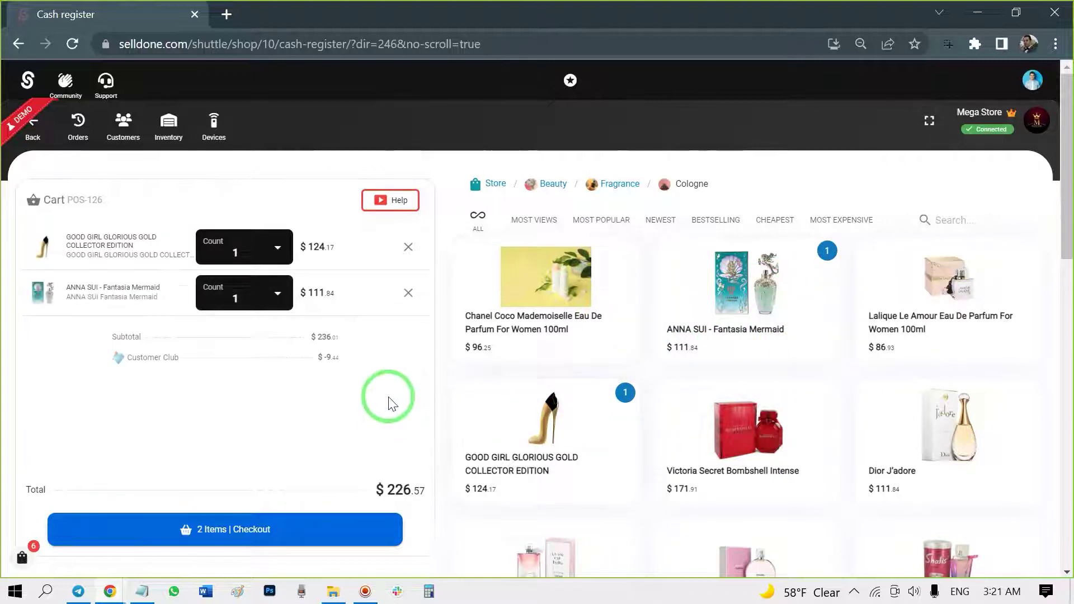
pyautogui.click(274, 292)
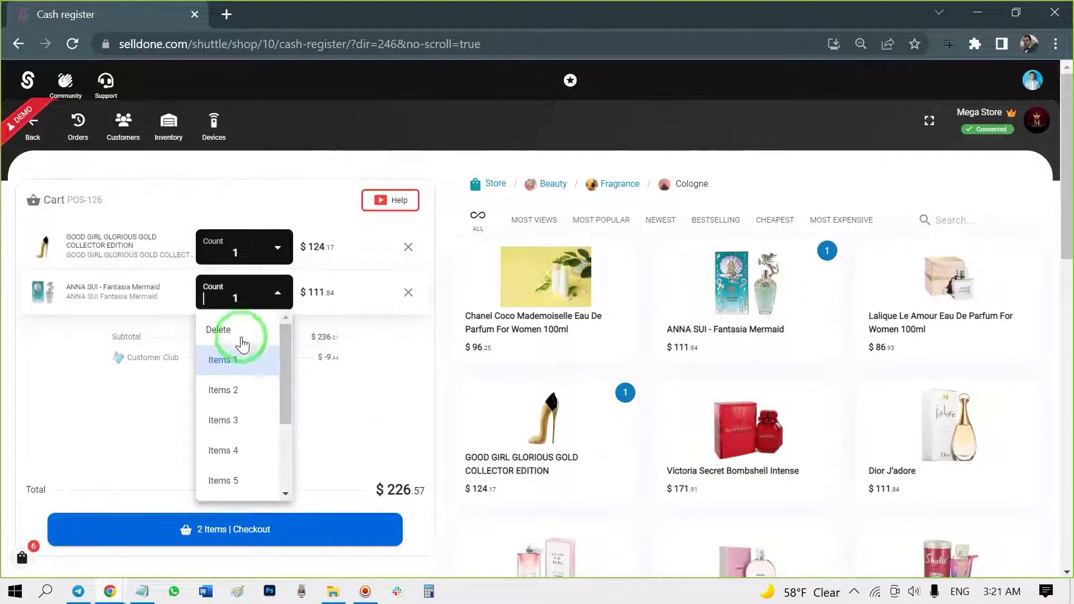
pyautogui.click(228, 419)
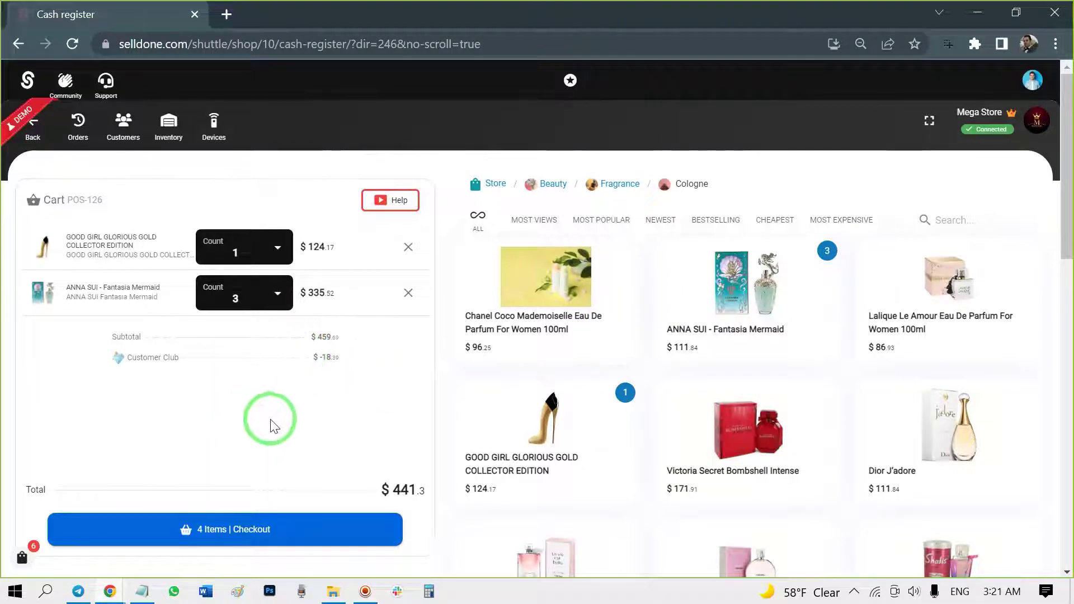
# - At checkout, apply the 60% Off discount code to the order
pyautogui.click(241, 529)
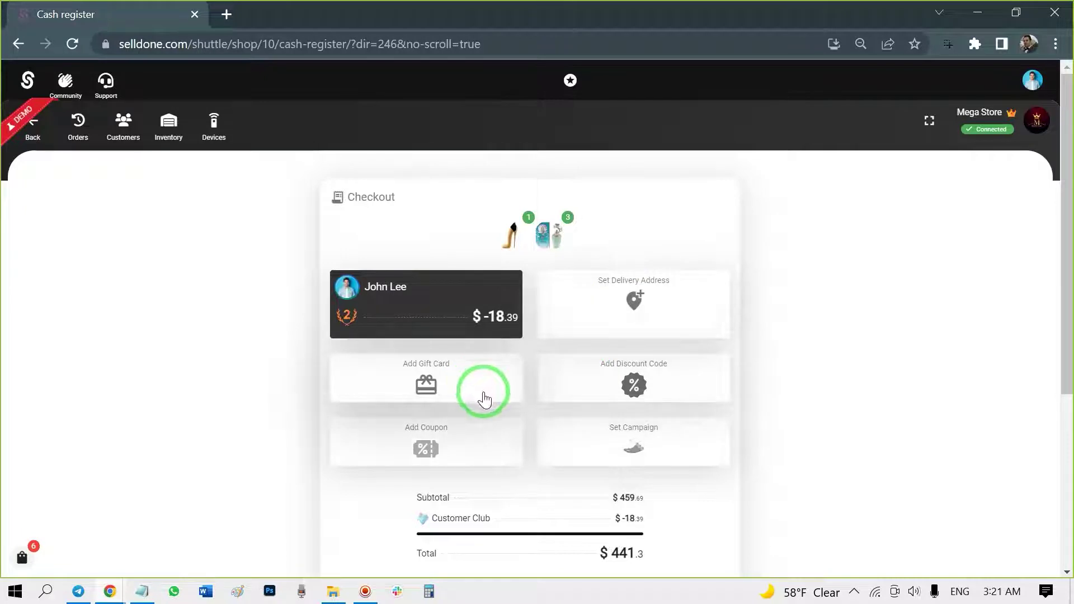
pyautogui.scroll(-3, 505, 409)
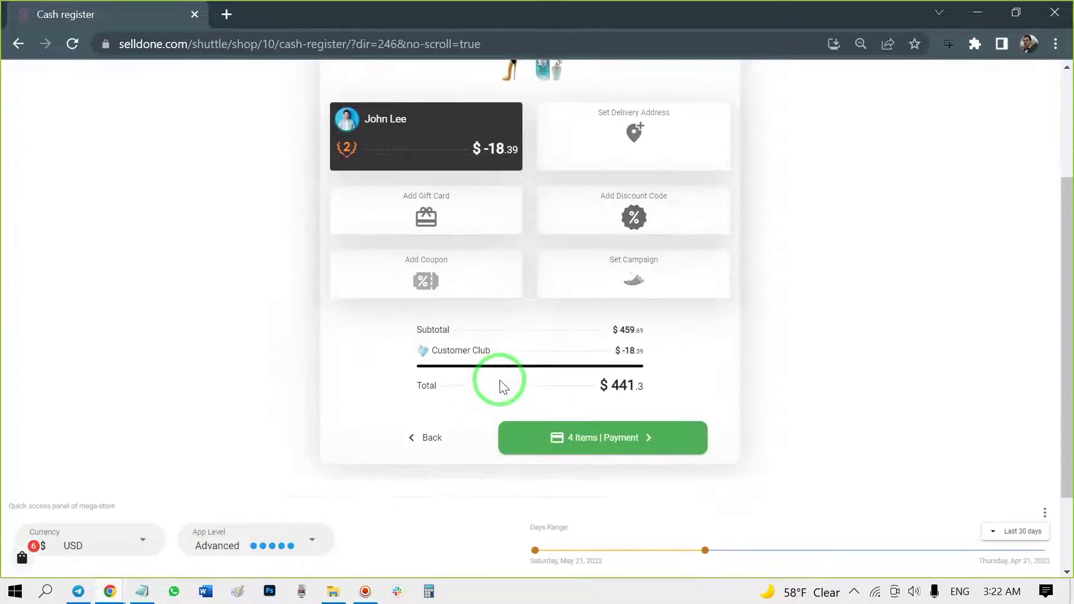
pyautogui.click(474, 217)
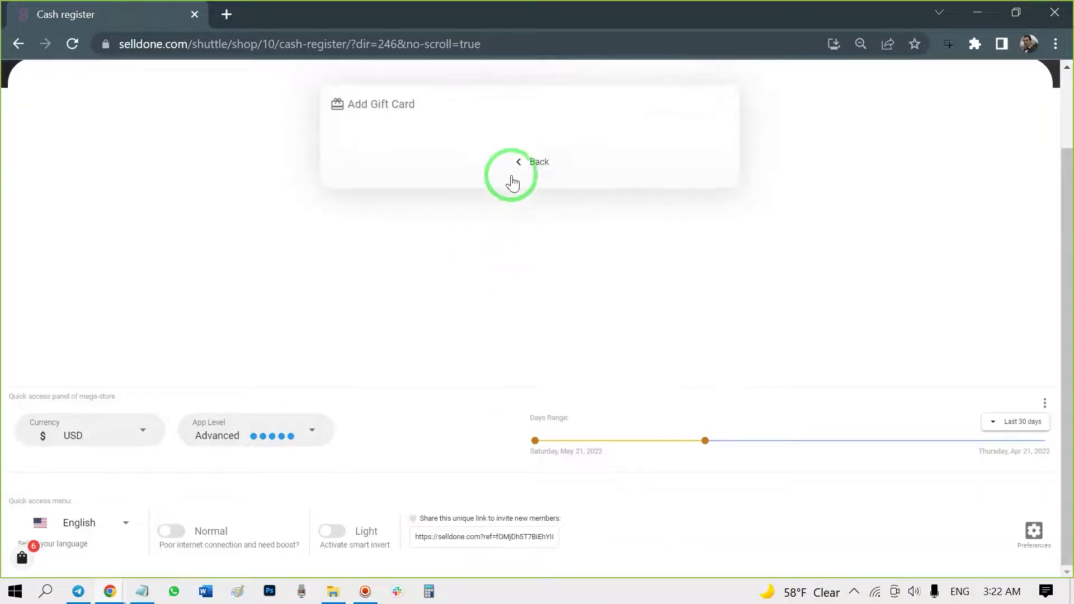
pyautogui.click(512, 165)
pyautogui.scroll(2, 562, 321)
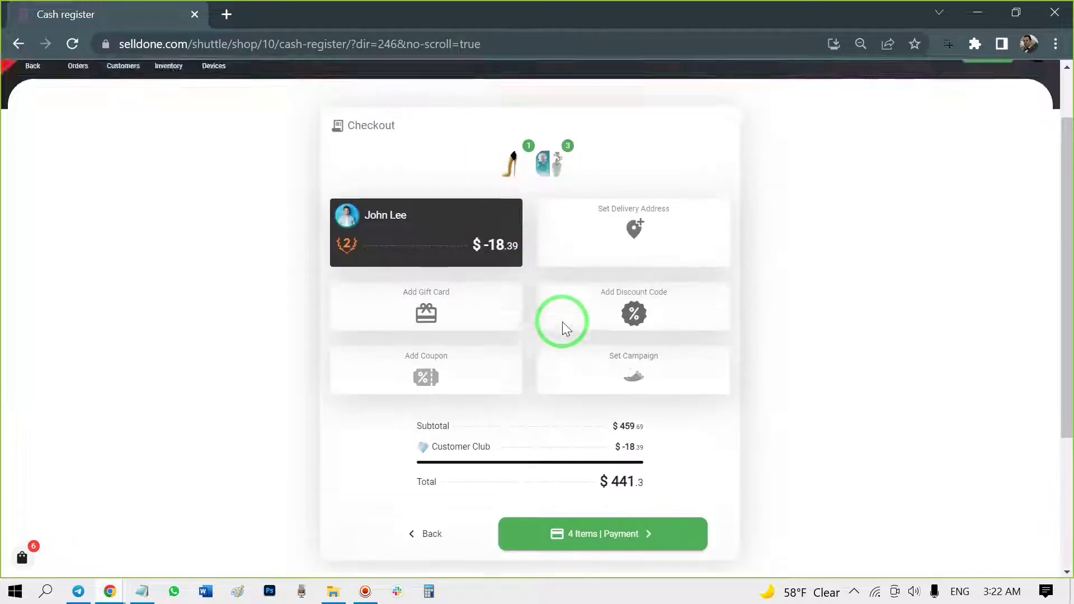
pyautogui.click(591, 393)
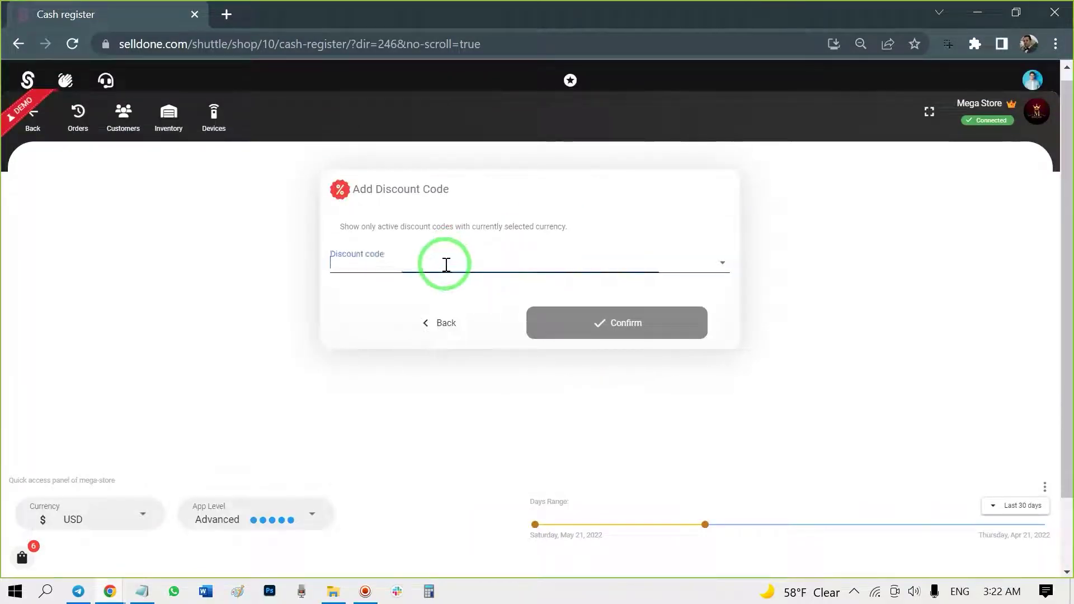
pyautogui.click(438, 287)
pyautogui.click(576, 376)
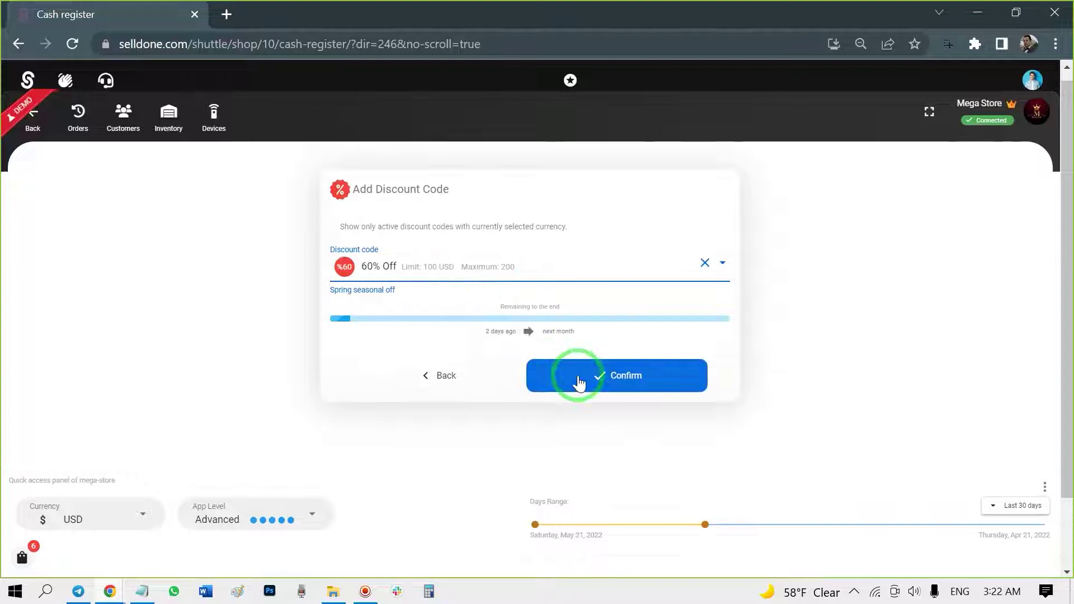
# - Pay for the four items with $341.3 in cash
pyautogui.scroll(-2, 750, 386)
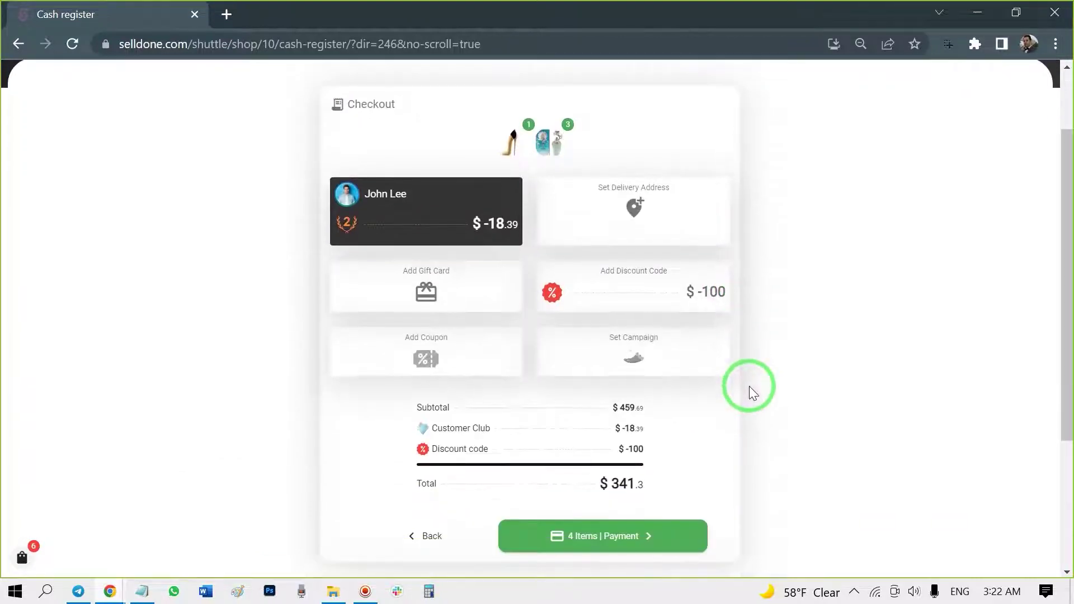
pyautogui.click(598, 547)
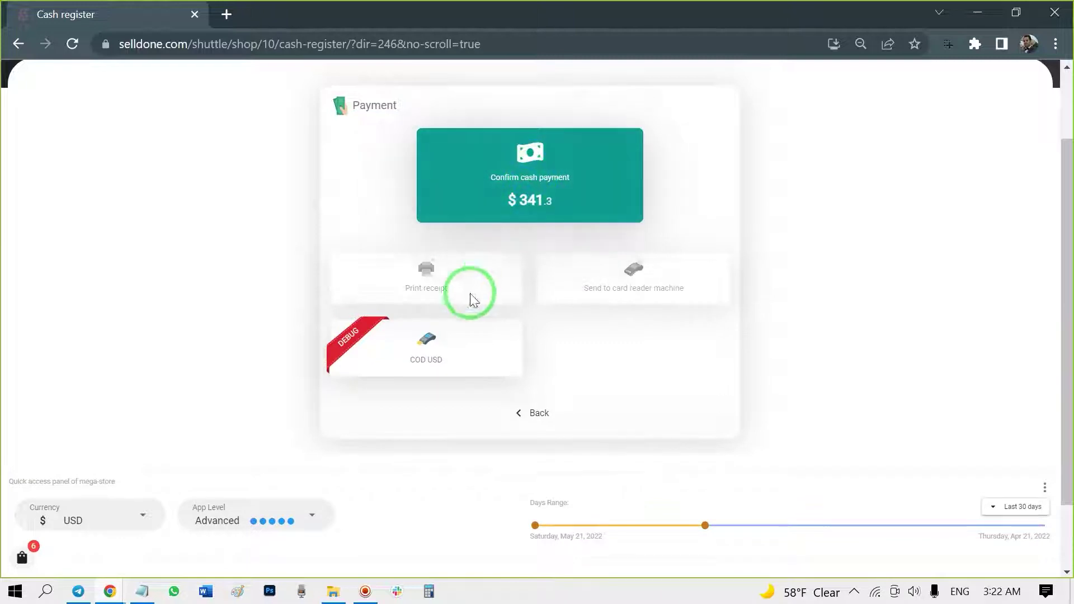
pyautogui.click(522, 201)
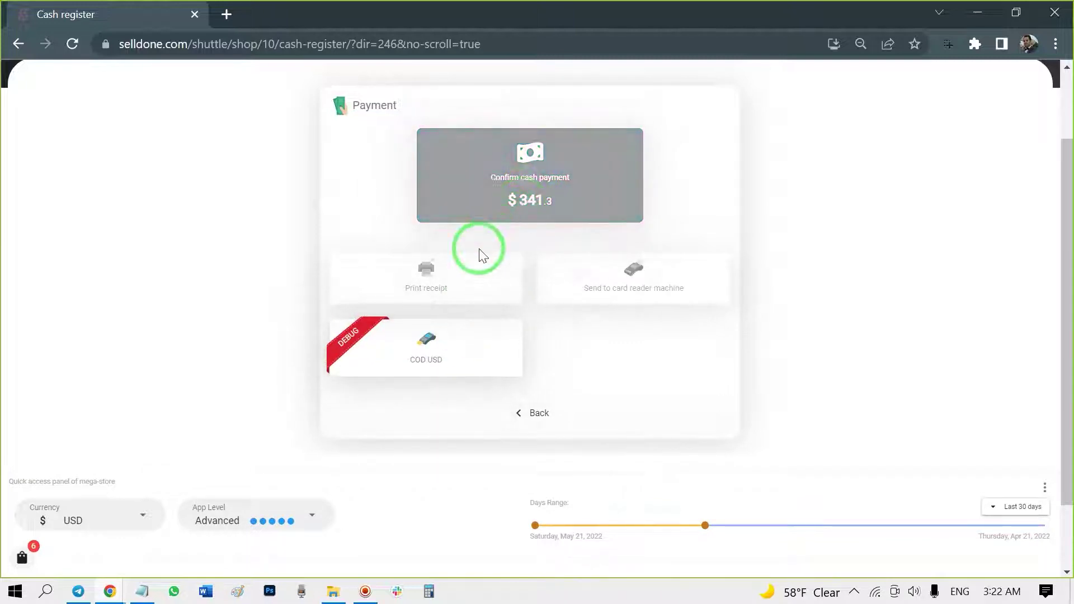
# - Review paid order POS-126 from the Orders list, then go to the Devices page
pyautogui.scroll(2, 318, 323)
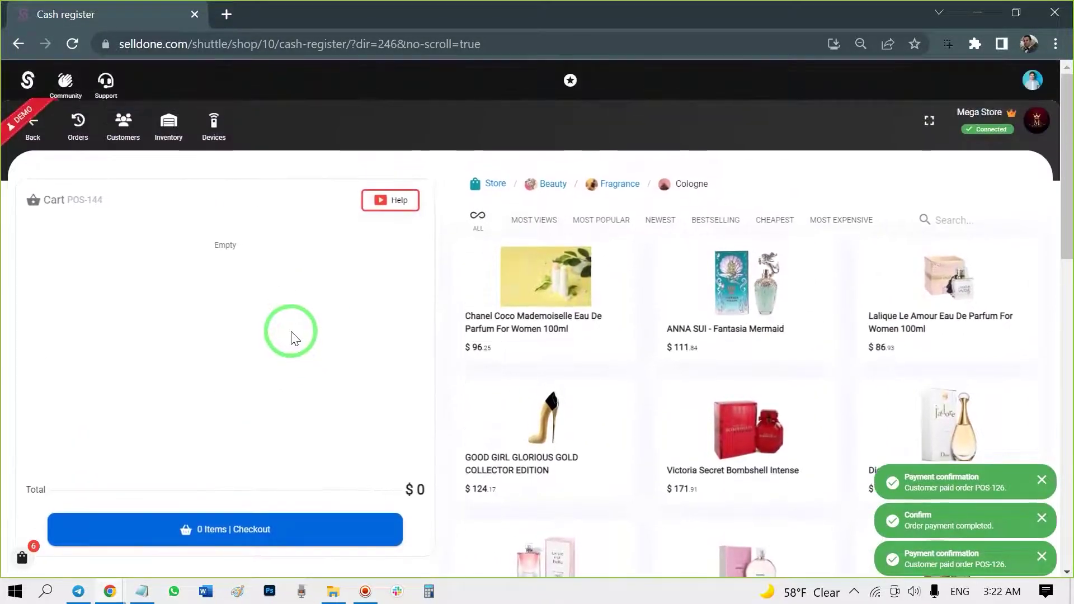
pyautogui.click(78, 121)
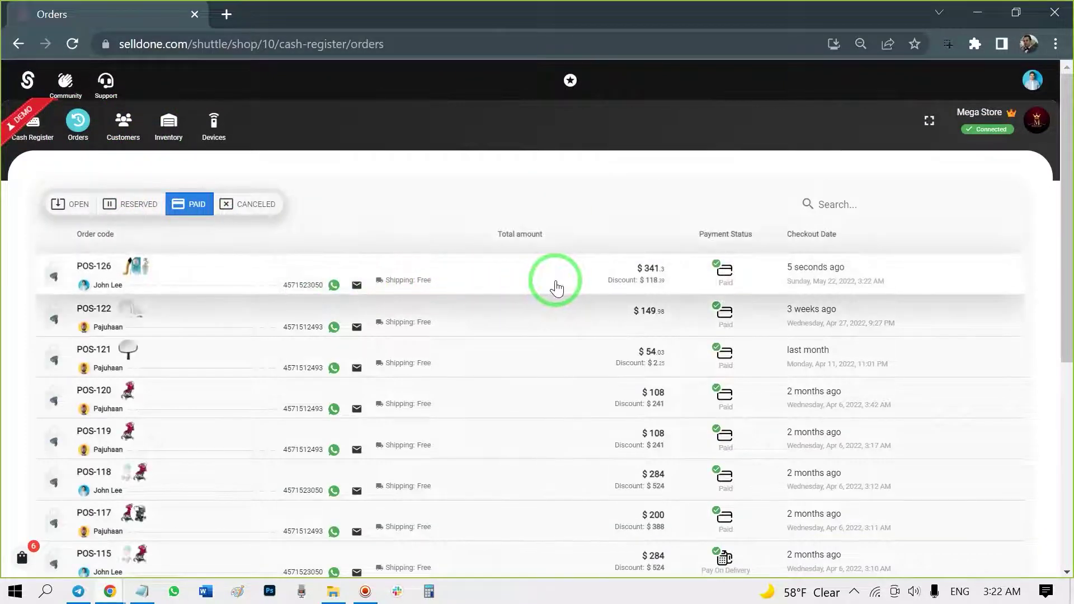
pyautogui.click(556, 289)
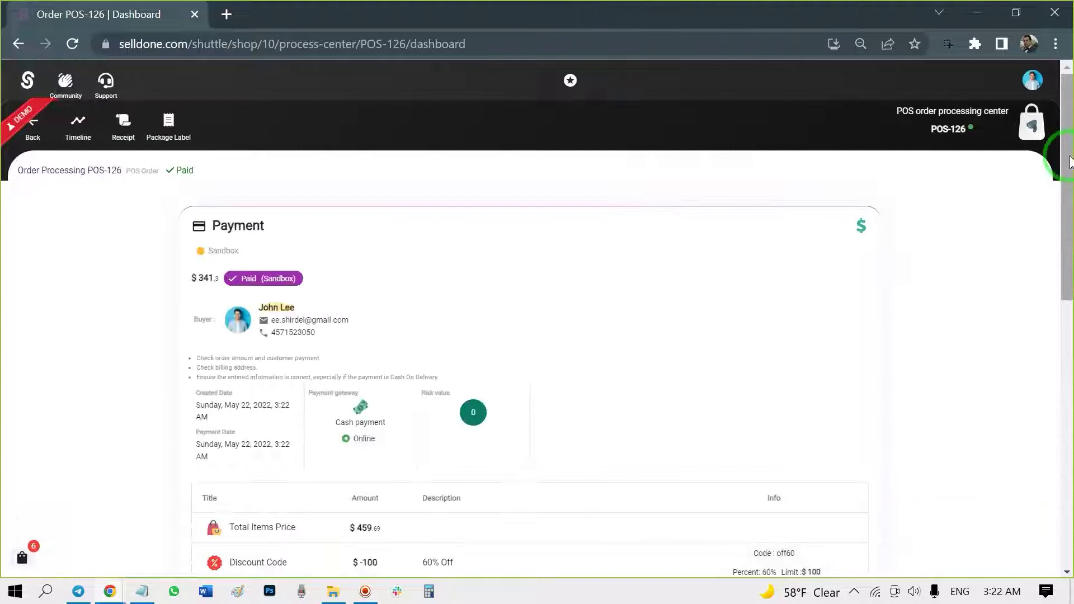
pyautogui.moveTo(1063, 148)
pyautogui.mouseDown()
pyautogui.moveTo(1042, 322)
pyautogui.moveTo(1055, 288)
pyautogui.moveTo(1058, 144)
pyautogui.moveTo(1070, 124)
pyautogui.mouseUp()
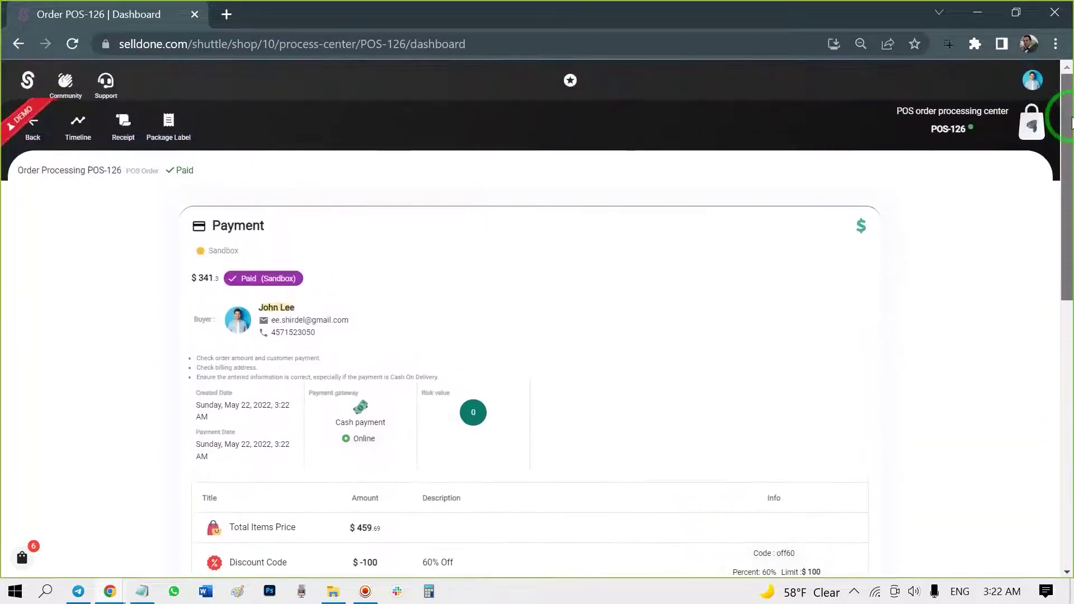
pyautogui.click(565, 219)
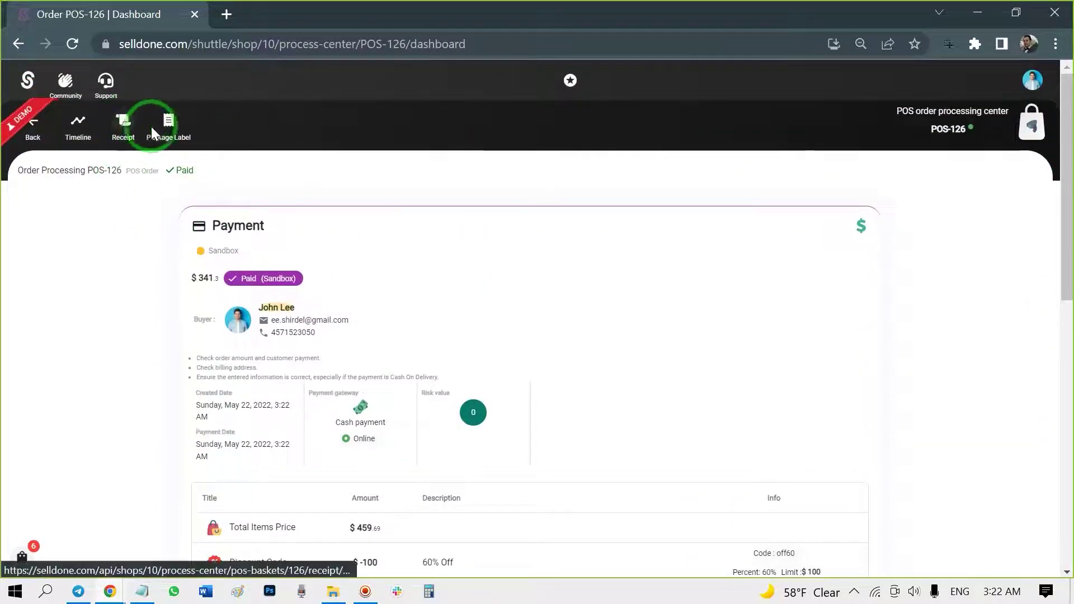
pyautogui.click(33, 130)
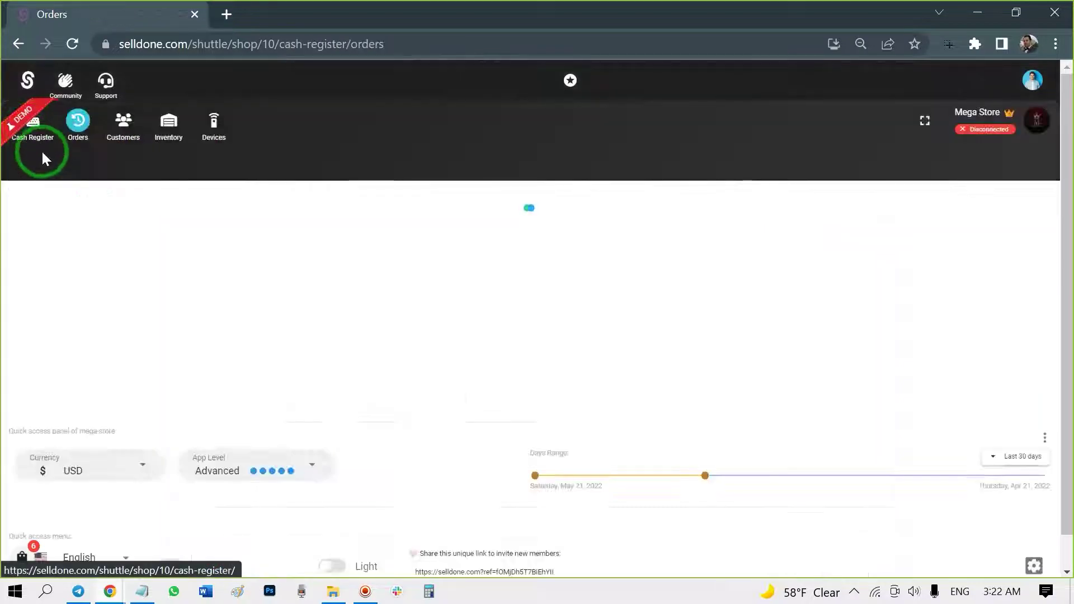
pyautogui.click(214, 126)
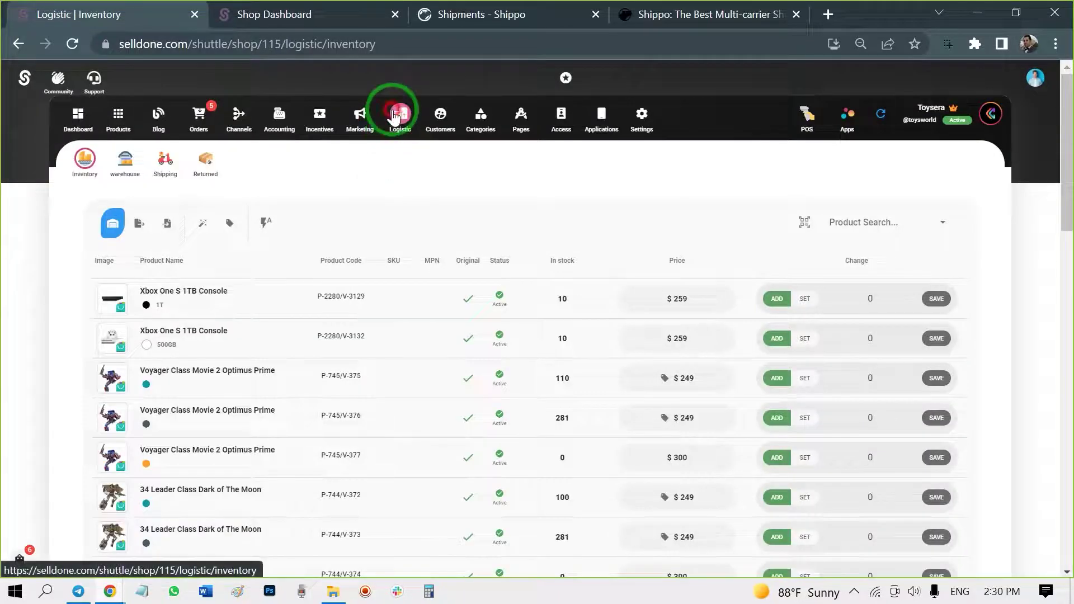
# - Edit and save the price of the first Xbox One S console
pyautogui.click(723, 309)
pyautogui.scroll(-2, 540, 375)
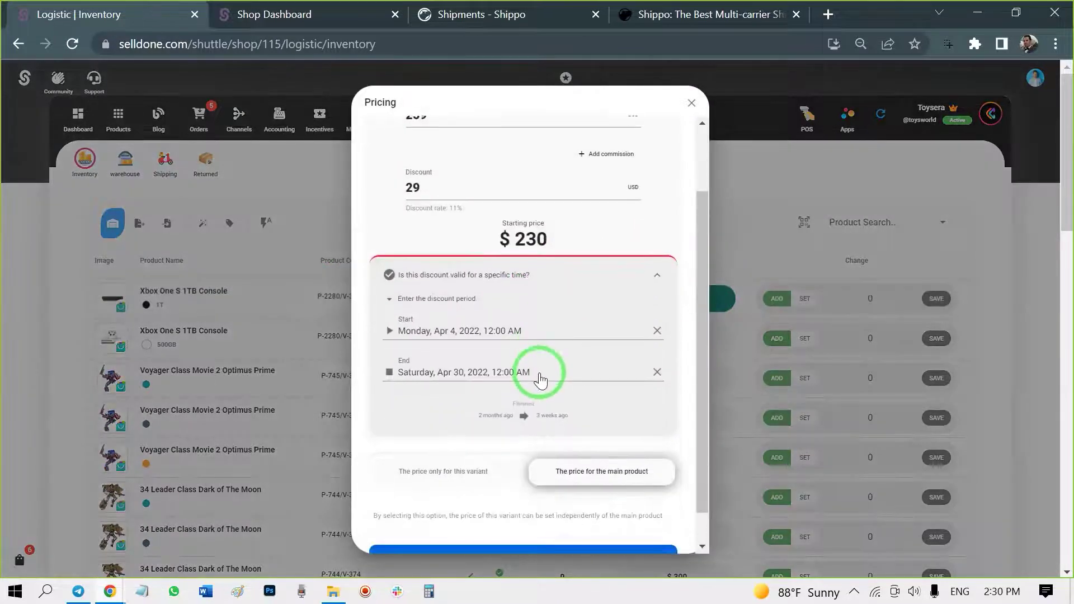
pyautogui.scroll(-1, 551, 386)
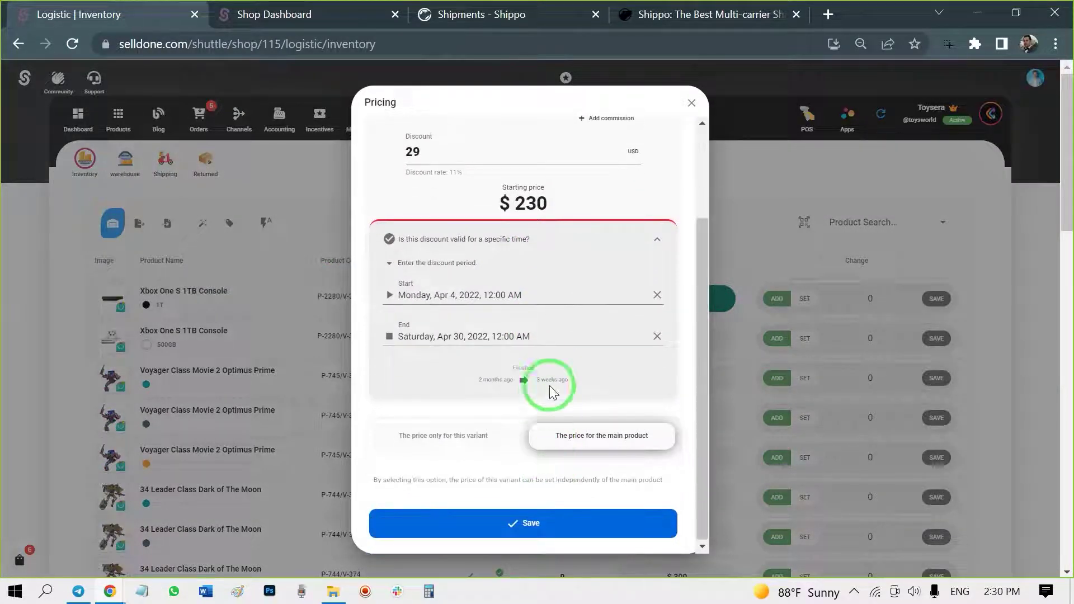
pyautogui.click(449, 435)
pyautogui.click(577, 441)
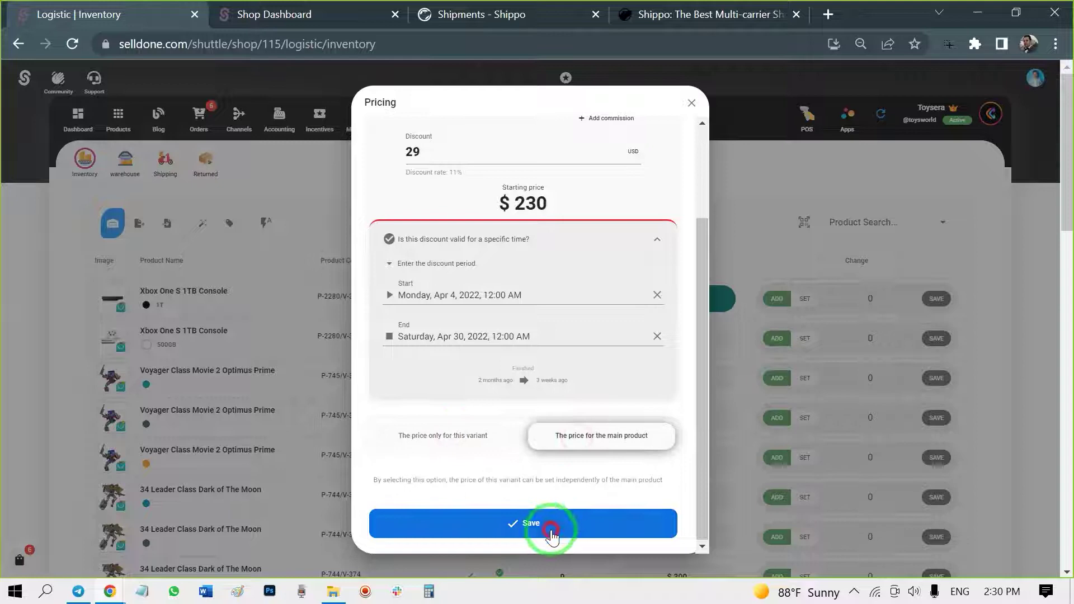
pyautogui.click(543, 525)
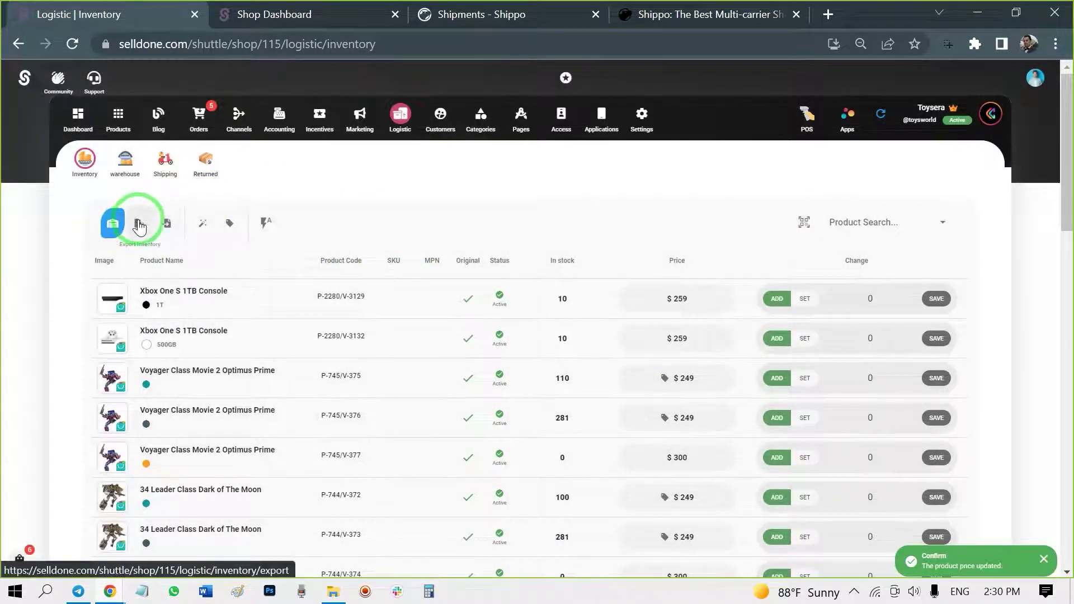
# - Raise all inventory prices by 10% with Bulk Price Change
pyautogui.click(166, 223)
pyautogui.click(355, 342)
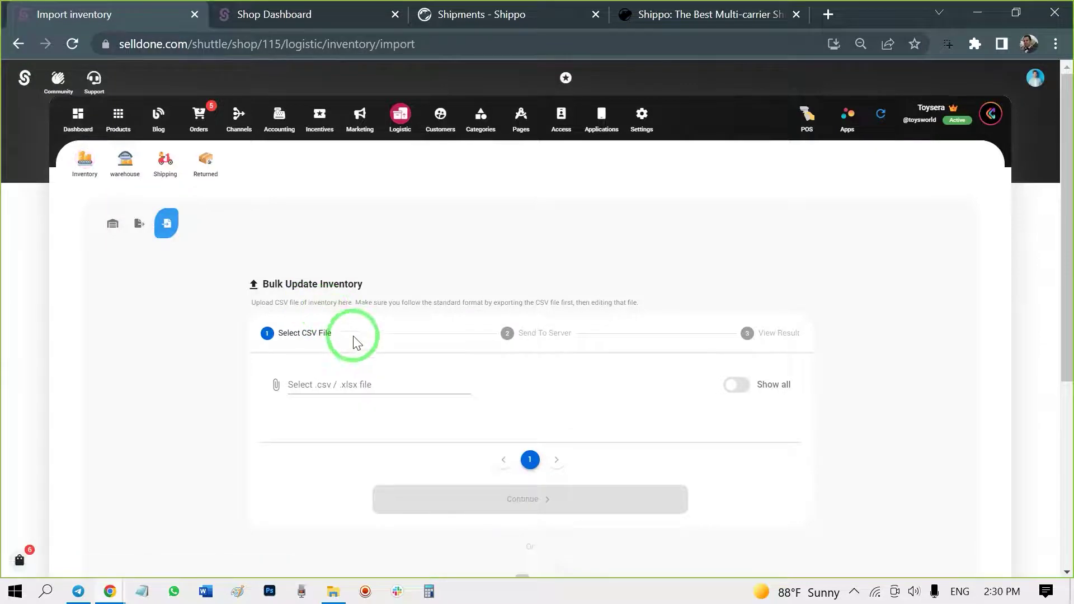
pyautogui.click(120, 238)
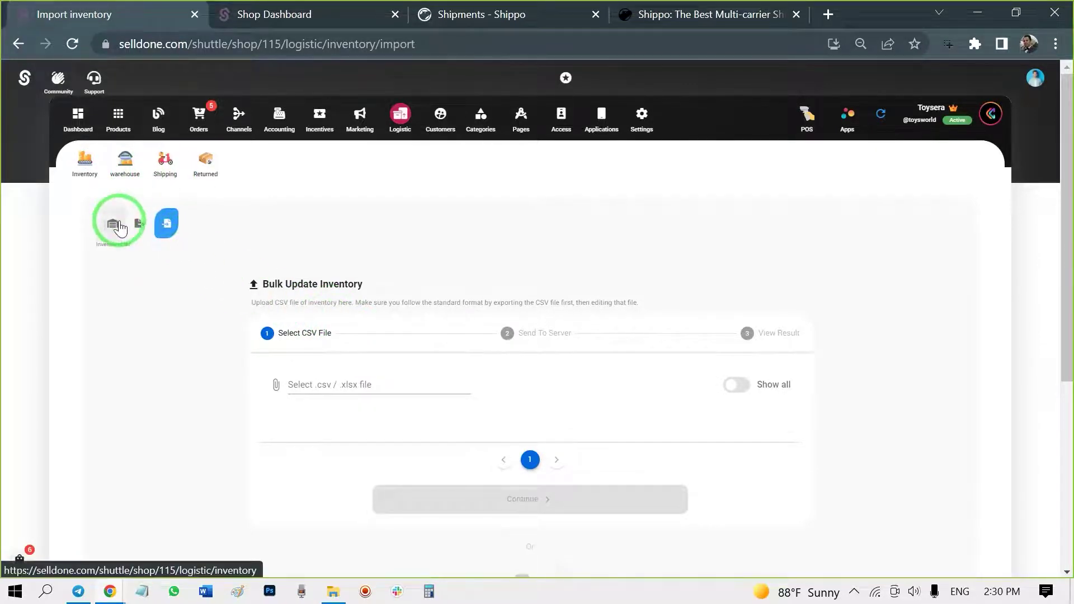
pyautogui.click(205, 228)
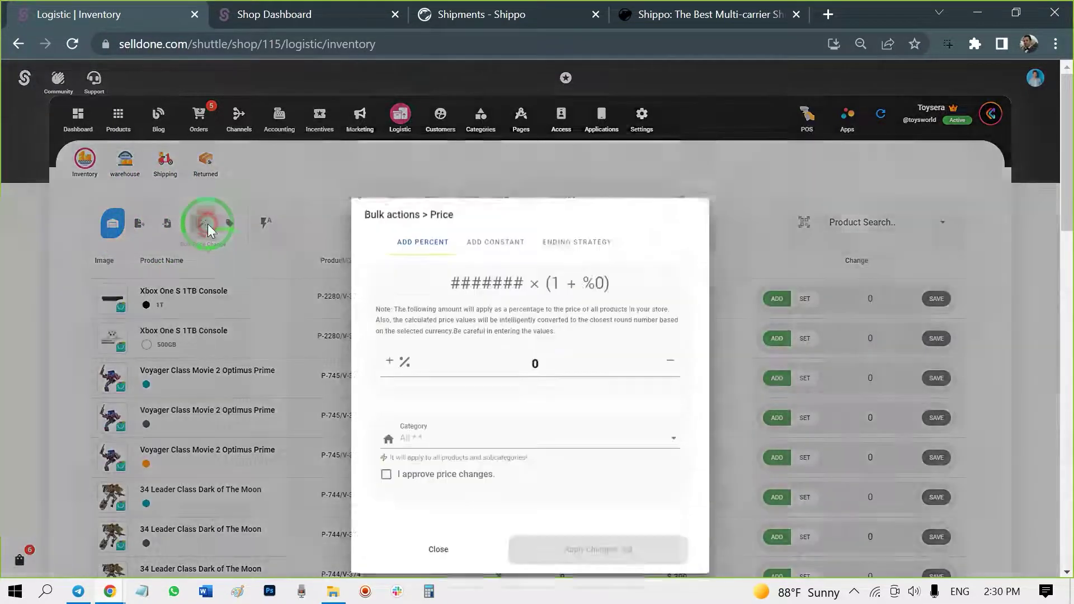
pyautogui.click(404, 296)
pyautogui.doubleClick(574, 301)
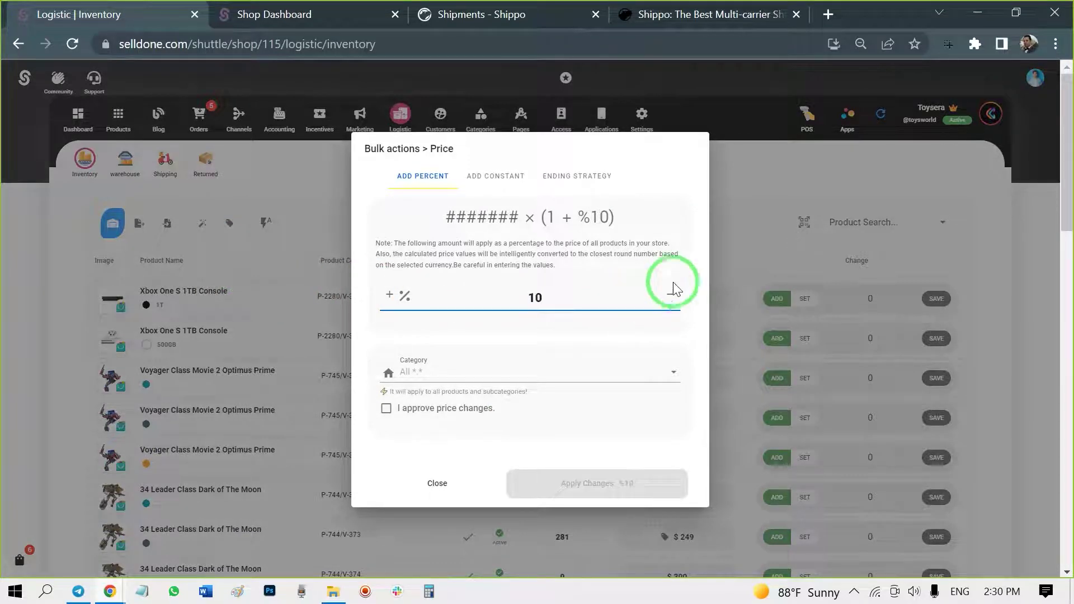
pyautogui.click(564, 485)
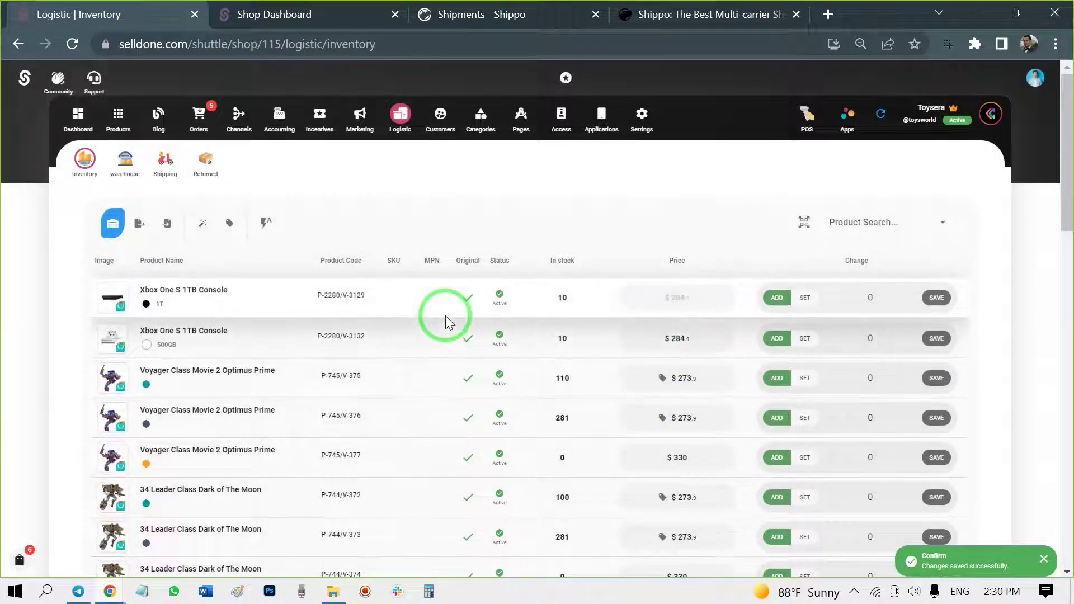
# - Apply a 10% bulk discount to all inventory products
pyautogui.click(230, 245)
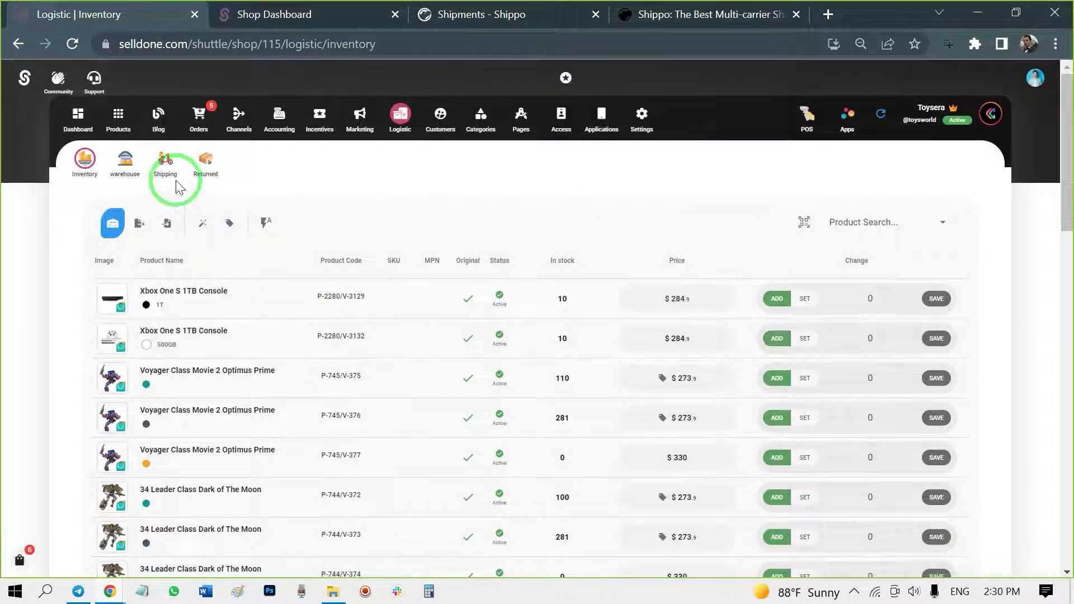
pyautogui.click(229, 223)
pyautogui.click(556, 244)
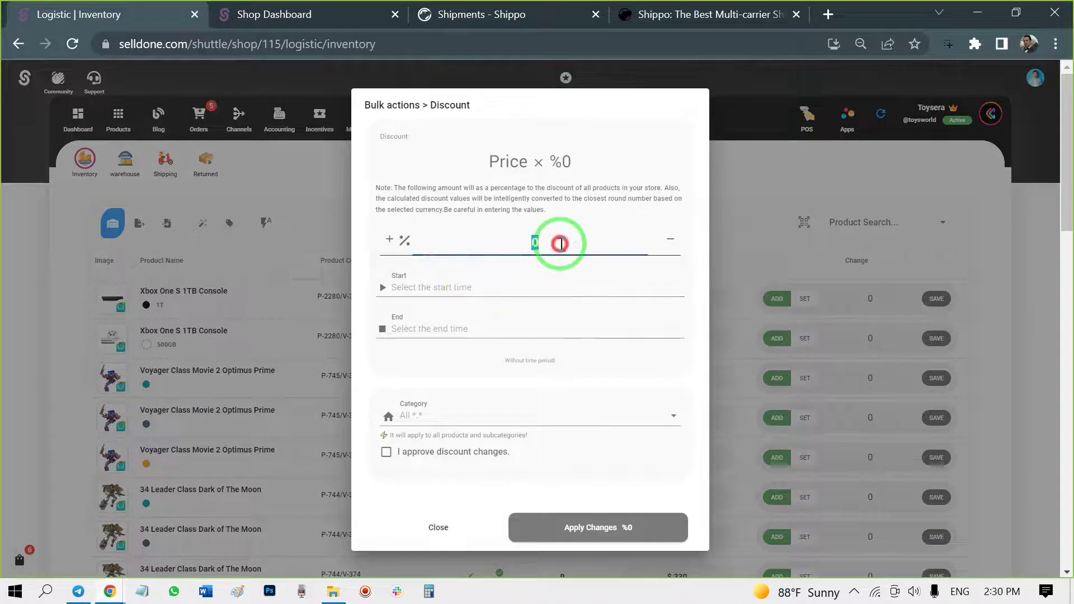
pyautogui.write('10')
pyautogui.click(521, 289)
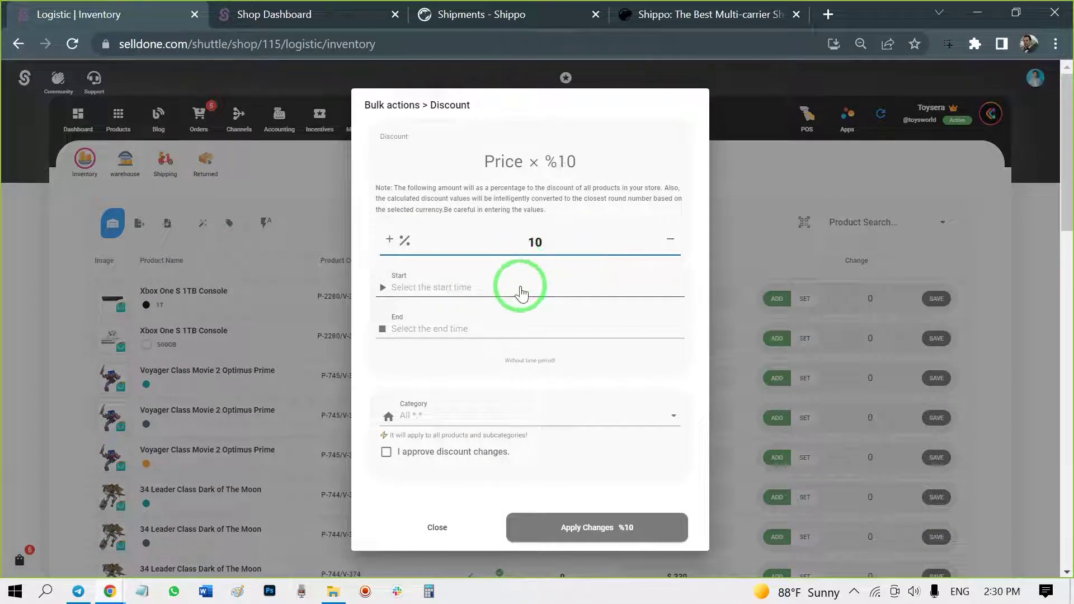
pyautogui.click(446, 454)
pyautogui.click(565, 523)
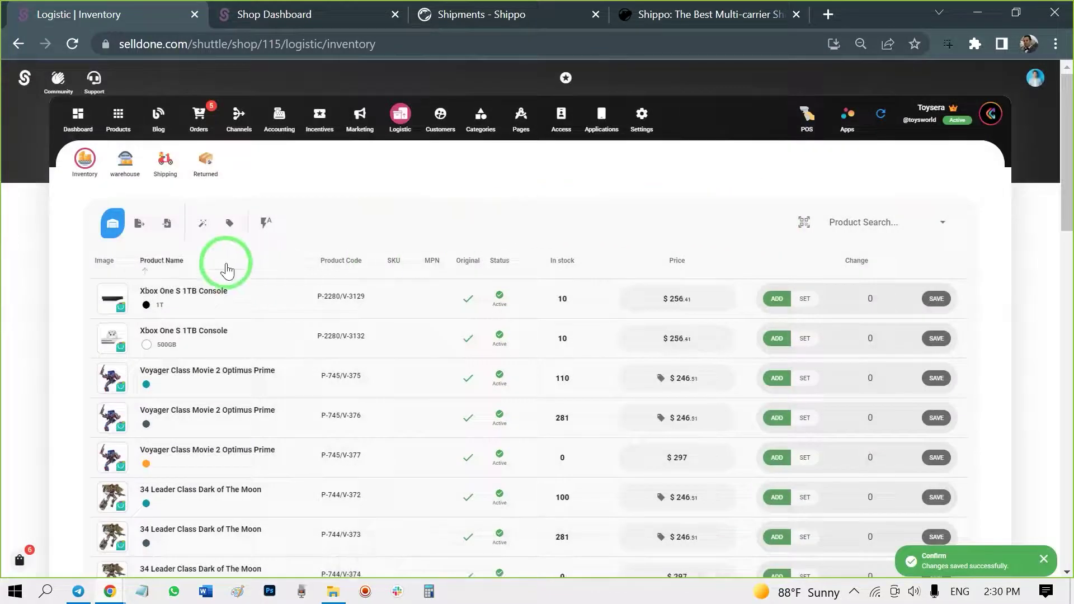
# - Add Cargo as a new transportation method
pyautogui.click(160, 175)
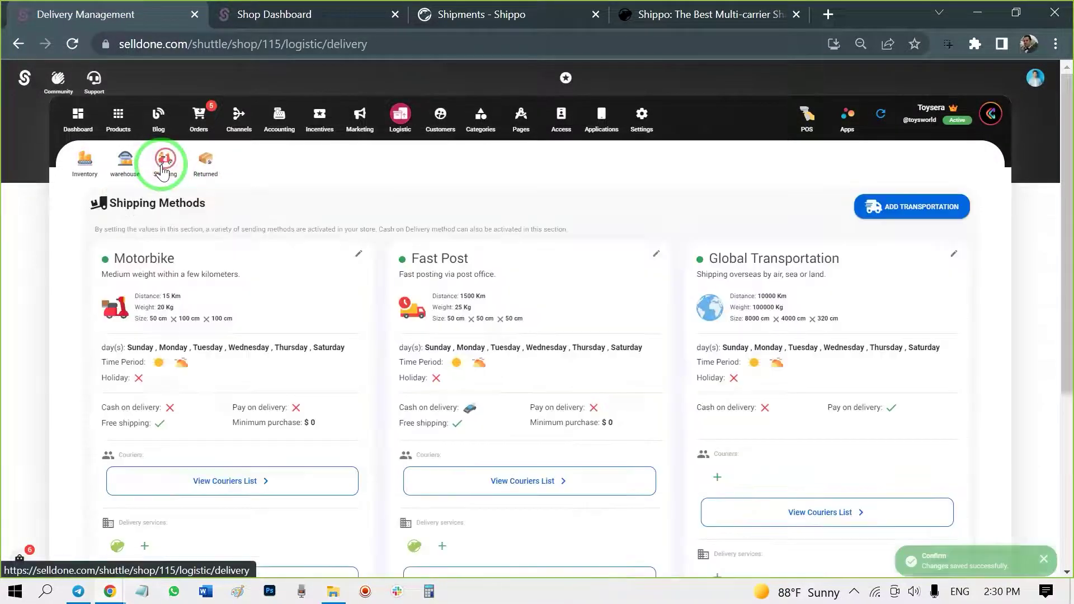
pyautogui.click(874, 208)
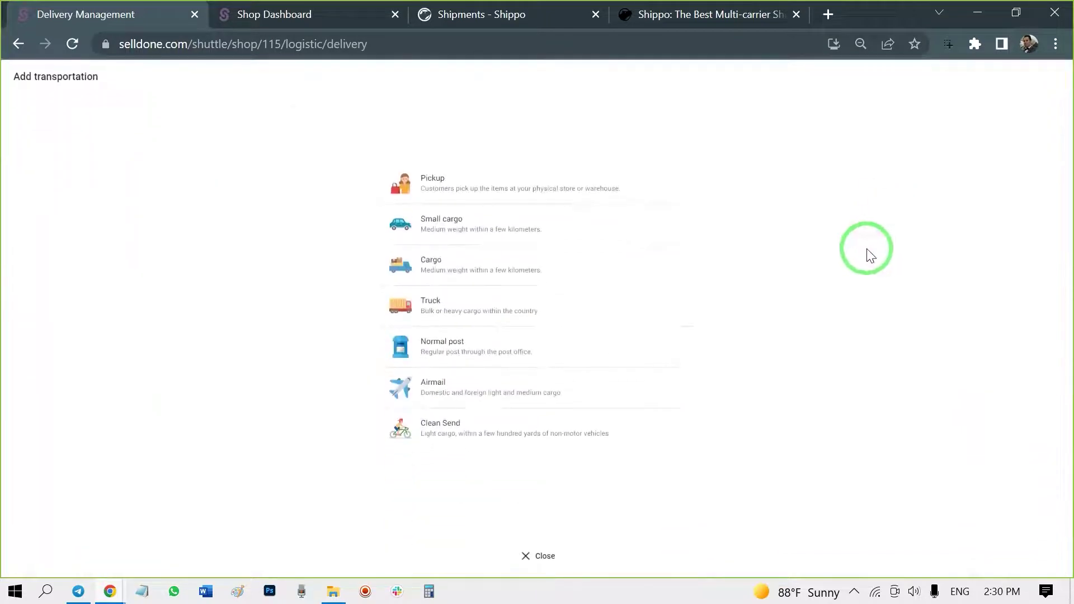
pyautogui.click(463, 272)
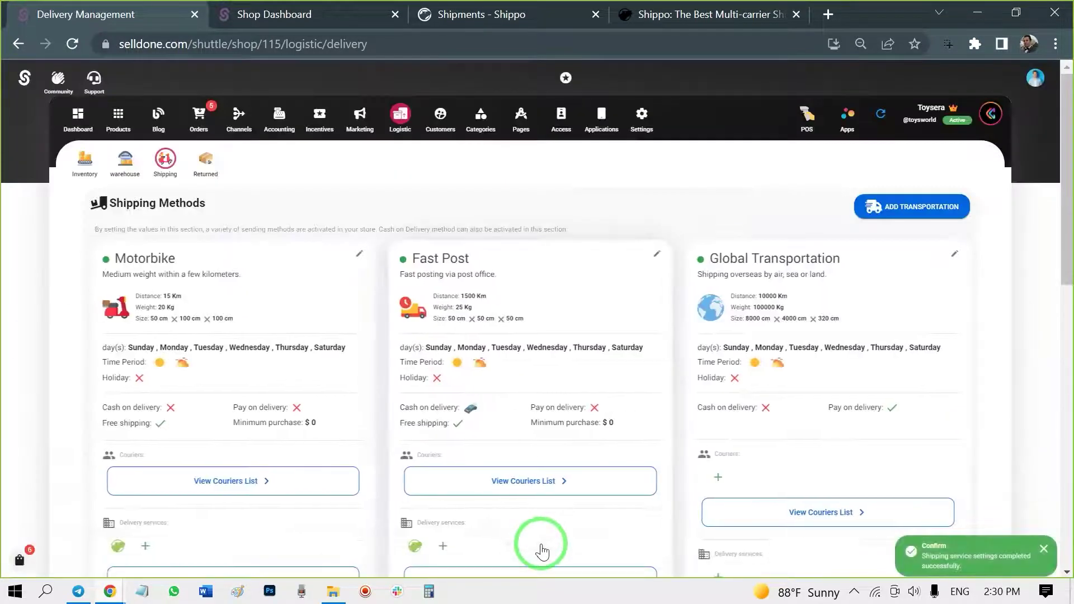
pyautogui.scroll(-2, 438, 319)
pyautogui.scroll(-2, 445, 391)
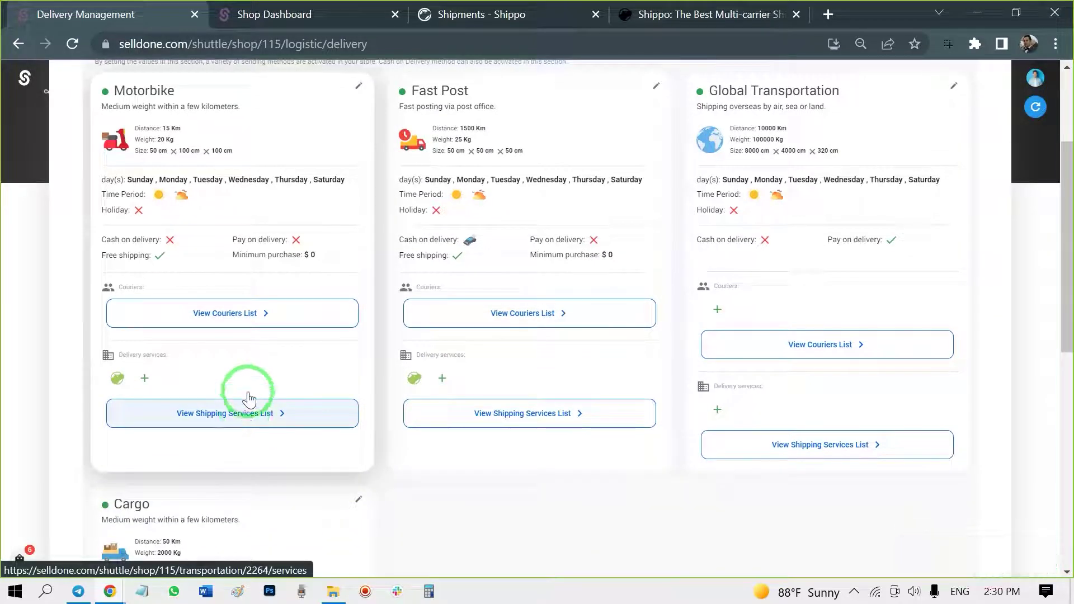
# - Assign a searched-for user as a courier for the Motorbike method
pyautogui.click(252, 312)
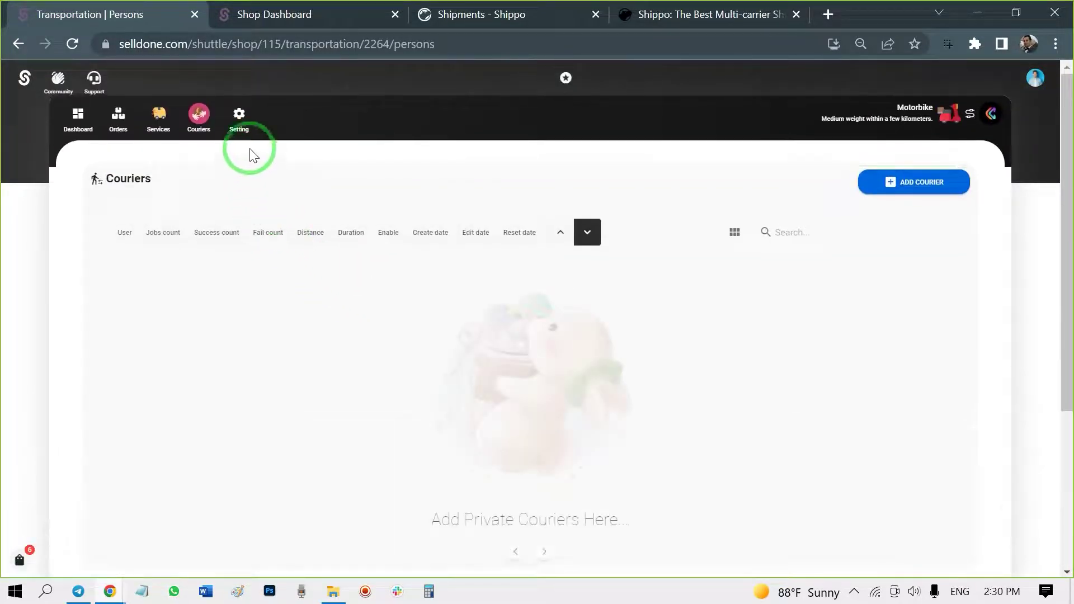
pyautogui.click(887, 182)
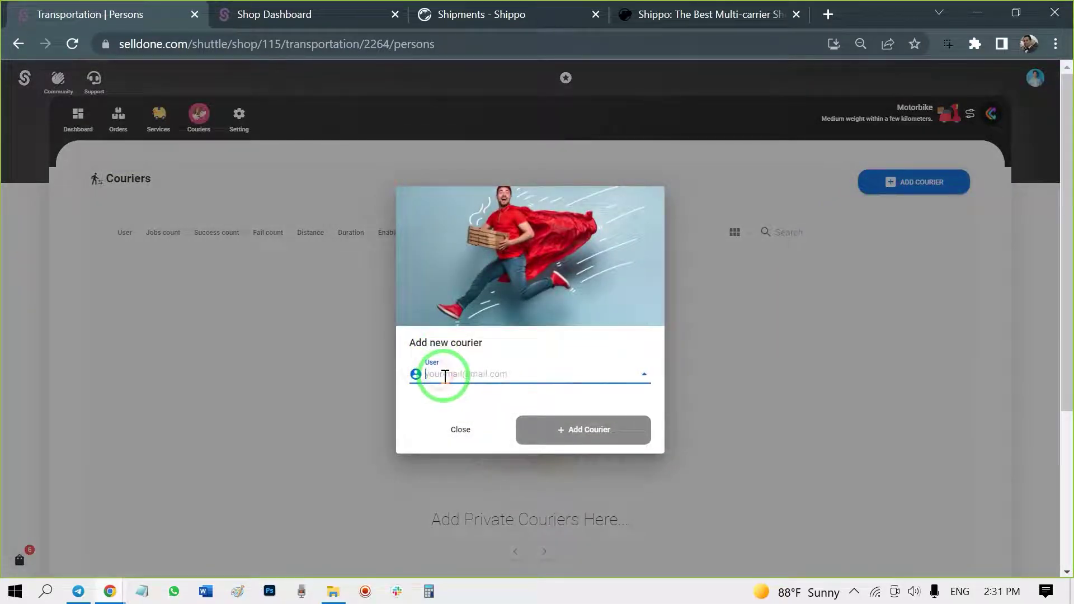
pyautogui.write('jo')
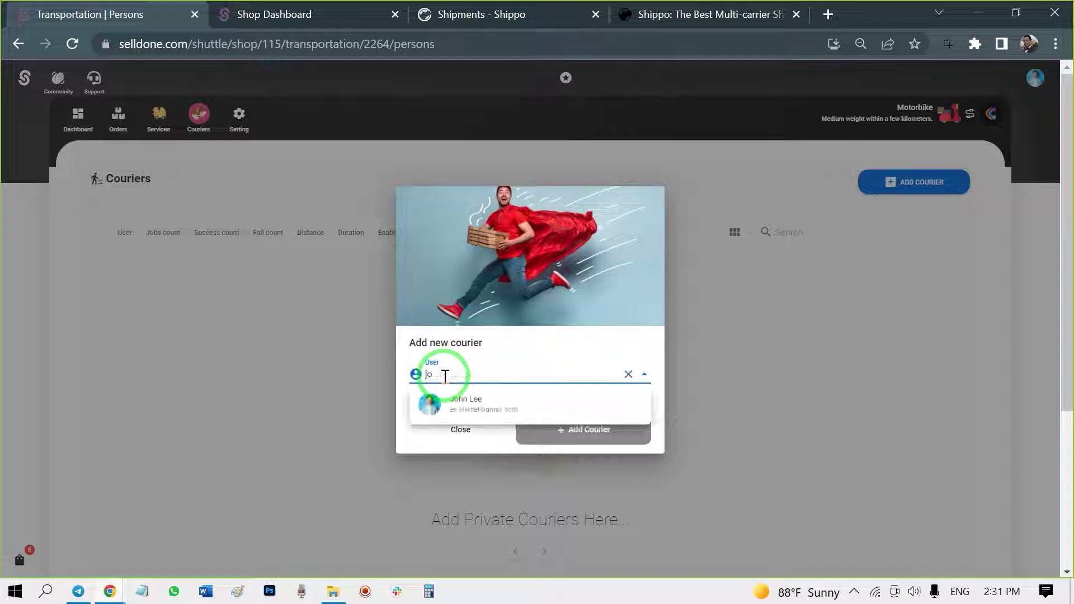
pyautogui.click(469, 396)
pyautogui.click(579, 431)
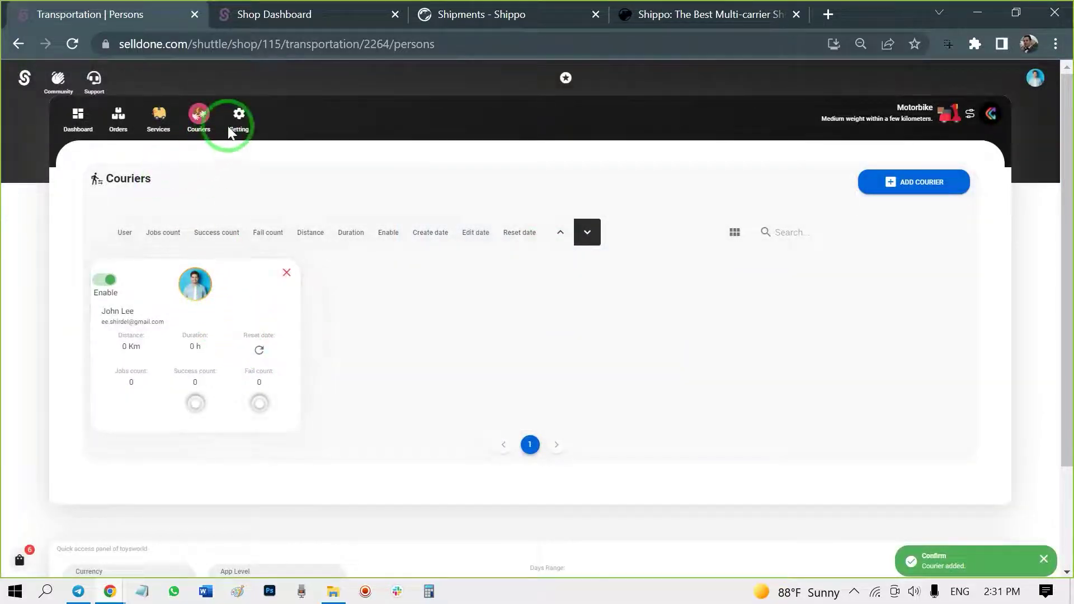
# - Review the Motorbike method's settings, then its overview dashboard
pyautogui.click(239, 116)
pyautogui.scroll(-3, 546, 343)
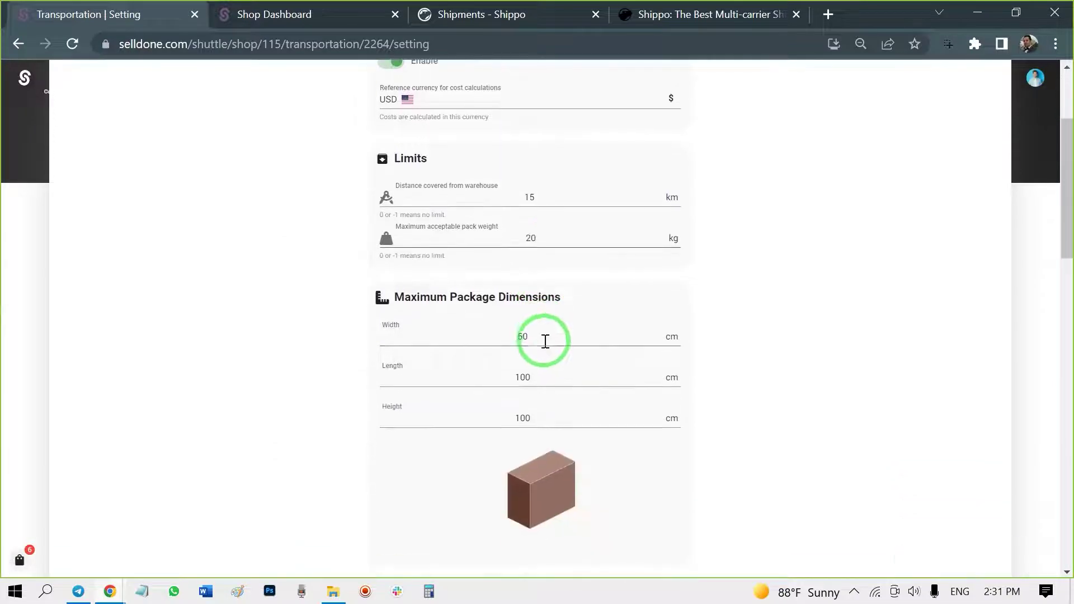
pyautogui.scroll(-2, 547, 347)
pyautogui.scroll(5, 549, 364)
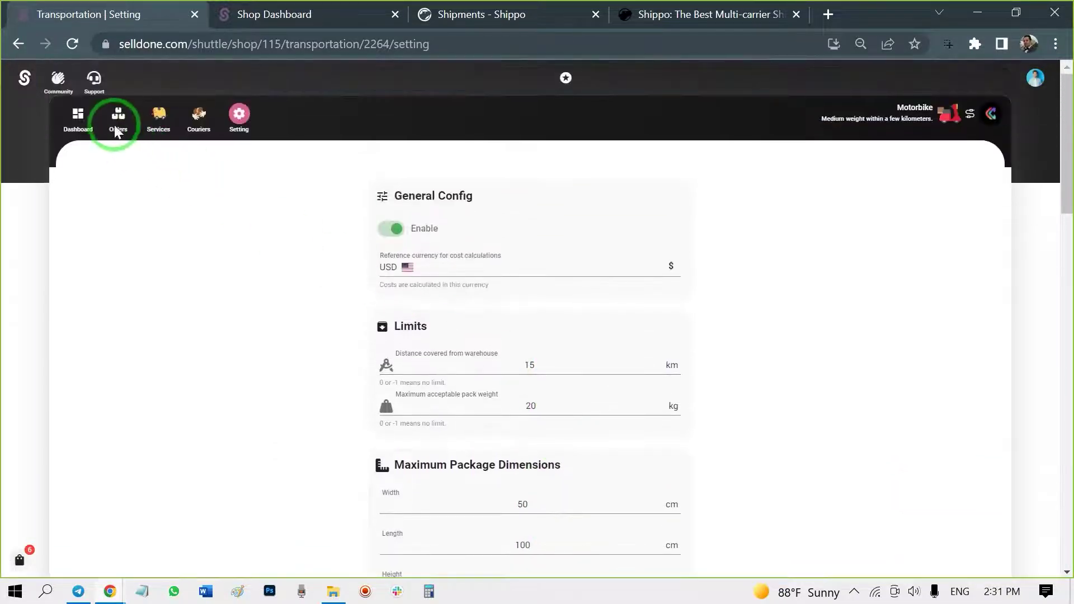
pyautogui.click(78, 115)
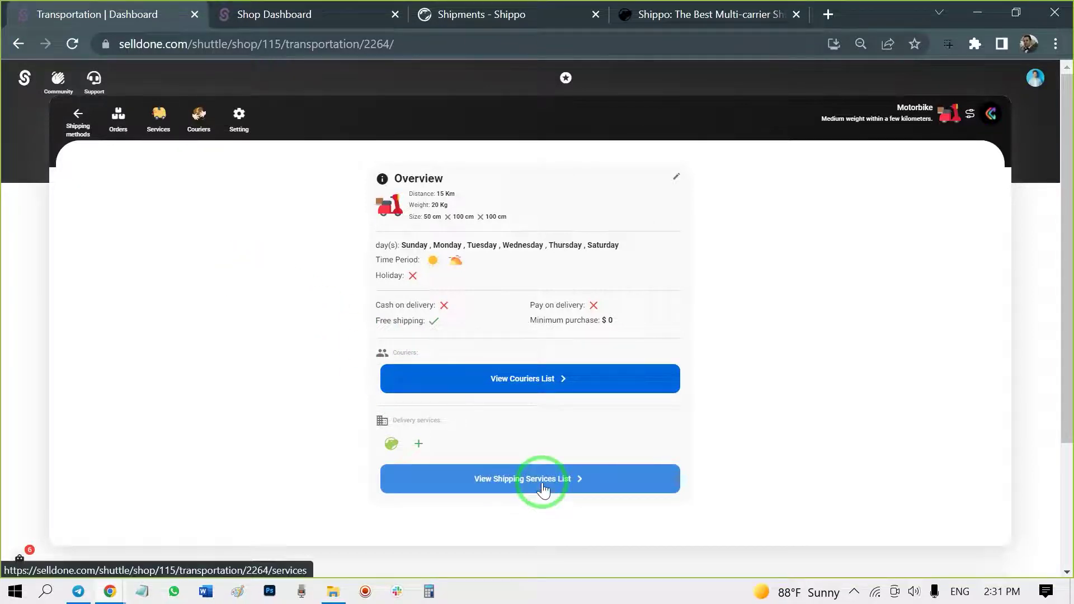
# - From the Motorbike delivery services list, dismiss Add Service and open the Shippo service
pyautogui.click(581, 480)
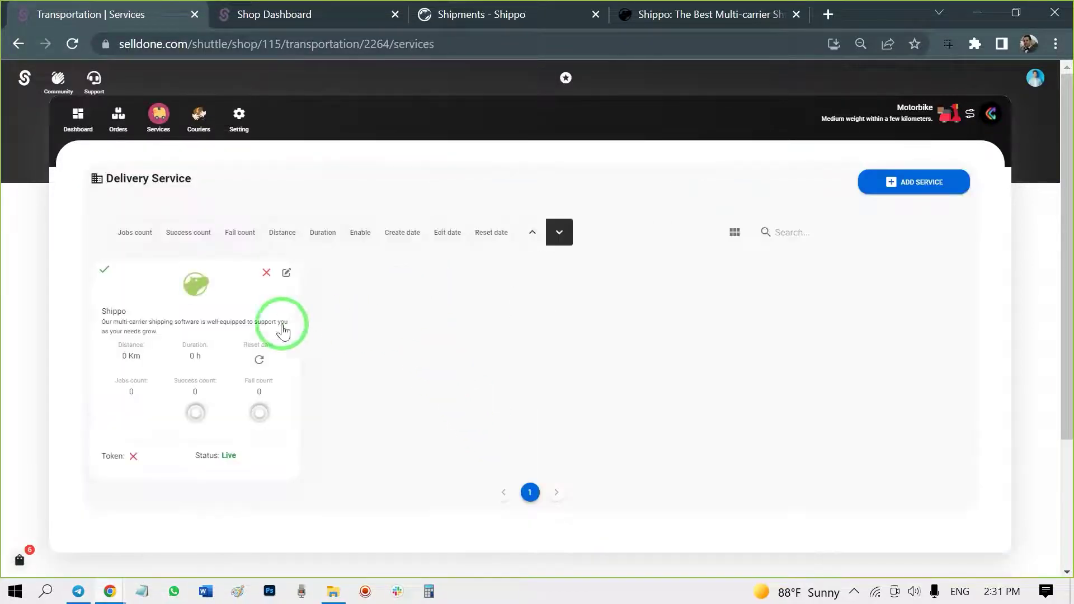
pyautogui.click(901, 185)
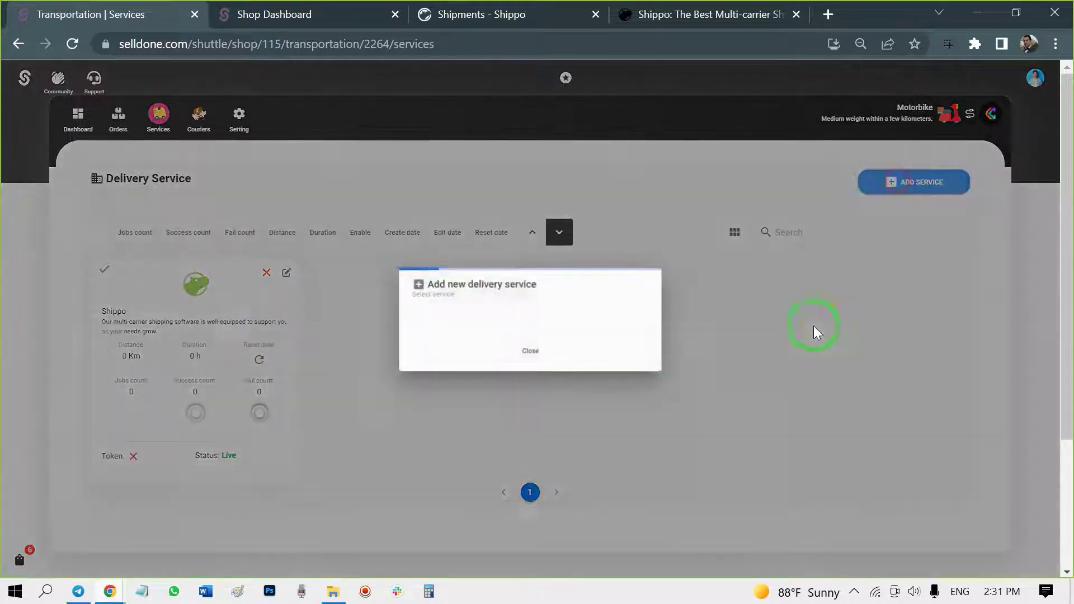
pyautogui.click(509, 350)
pyautogui.click(228, 296)
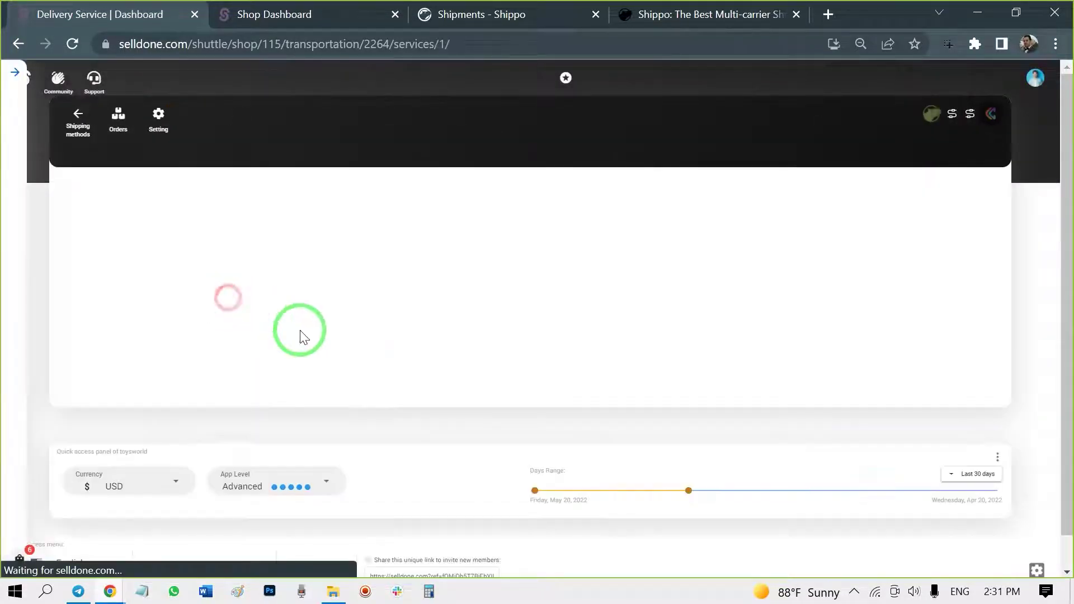
pyautogui.scroll(-3, 491, 436)
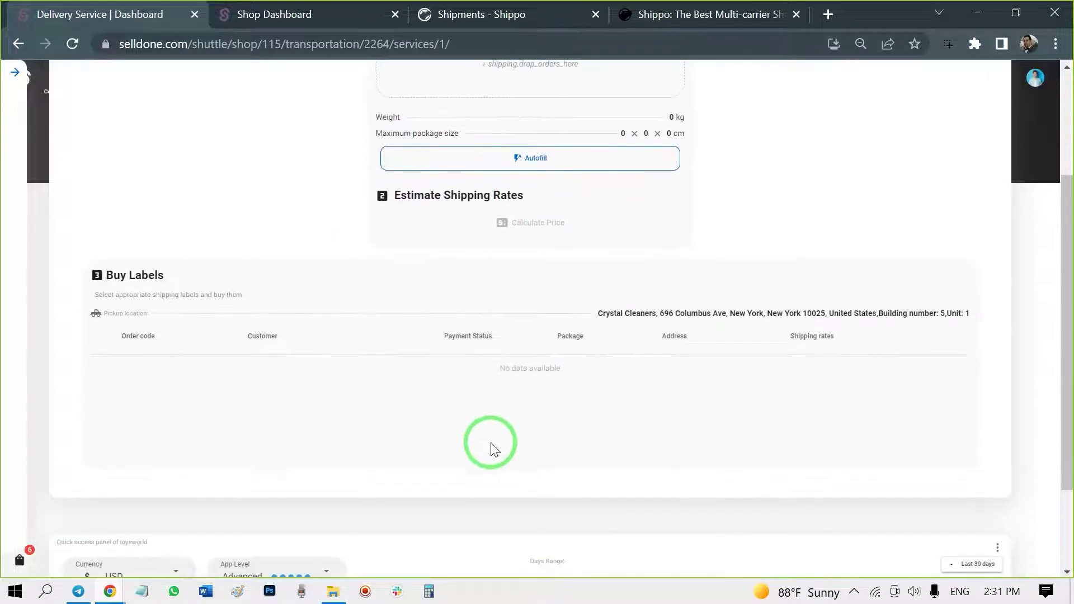
pyautogui.scroll(3, 493, 448)
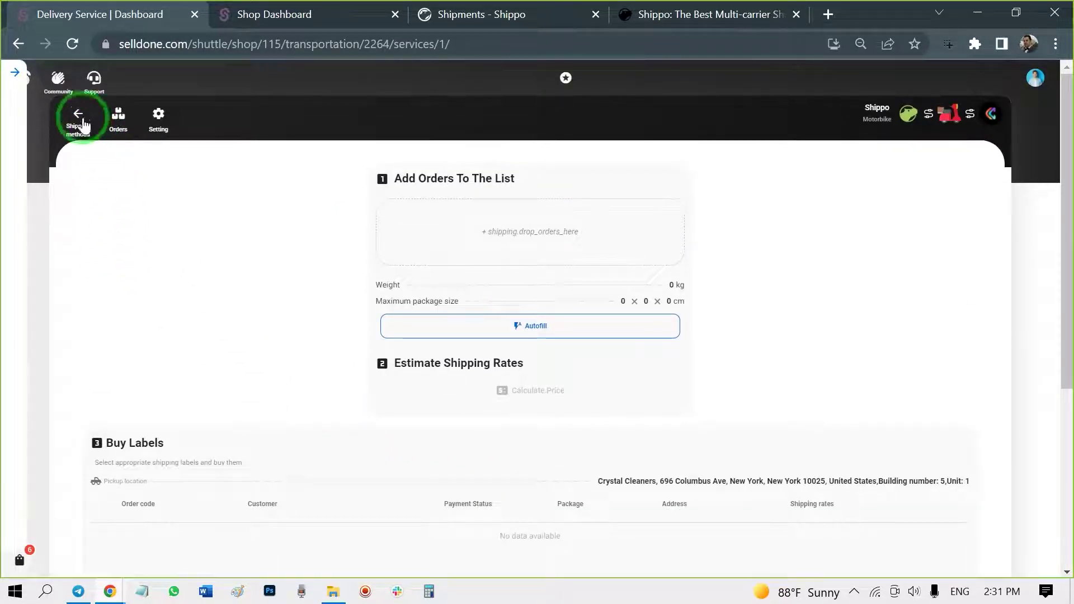
# - Browse the Shippo shipments list and goshippo.com homepage tabs, then return to Selldone
pyautogui.click(504, 14)
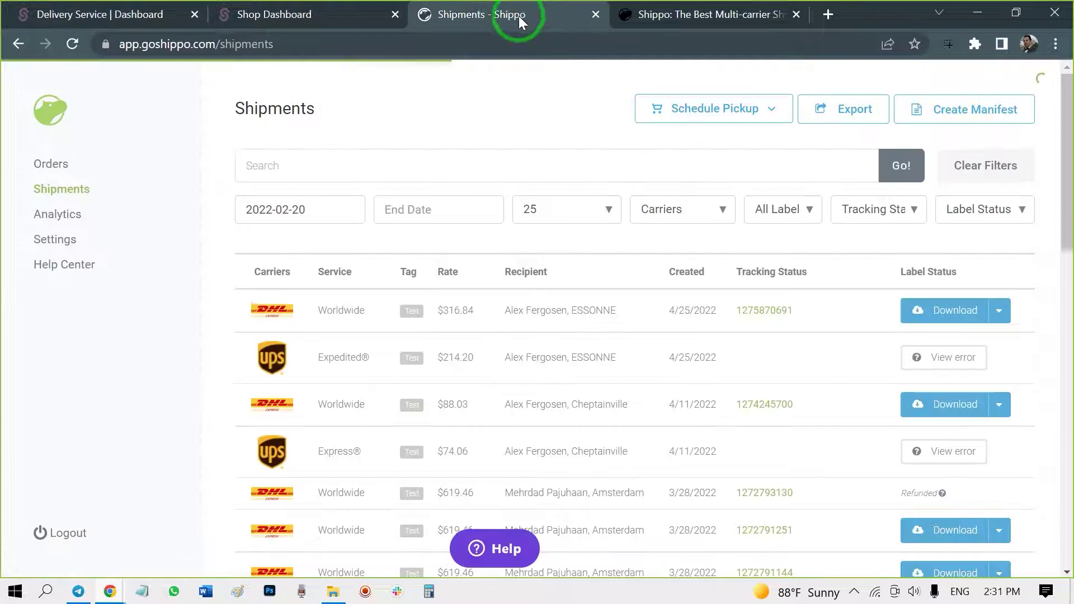
pyautogui.scroll(-3, 572, 137)
pyautogui.scroll(-1, 572, 138)
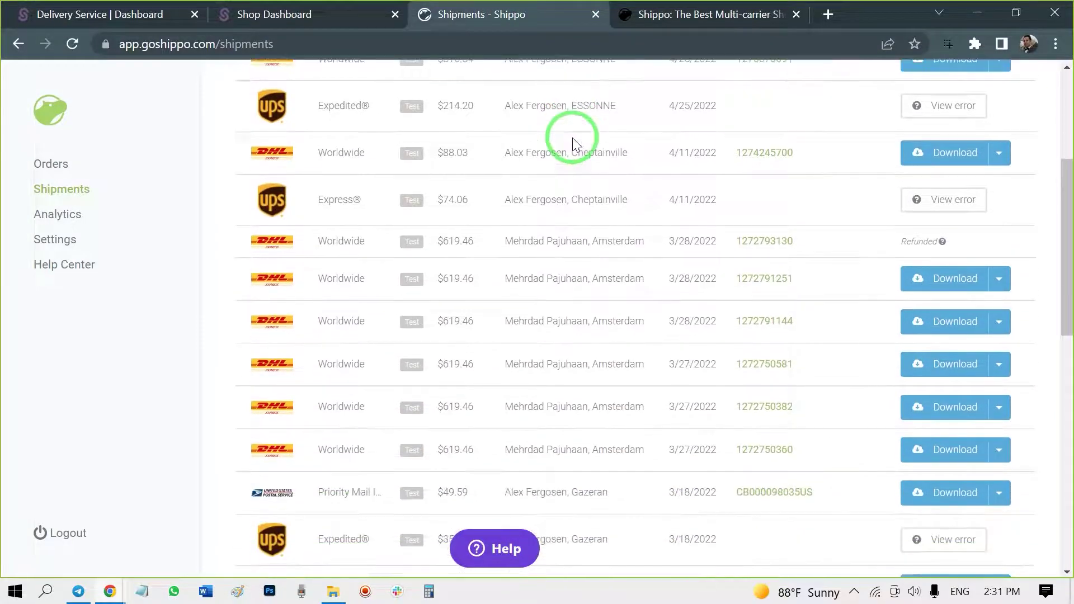
pyautogui.scroll(5, 571, 138)
pyautogui.click(673, 14)
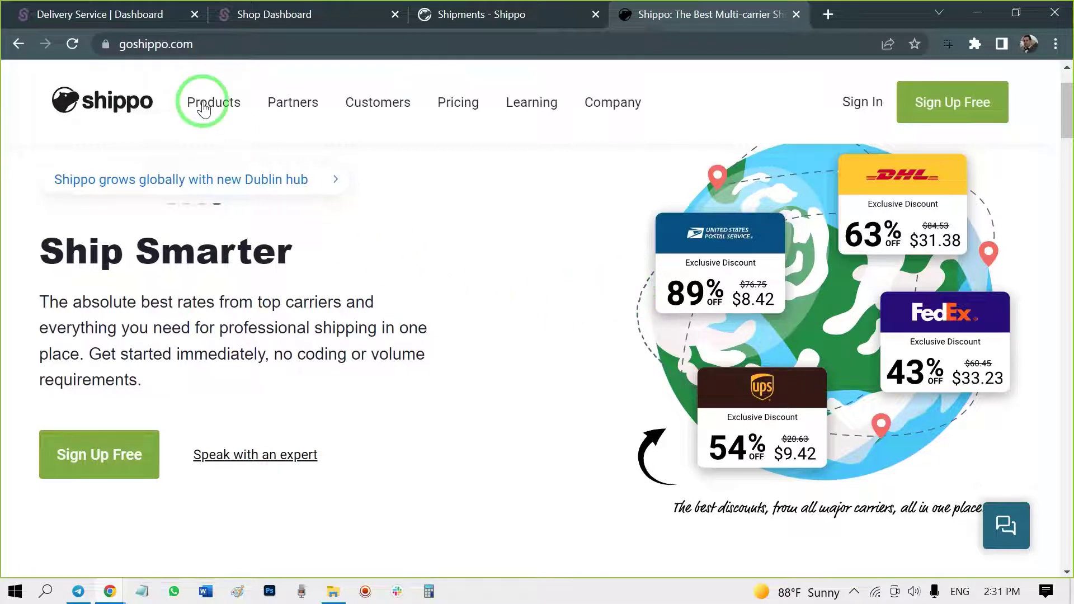
pyautogui.click(127, 8)
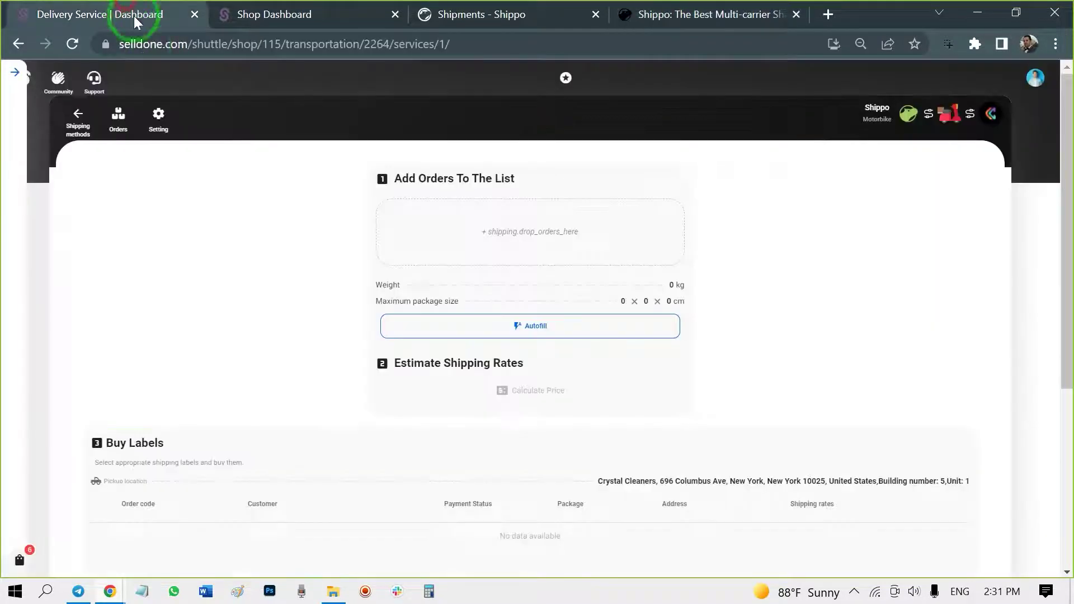
# - Go back to the Shipping Methods list, then check the Returned orders page
pyautogui.click(87, 120)
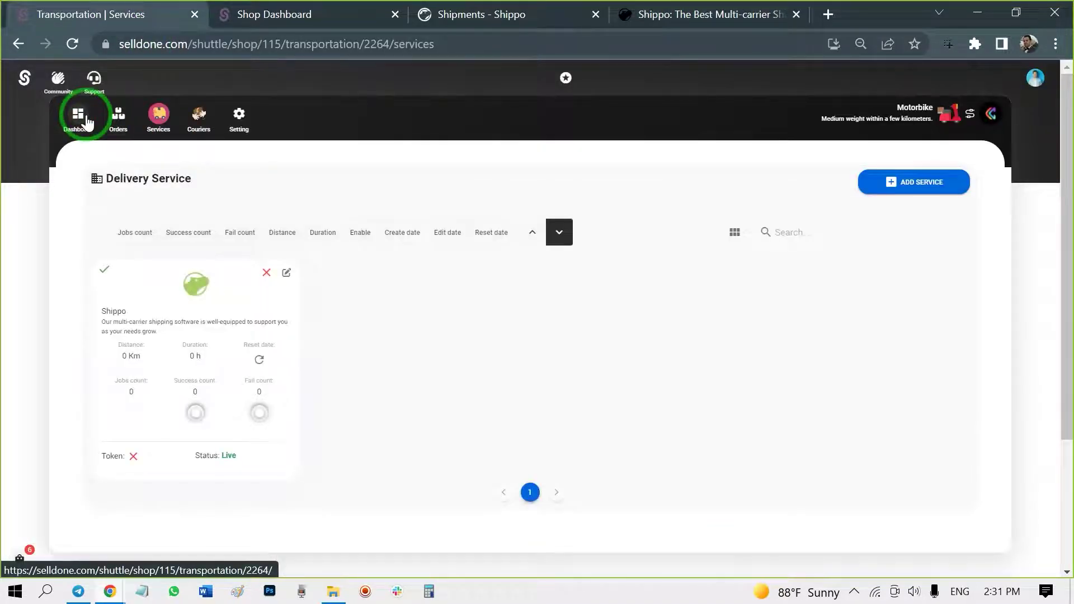
pyautogui.click(87, 120)
pyautogui.click(78, 116)
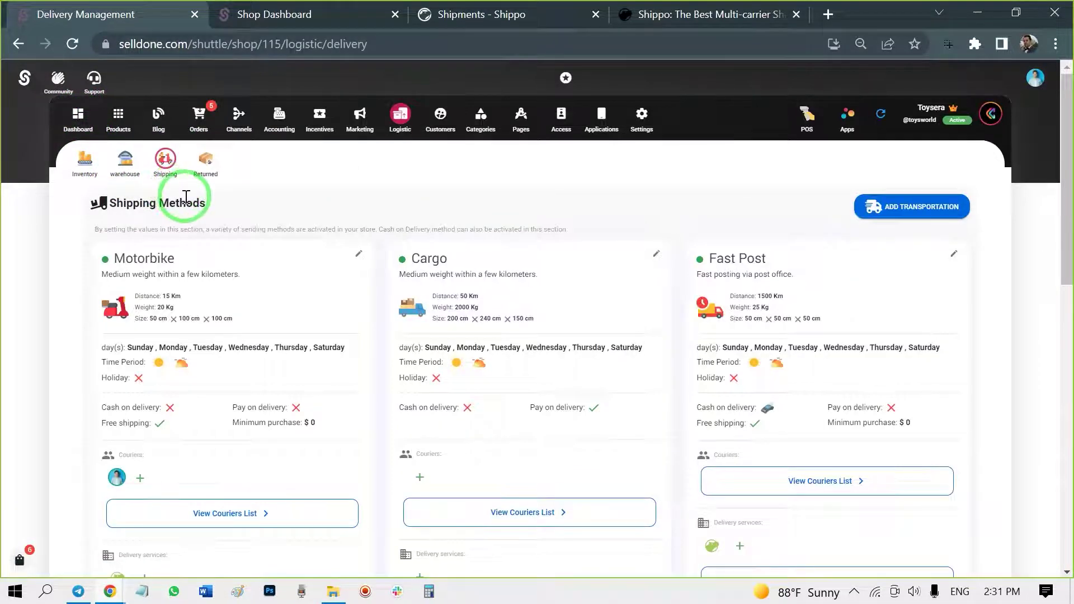
pyautogui.click(215, 174)
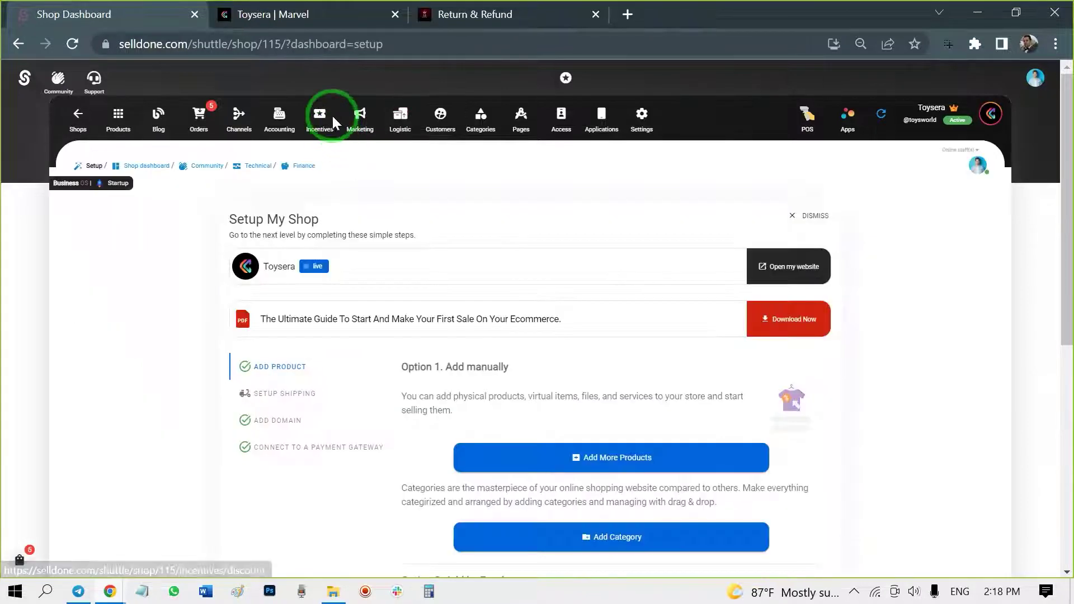
# - Browse the discount code, coupon, offer and gift card lists, ending on the Lottery prizes page
pyautogui.click(319, 115)
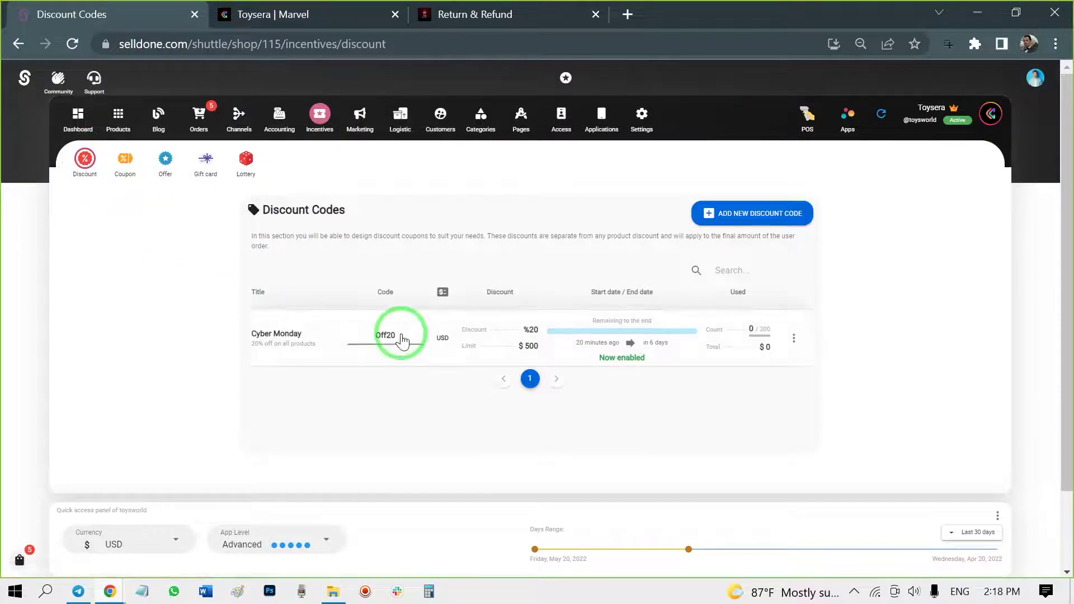
pyautogui.click(125, 161)
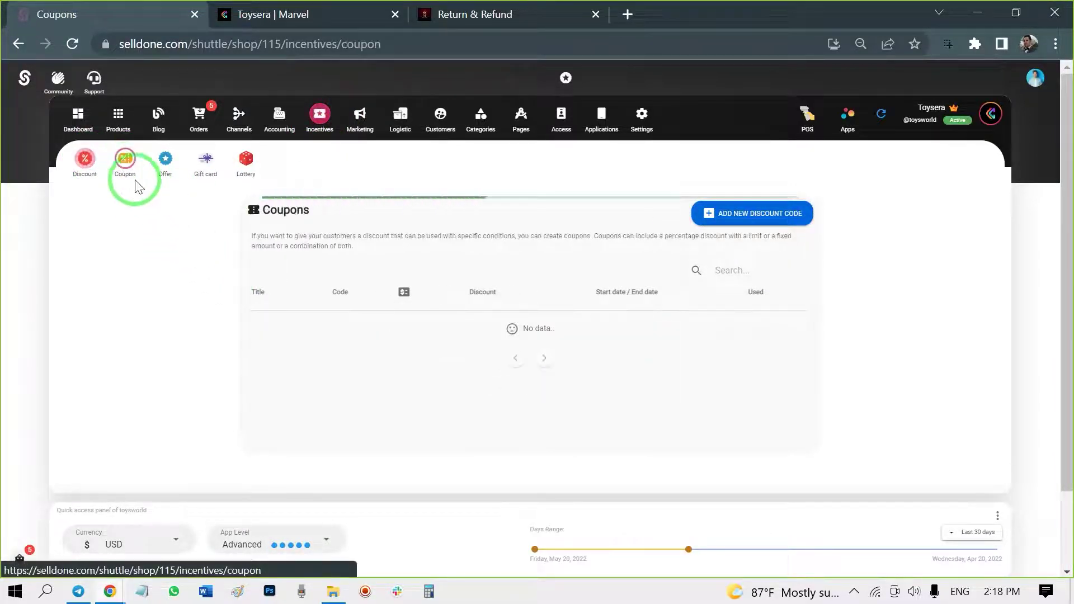
pyautogui.click(171, 174)
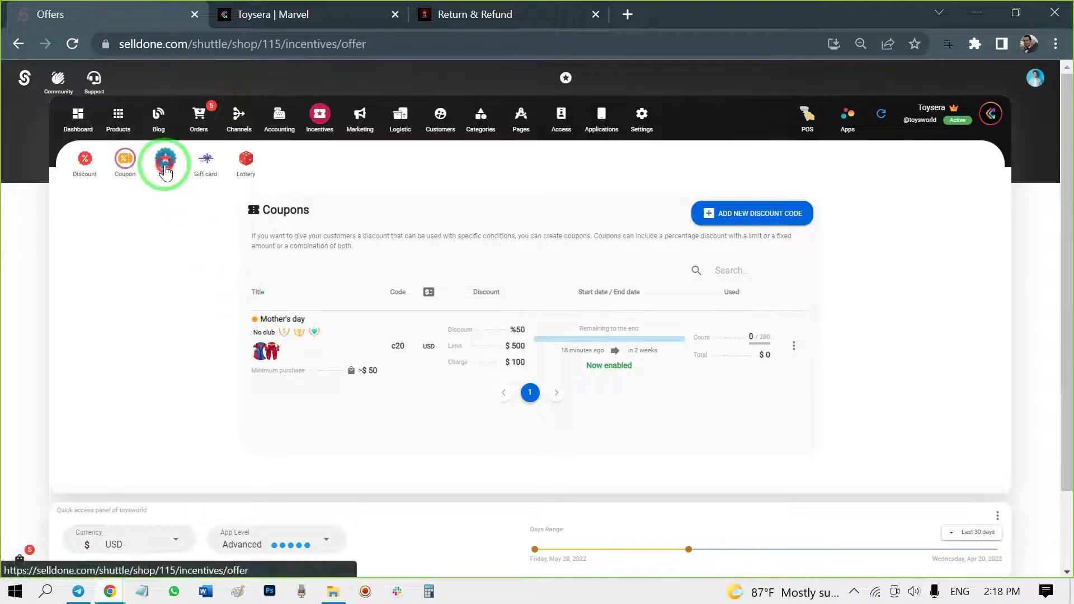
pyautogui.click(199, 163)
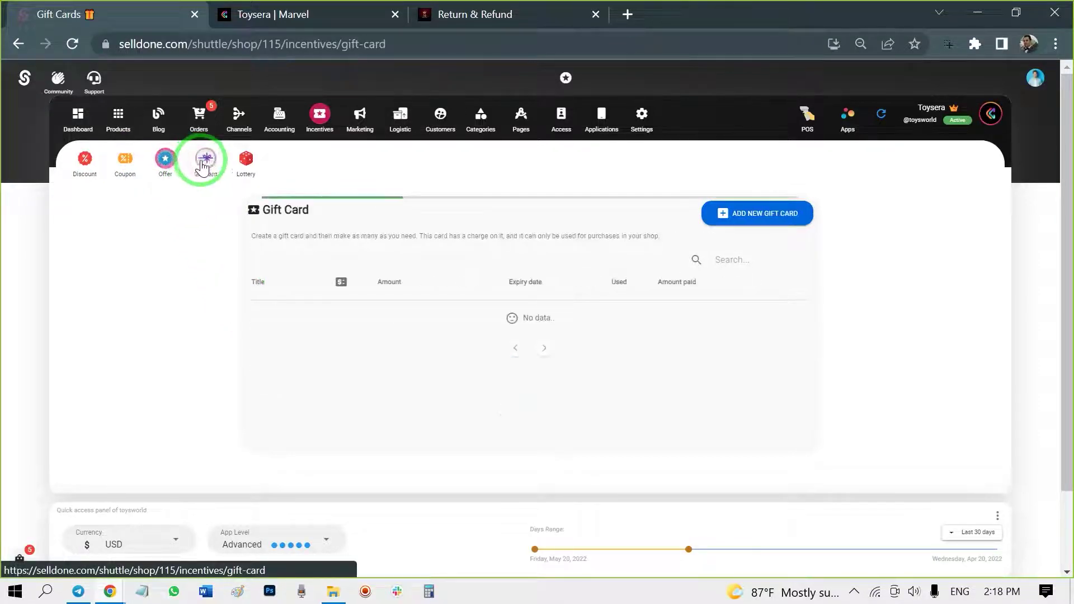
pyautogui.click(243, 162)
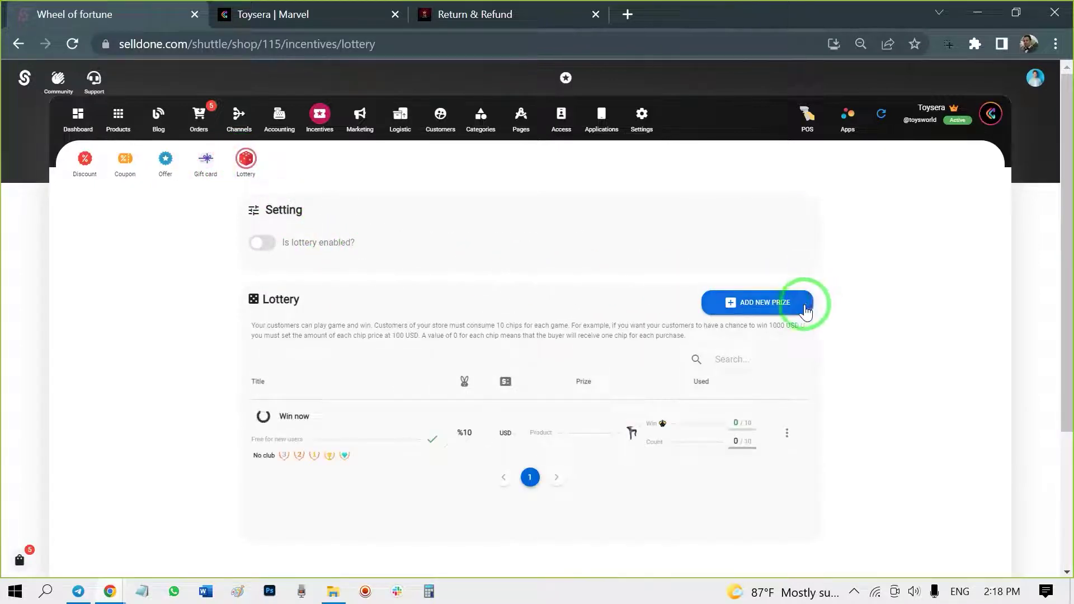
# - Edit the Win now prize and deselect the Diamond, Golden and Platinum club levels
pyautogui.click(408, 432)
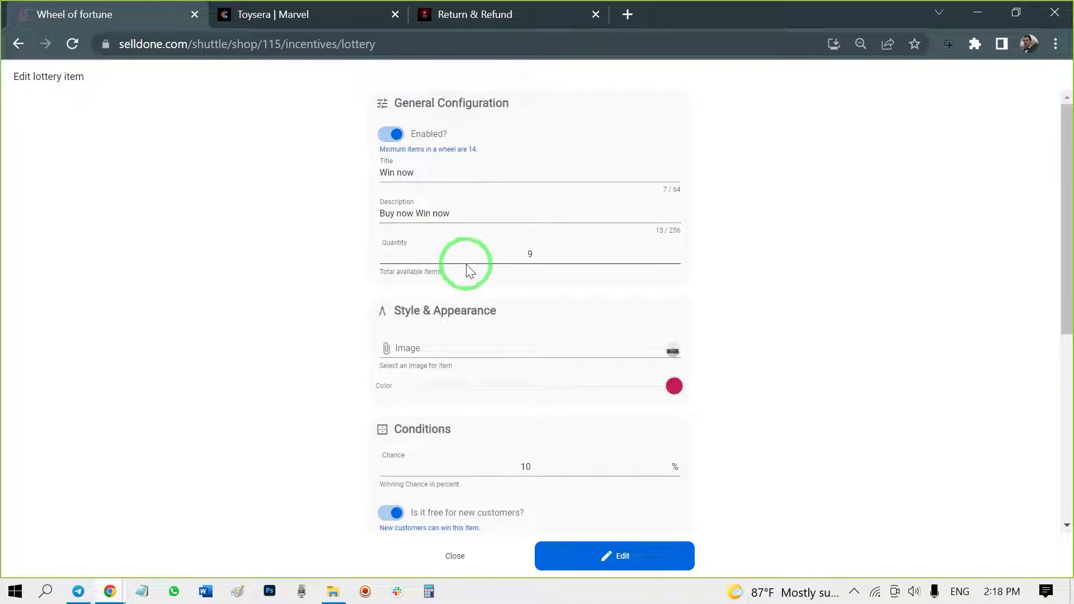
pyautogui.scroll(-2, 474, 286)
pyautogui.scroll(-3, 481, 294)
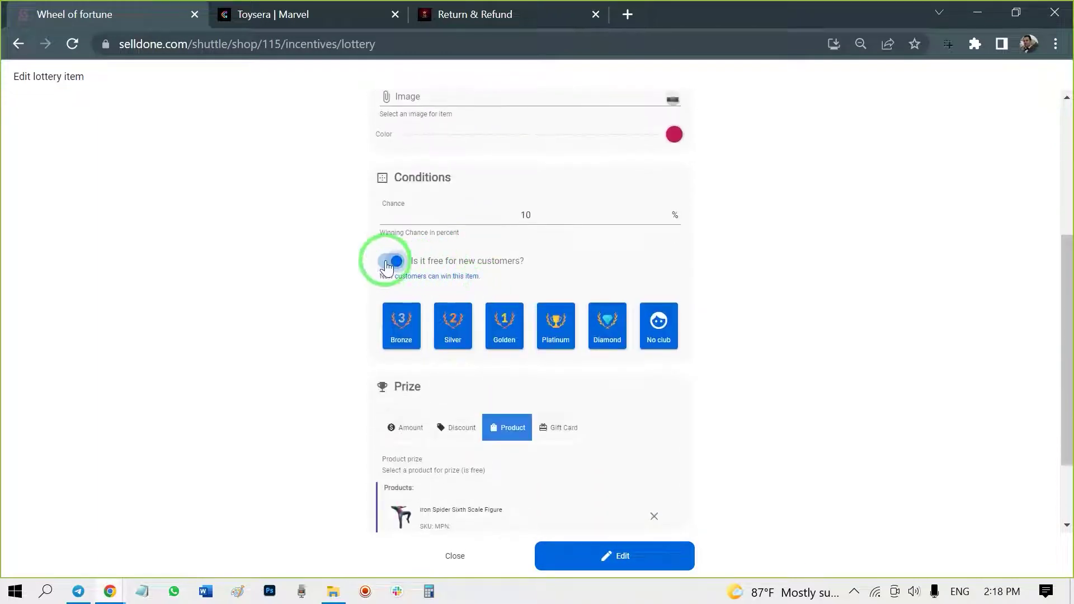
pyautogui.click(506, 223)
pyautogui.scroll(-2, 540, 218)
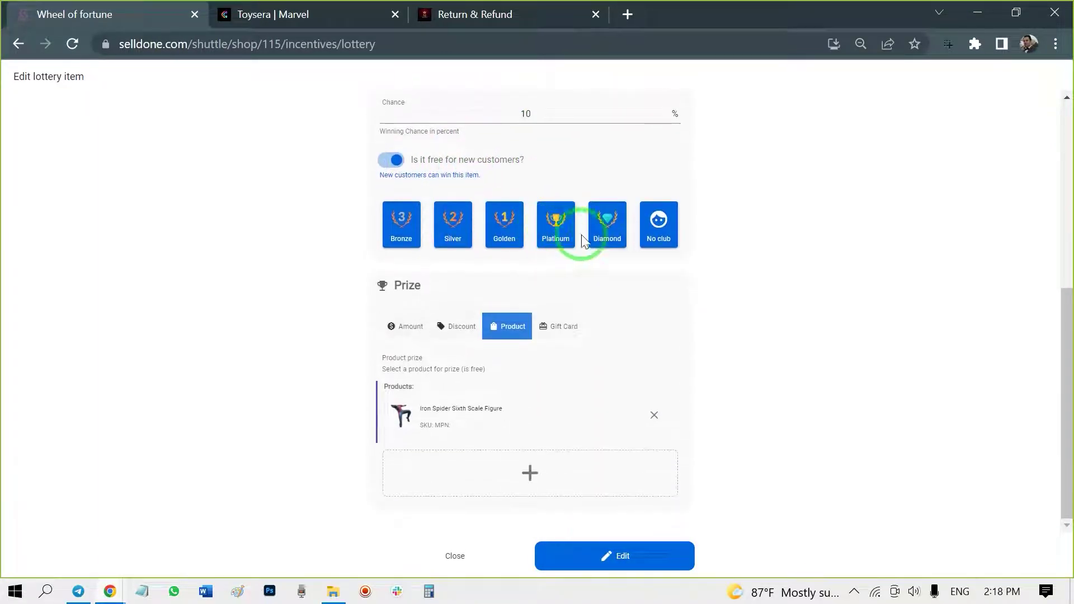
pyautogui.click(604, 227)
pyautogui.click(555, 232)
pyautogui.click(504, 226)
# - Change the Win now prize to a 500 USD amount and save the edit
pyautogui.click(506, 326)
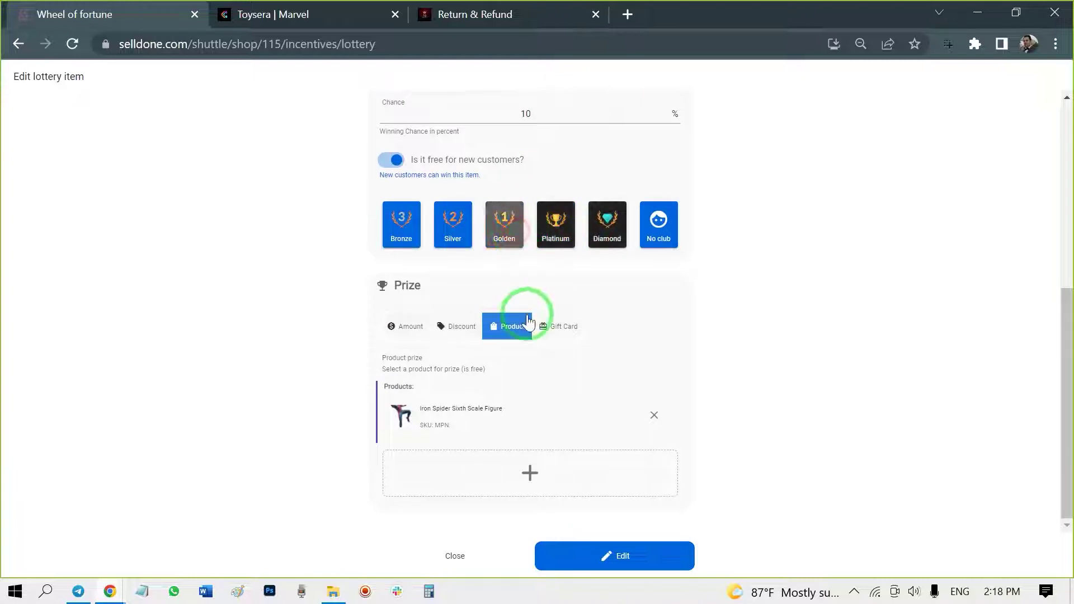
pyautogui.click(457, 326)
pyautogui.click(400, 361)
pyautogui.write('500')
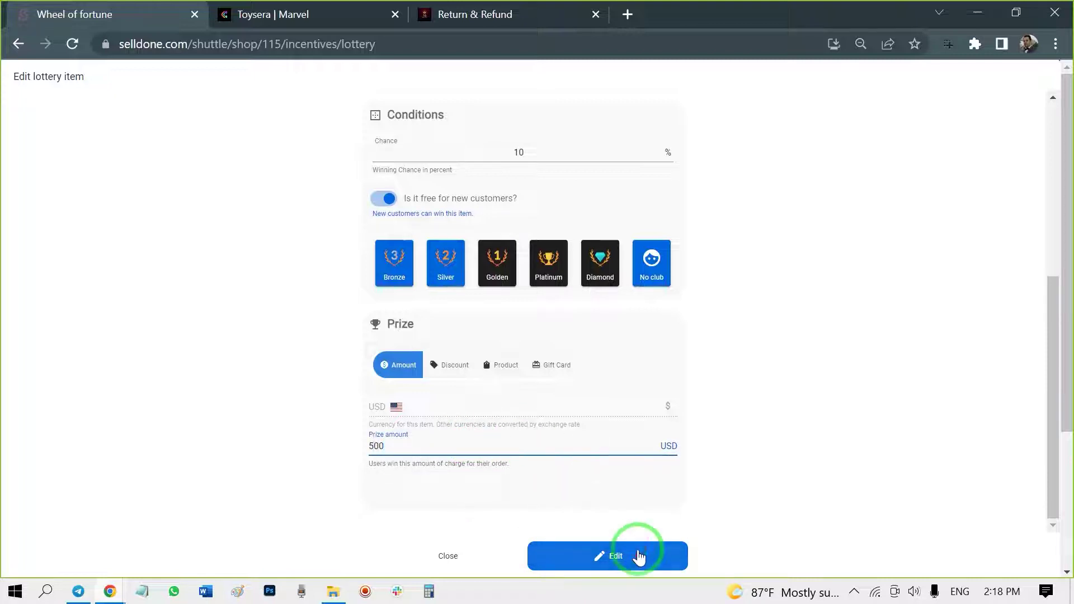
pyautogui.click(636, 556)
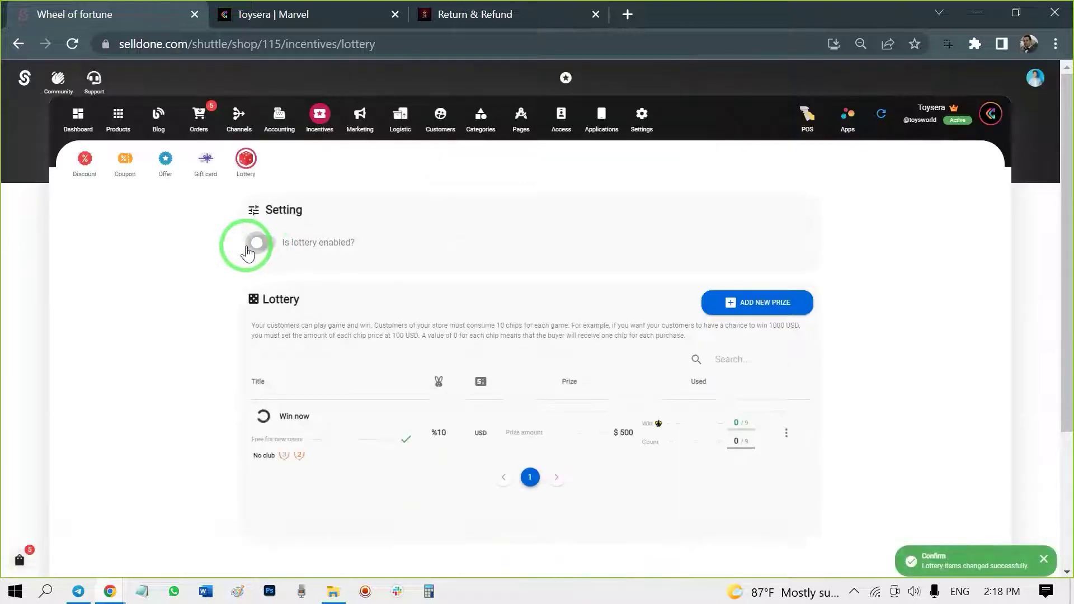
pyautogui.click(310, 18)
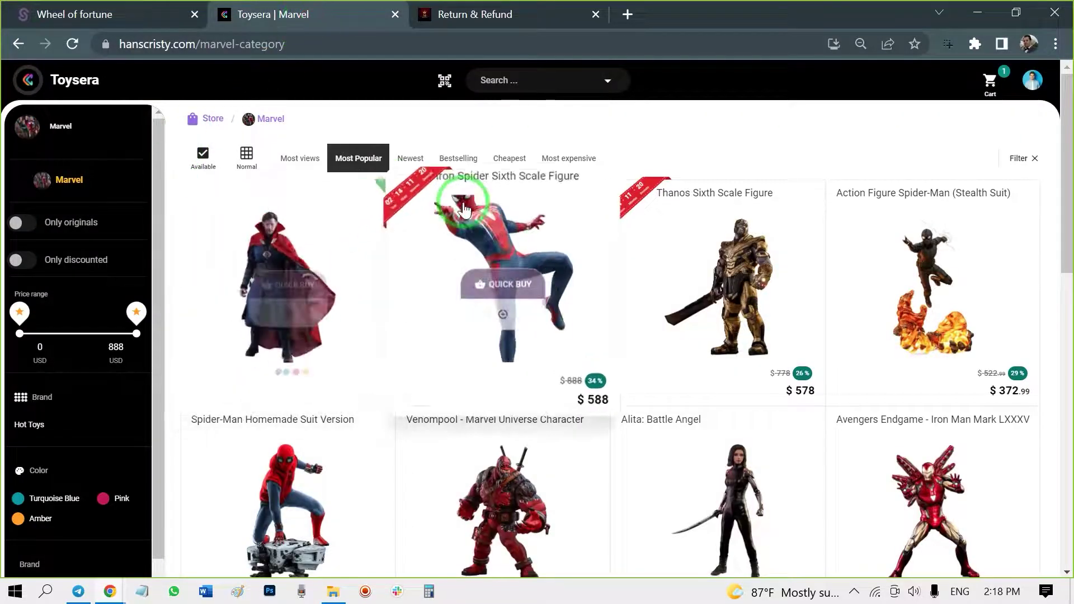
pyautogui.moveTo(290, 277)
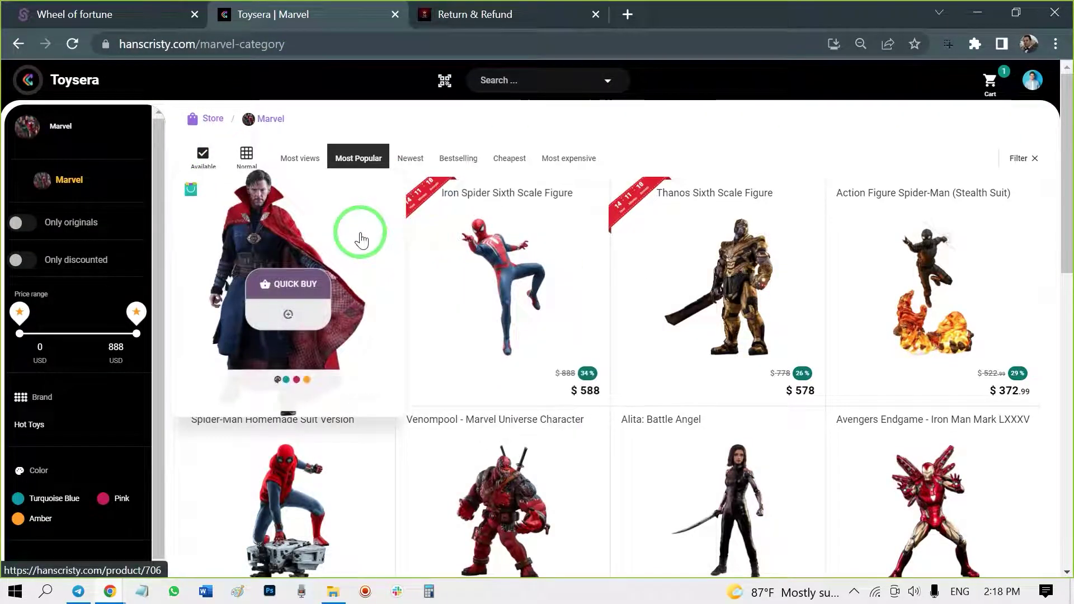
# - View Toysera's Doctor Strange Sixth Scale Figure product page ($310), then return to the lottery page
pyautogui.click(361, 240)
pyautogui.scroll(-4, 360, 243)
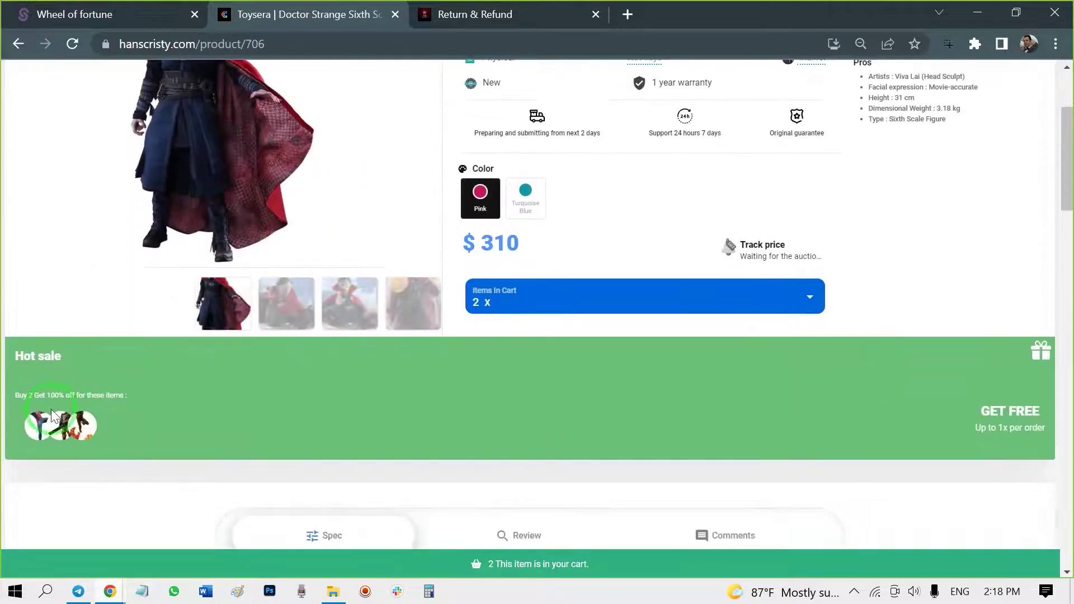
pyautogui.scroll(3, 254, 325)
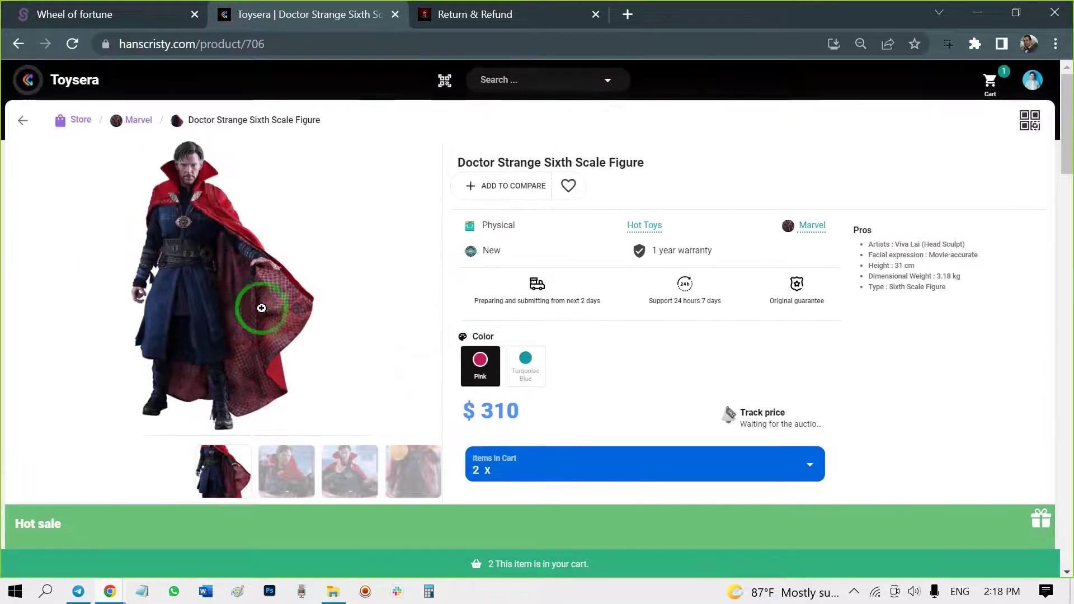
pyautogui.click(113, 18)
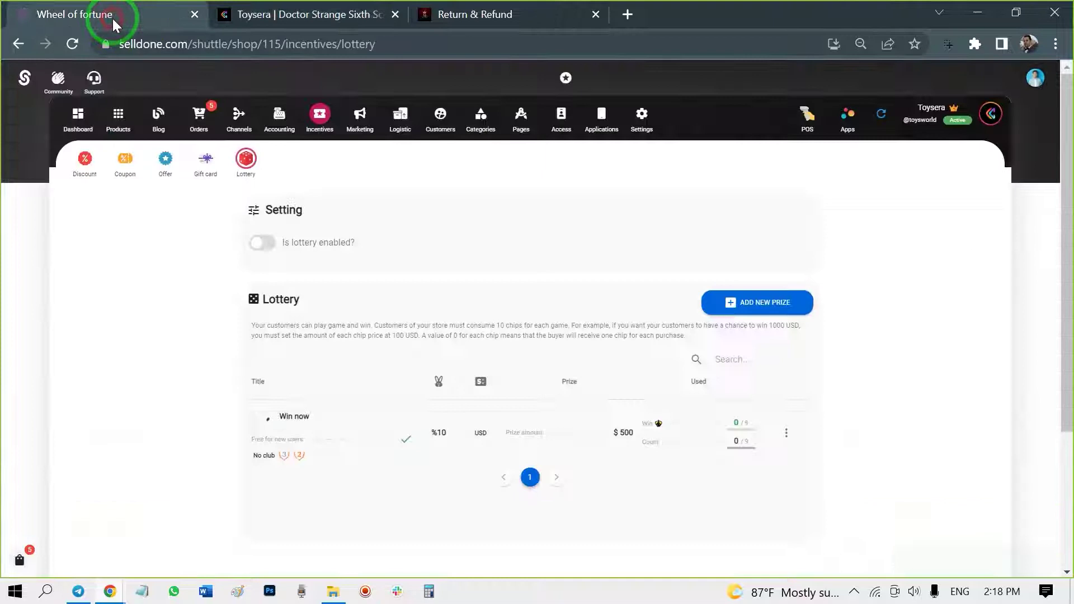
# - Browse the Customers overview report and the five-tier Club levels, then reach Community settings
pyautogui.click(135, 163)
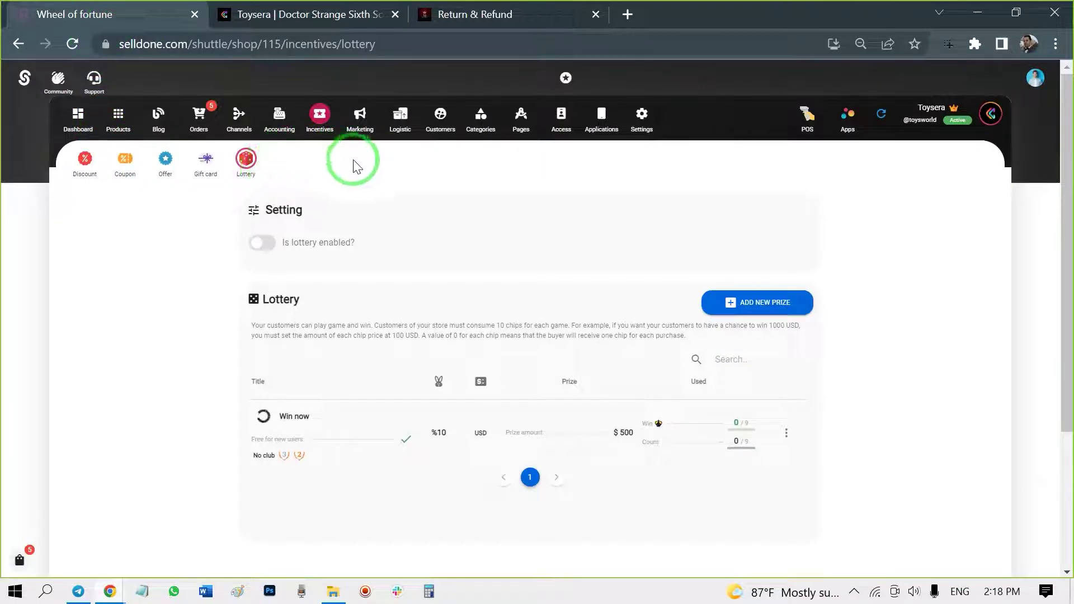
pyautogui.click(436, 116)
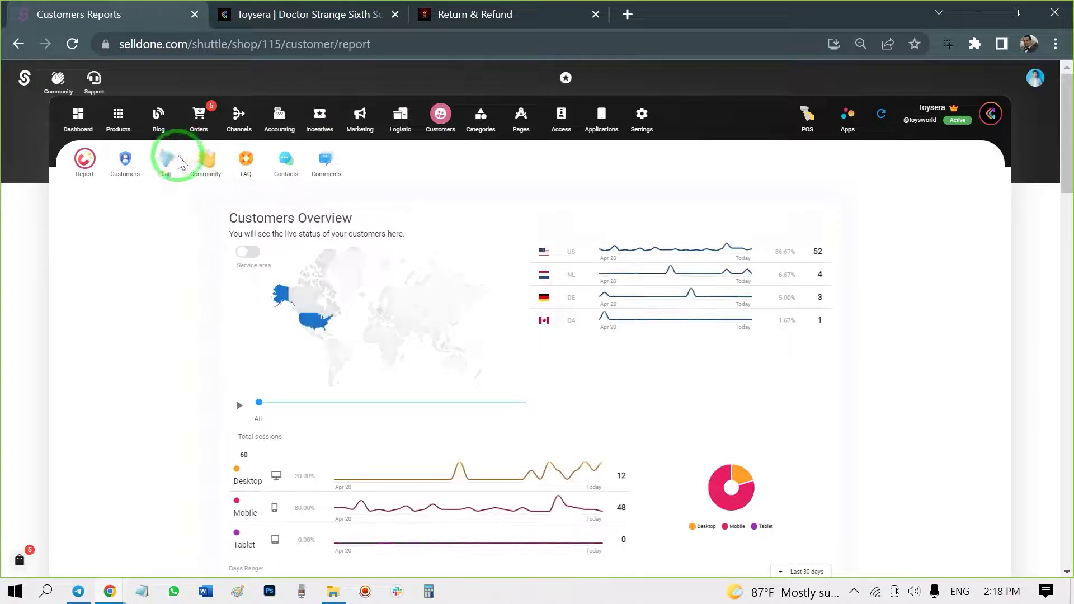
pyautogui.click(168, 163)
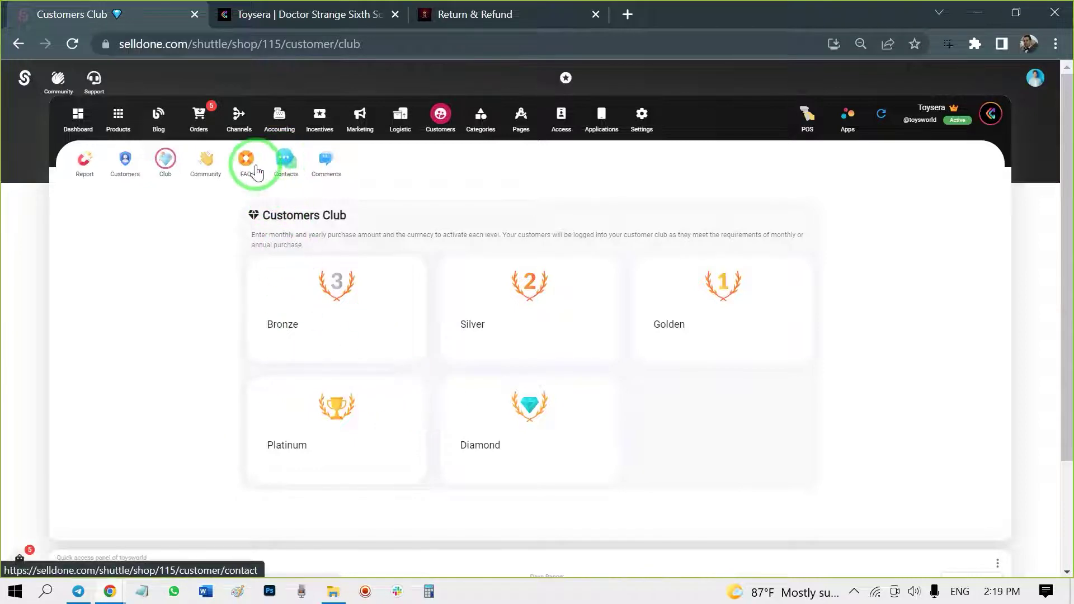
pyautogui.click(208, 162)
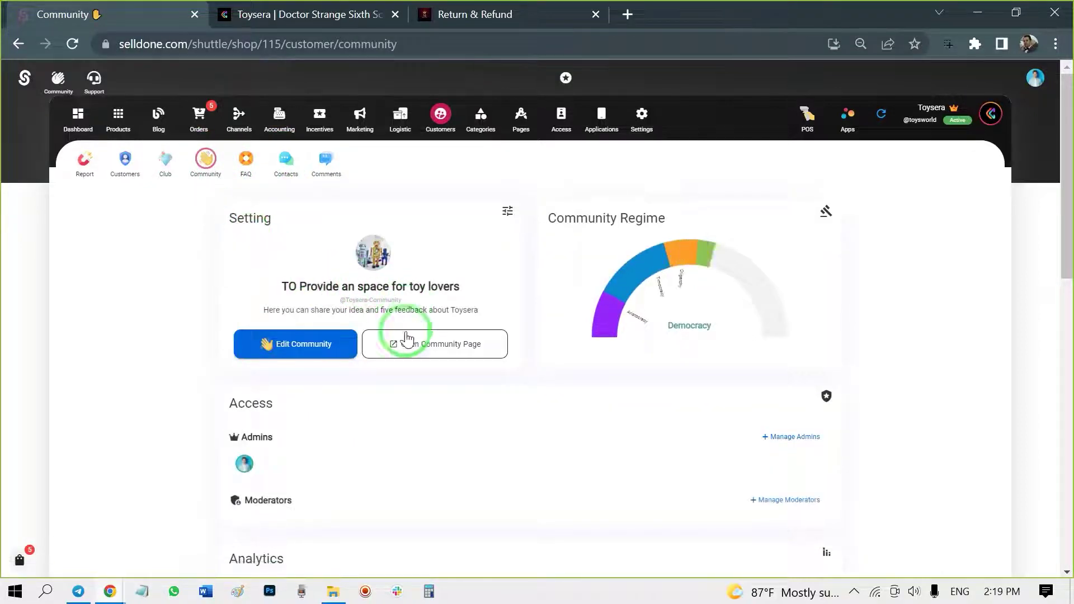
# - Open the public Toysera community page, then the Mega Store community's Return & Refund category
pyautogui.click(421, 345)
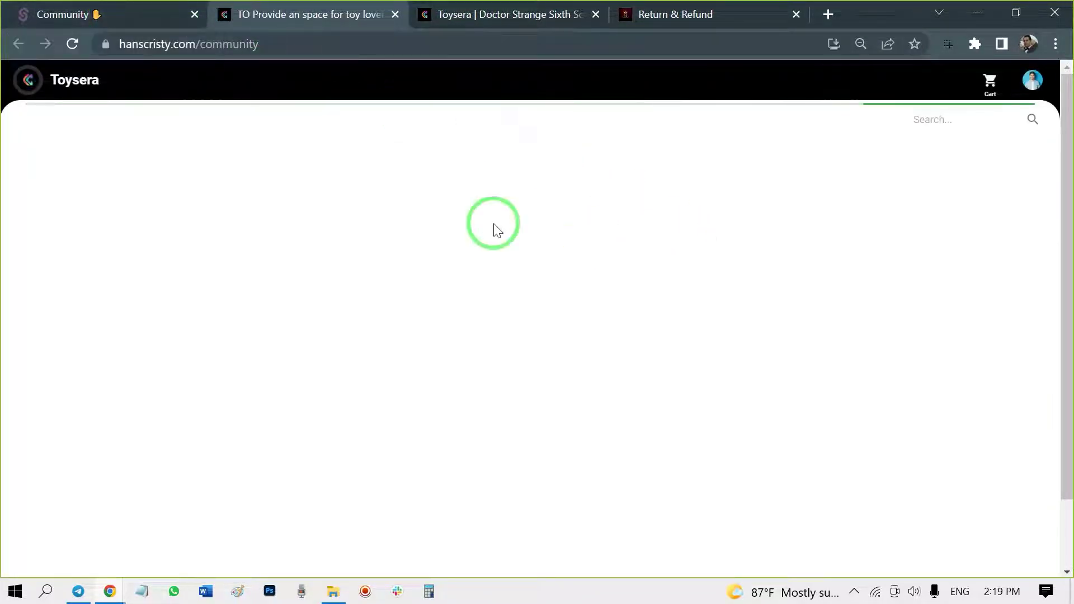
pyautogui.click(590, 338)
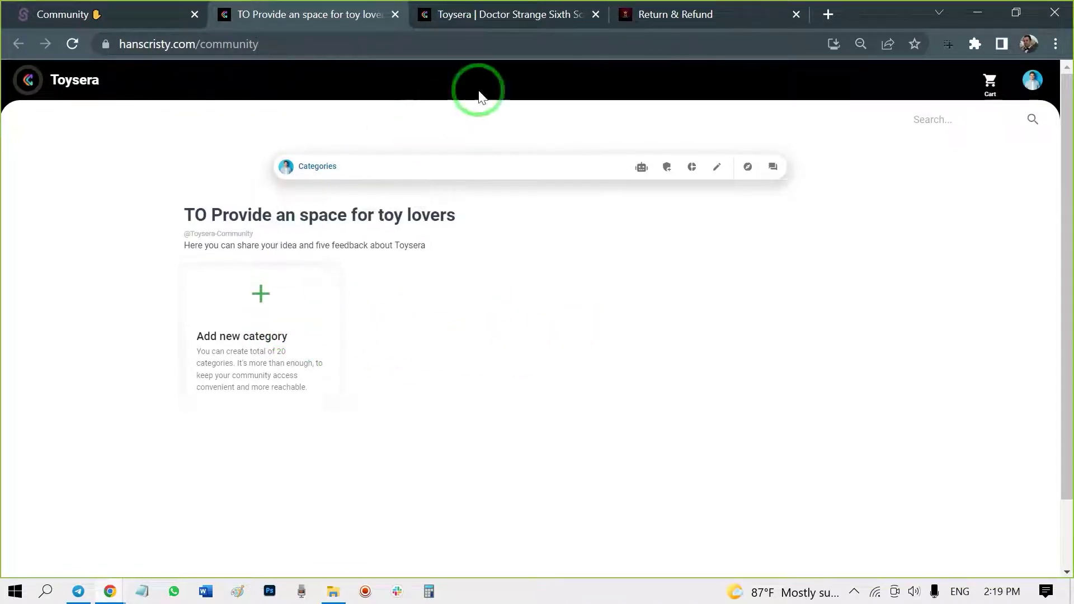
pyautogui.click(666, 13)
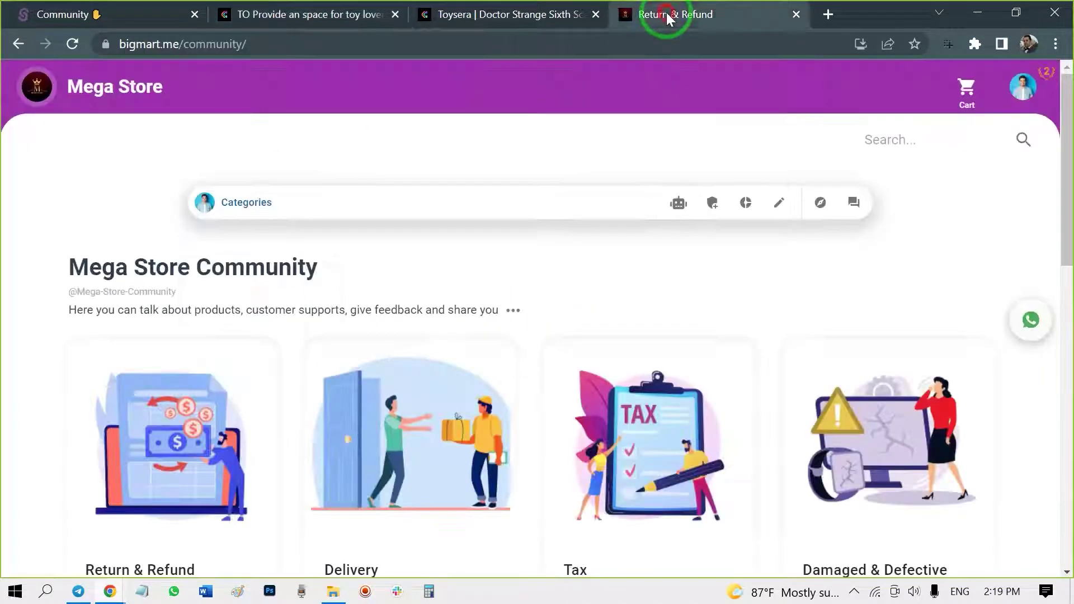
pyautogui.scroll(-2, 231, 345)
pyautogui.click(233, 350)
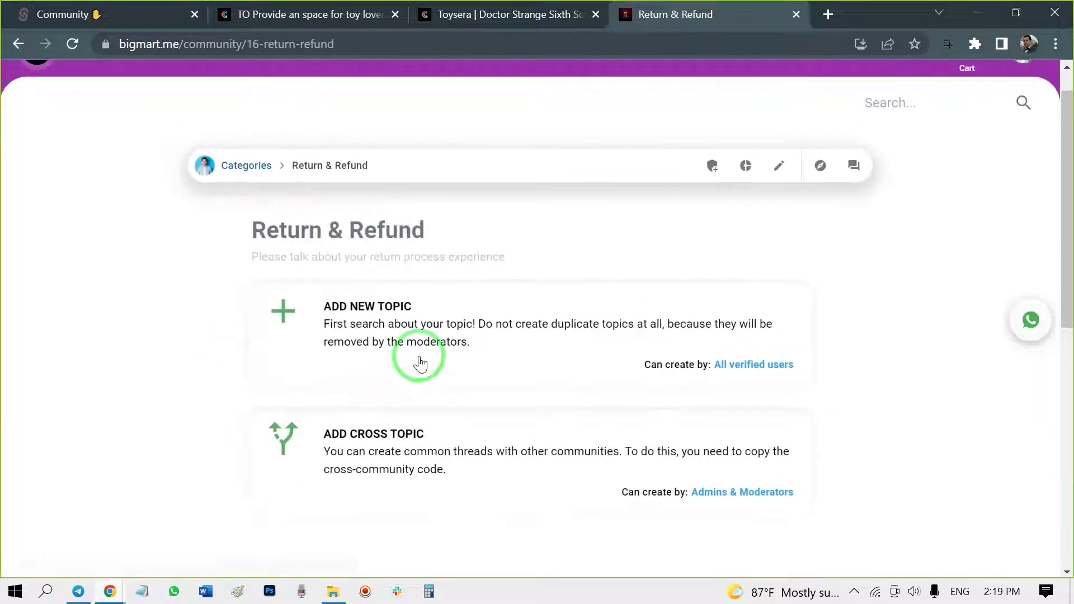
pyautogui.scroll(-2, 442, 364)
# - Read the 'How can I refund my product?' topic and its posts, then return to Community settings
pyautogui.click(456, 312)
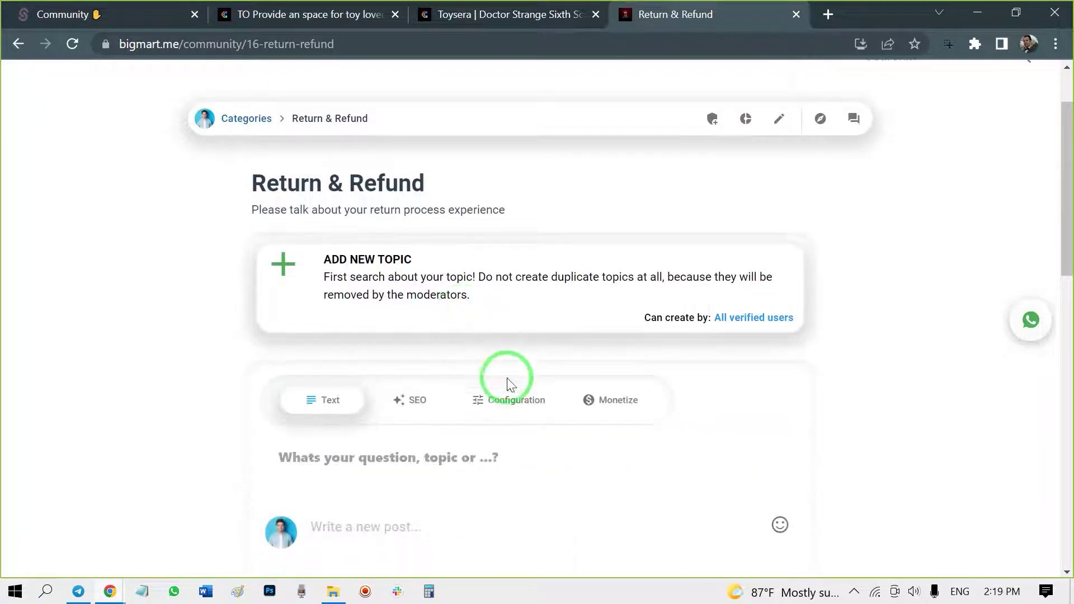
pyautogui.scroll(-3, 504, 392)
pyautogui.scroll(-3, 496, 401)
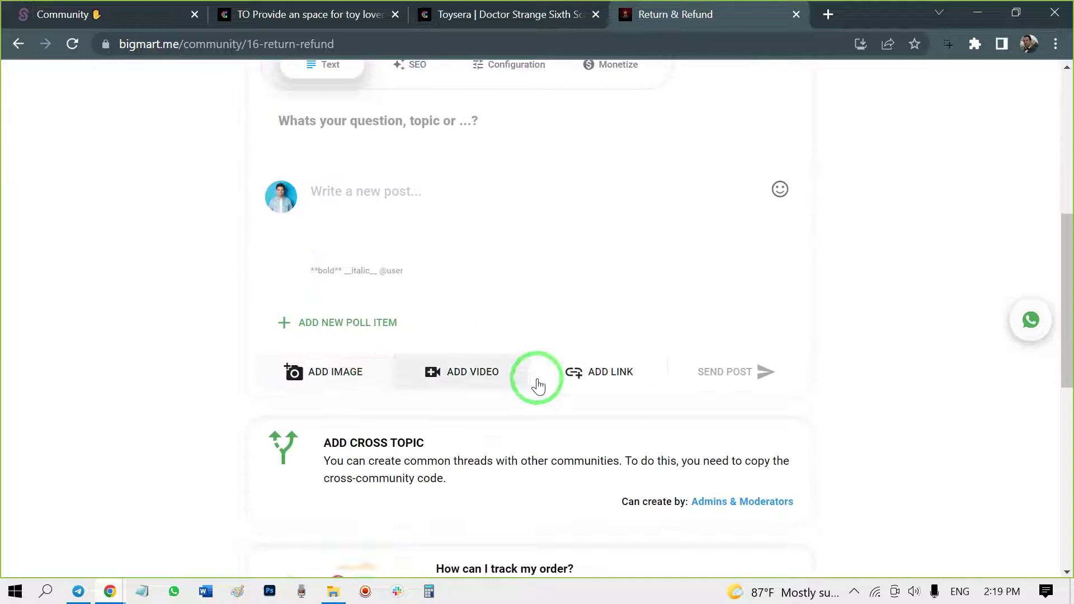
pyautogui.scroll(-2, 551, 403)
pyautogui.scroll(-5, 546, 394)
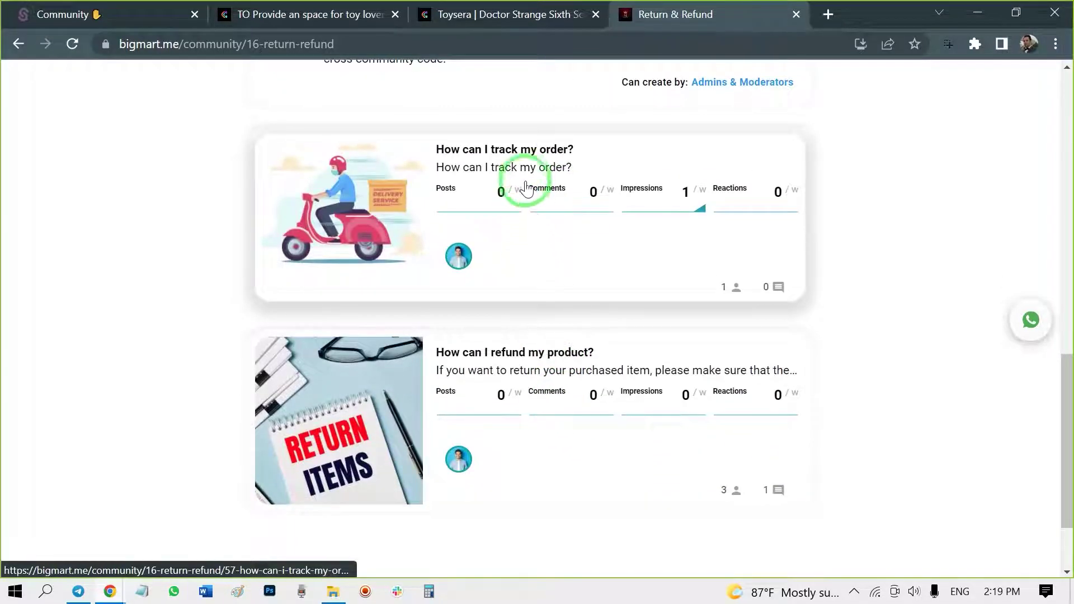
pyautogui.click(517, 354)
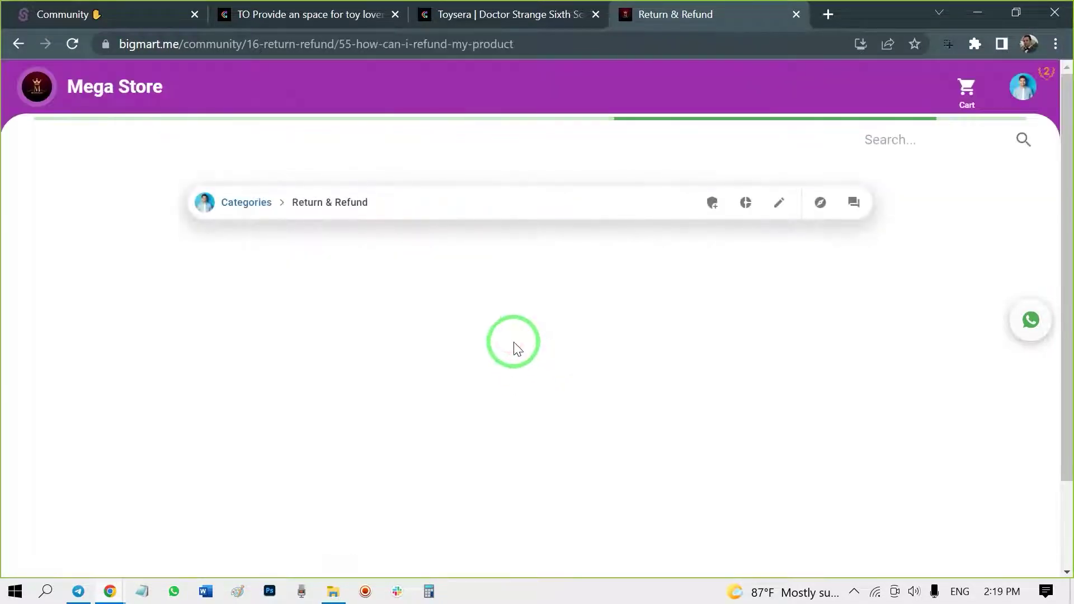
pyautogui.scroll(-4, 517, 348)
pyautogui.scroll(-2, 515, 344)
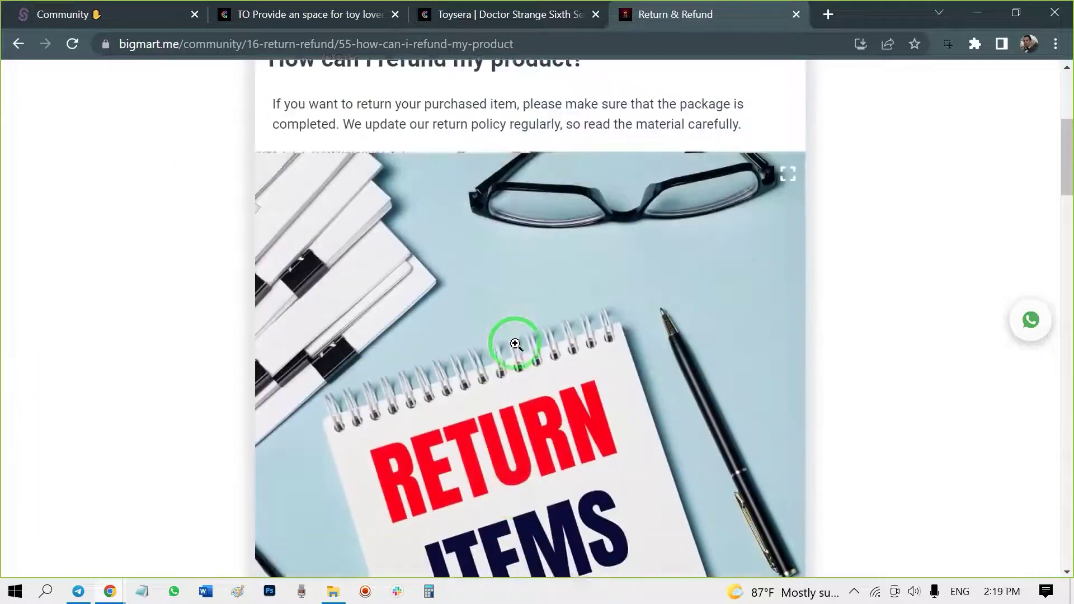
pyautogui.scroll(-5, 515, 344)
pyautogui.scroll(-5, 516, 345)
pyautogui.scroll(-5, 497, 359)
pyautogui.scroll(-2, 494, 359)
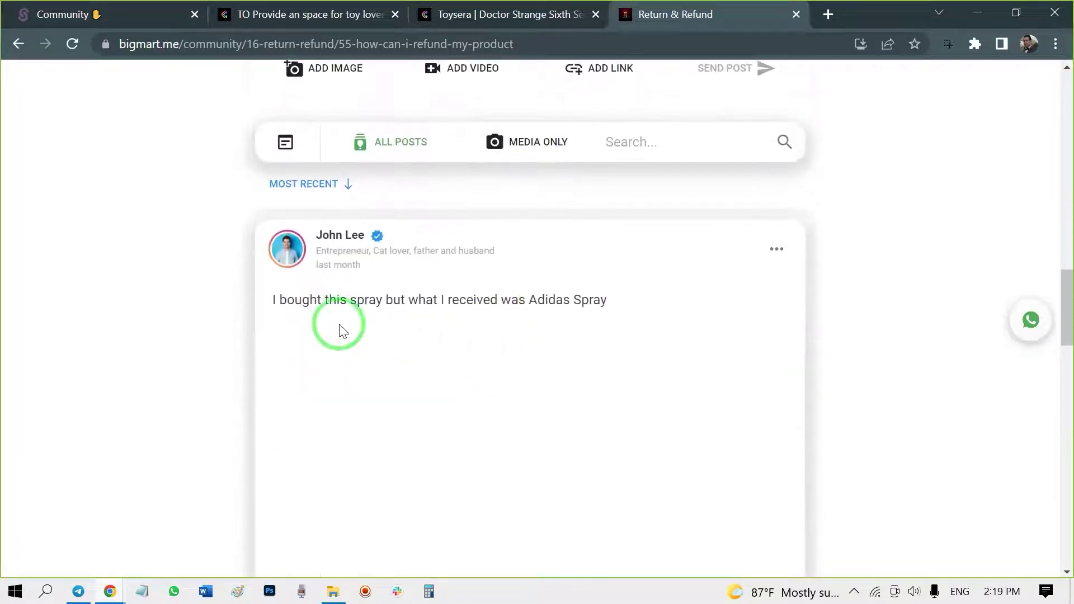
pyautogui.scroll(-5, 442, 335)
pyautogui.scroll(-4, 442, 335)
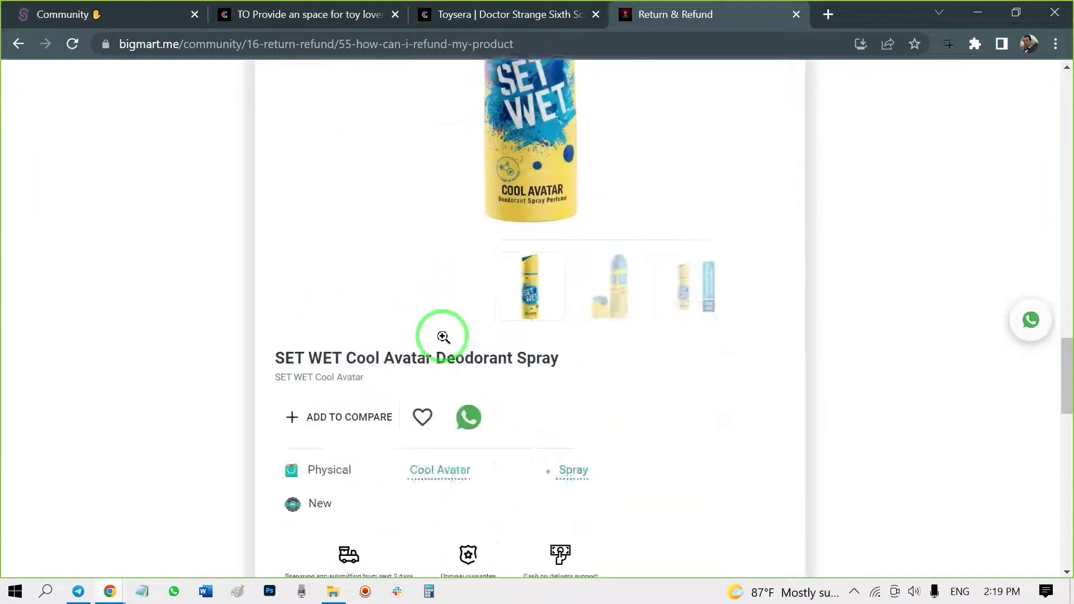
pyautogui.scroll(-2, 442, 336)
pyautogui.scroll(-4, 442, 337)
pyautogui.scroll(-4, 443, 342)
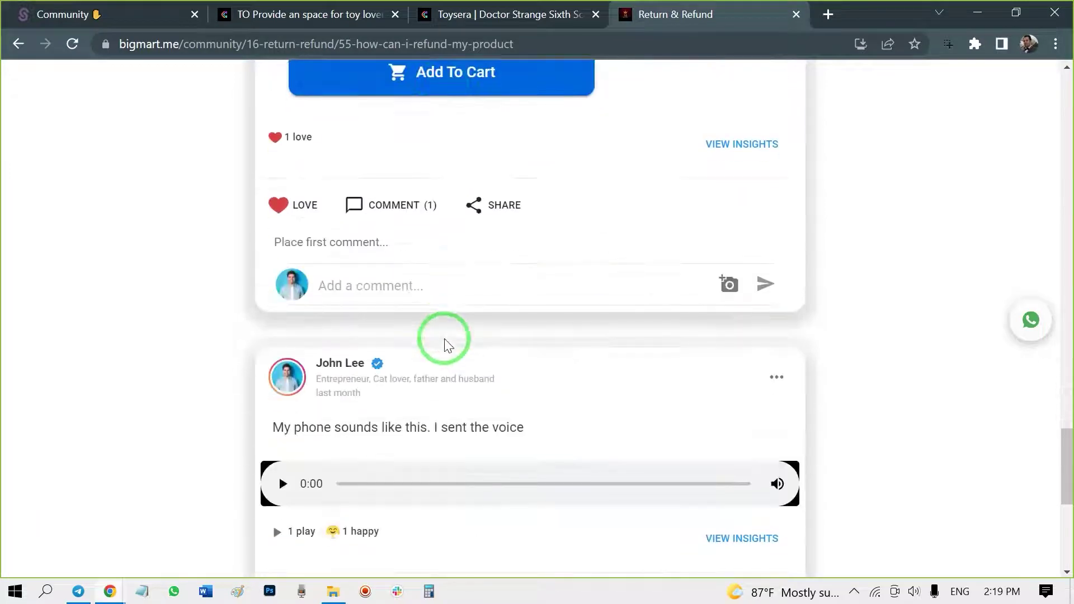
pyautogui.click(88, 11)
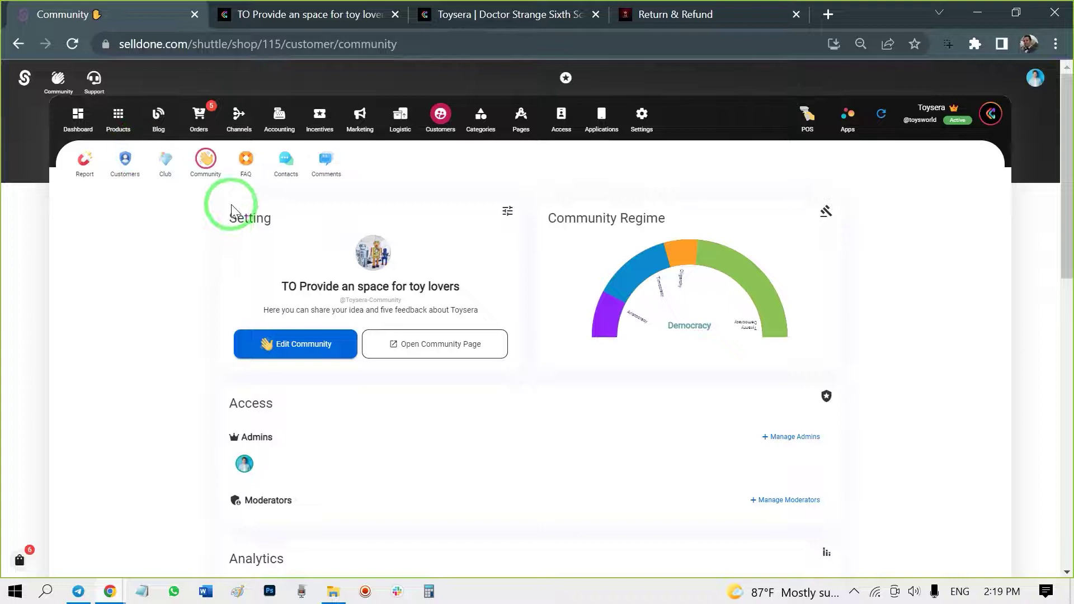
# - Review the Google and Facebook sales channel pages and their product feed links
pyautogui.click(239, 114)
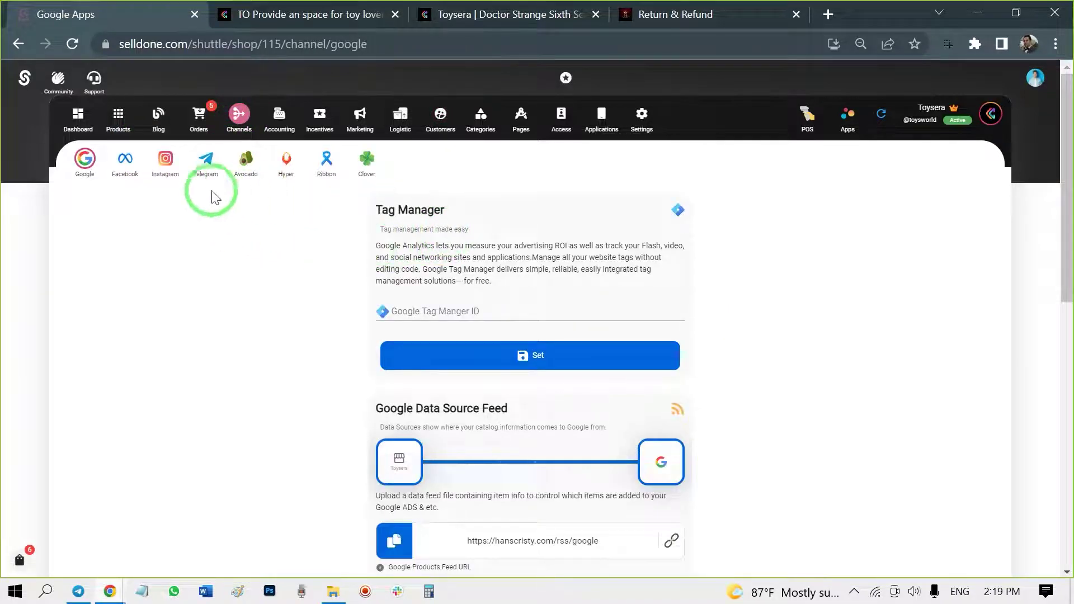
pyautogui.scroll(-3, 364, 280)
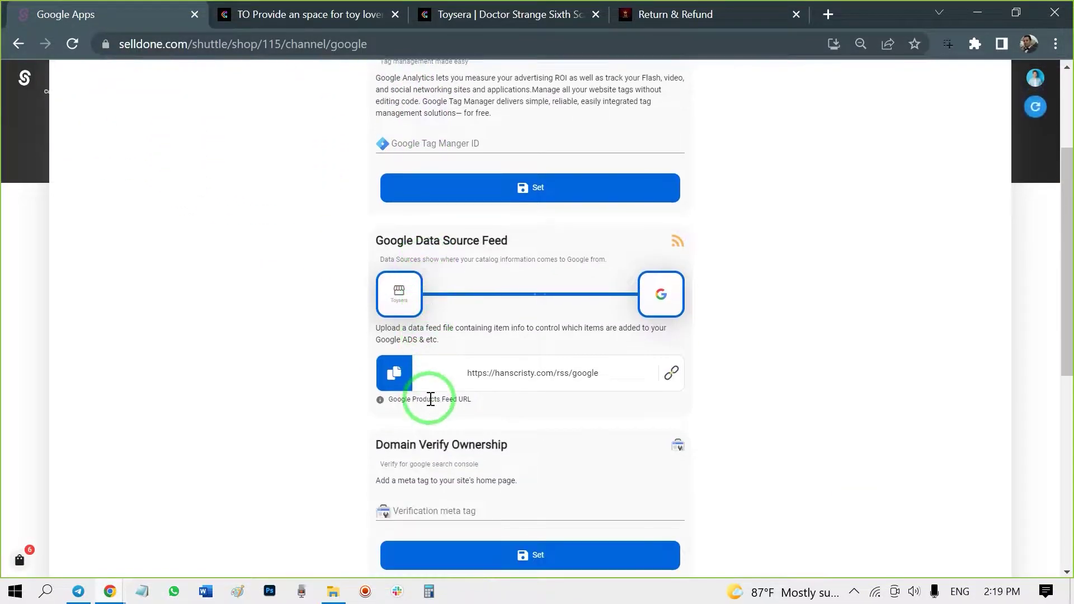
pyautogui.scroll(3, 294, 388)
pyautogui.click(130, 162)
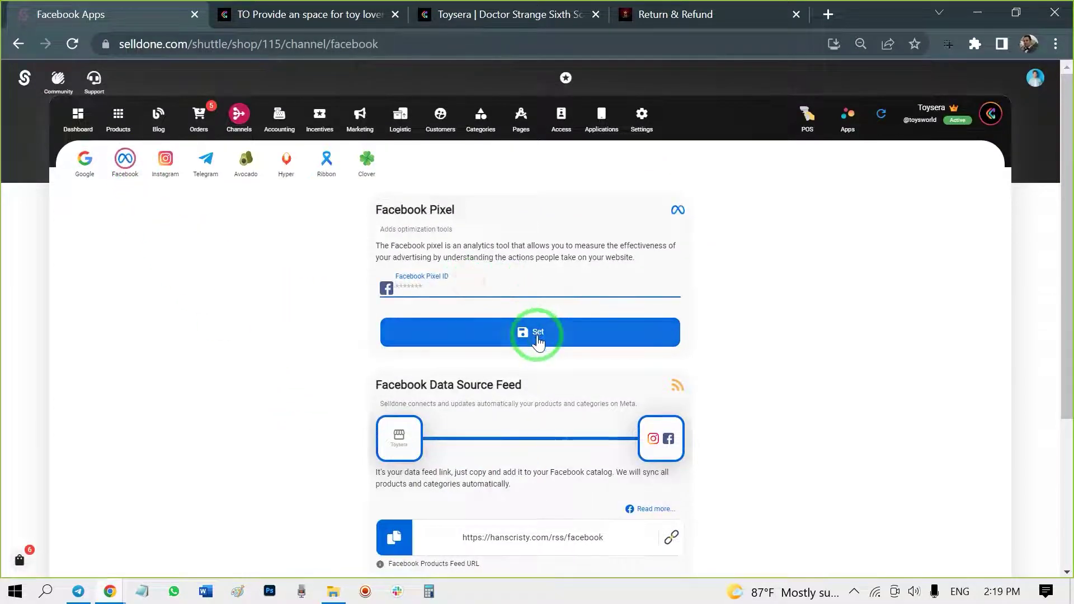
pyautogui.scroll(-2, 402, 432)
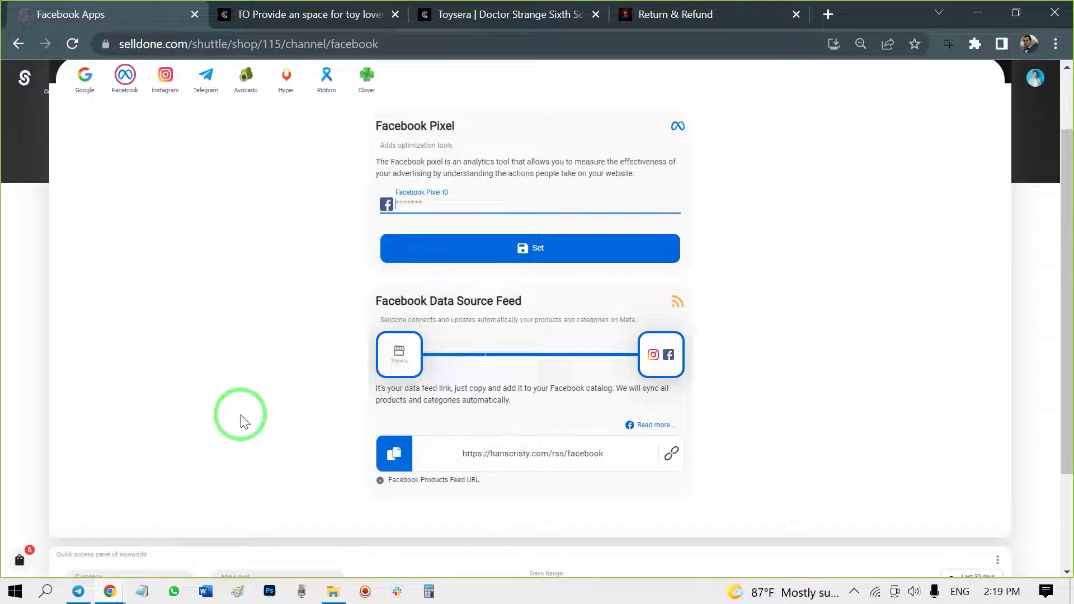
pyautogui.scroll(2, 244, 421)
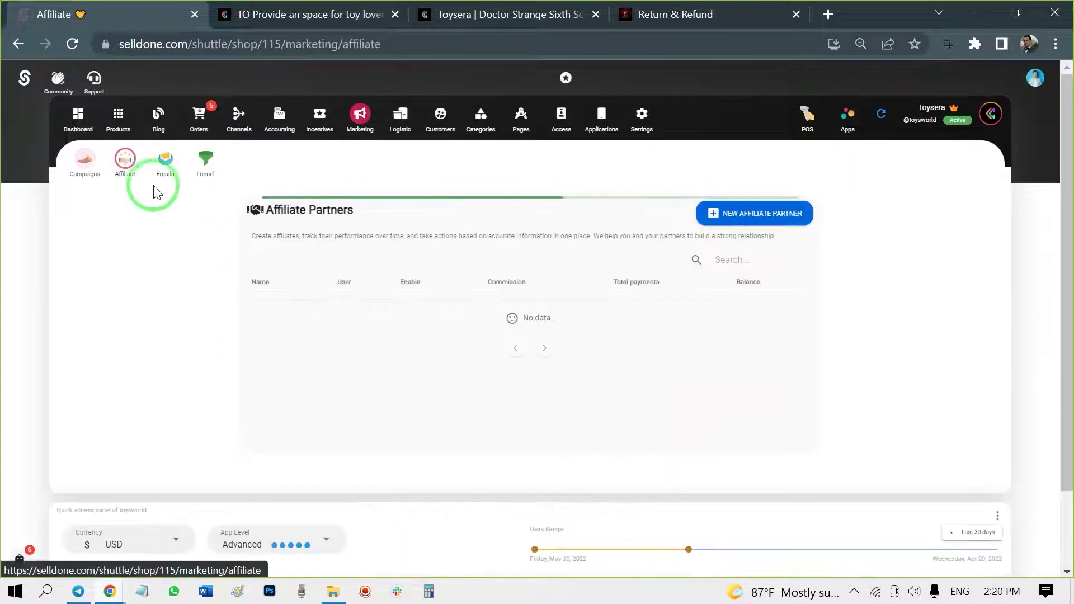
# - Look over the Add Affiliate Partner form, close it without saving, and go to Products
pyautogui.click(749, 212)
pyautogui.scroll(-5, 464, 261)
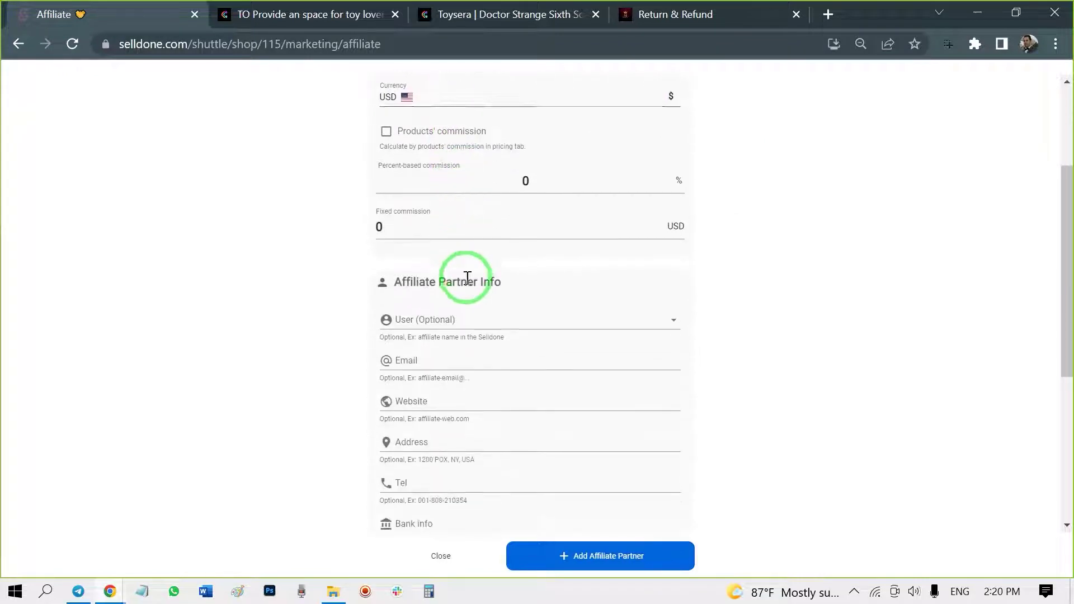
pyautogui.scroll(-2, 468, 282)
pyautogui.scroll(-2, 468, 281)
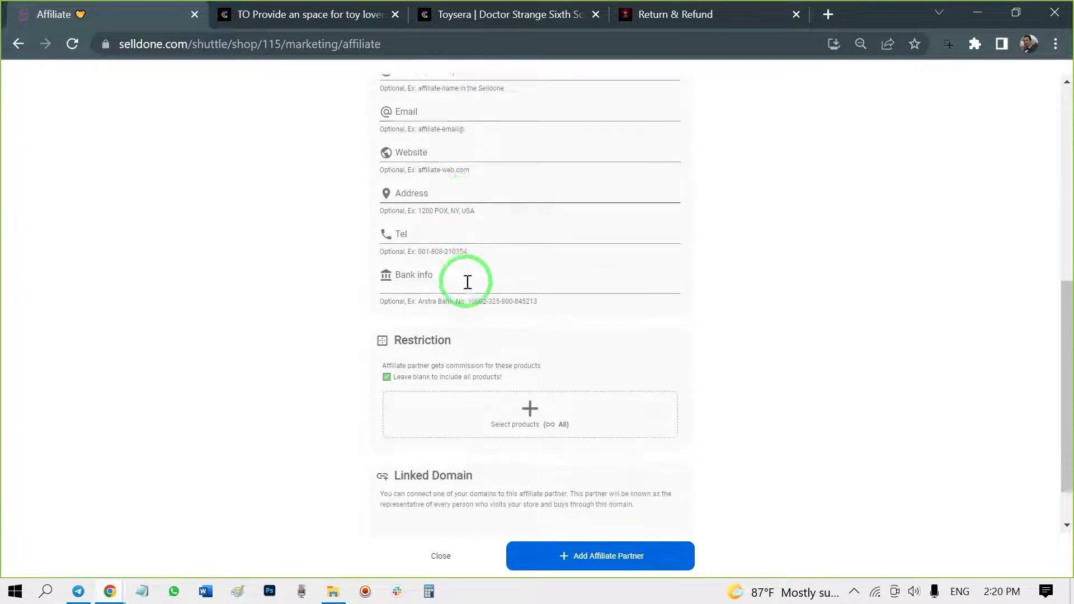
pyautogui.click(435, 560)
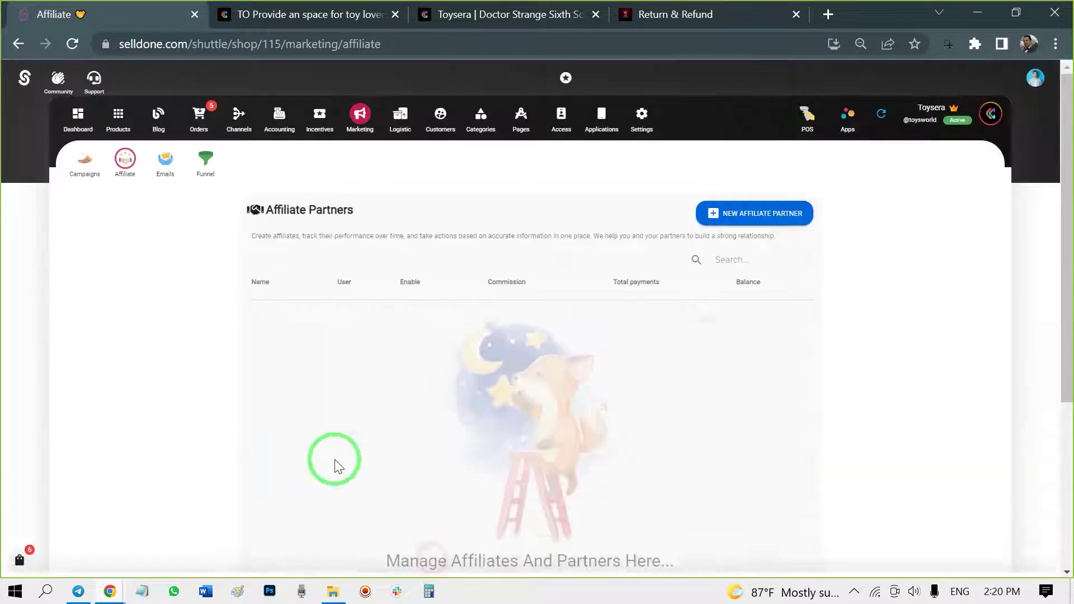
pyautogui.click(116, 115)
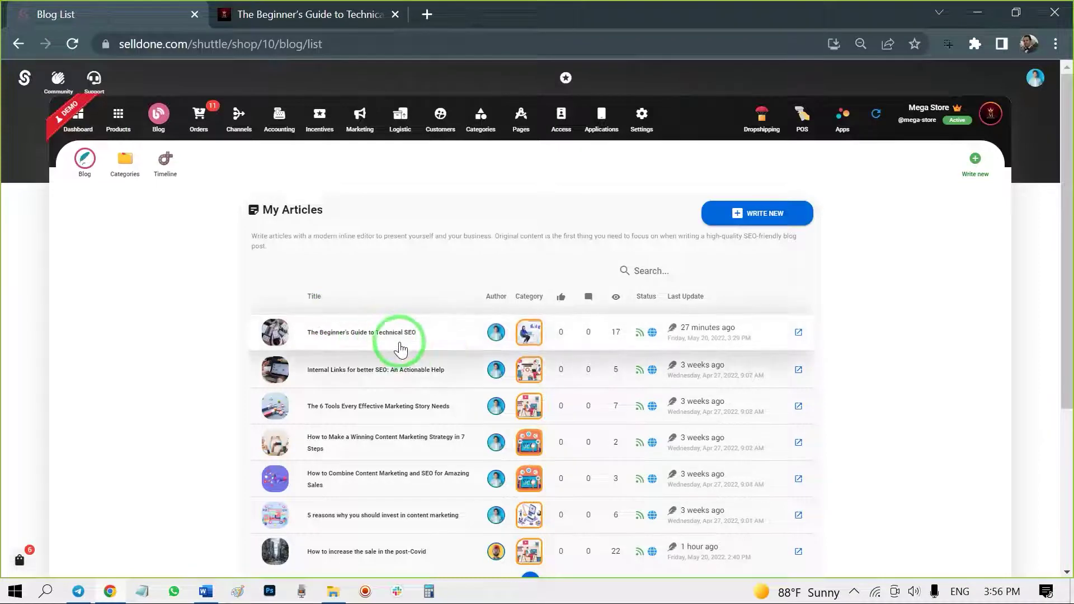
# - Look over the new blog article editor without writing anything
pyautogui.click(789, 221)
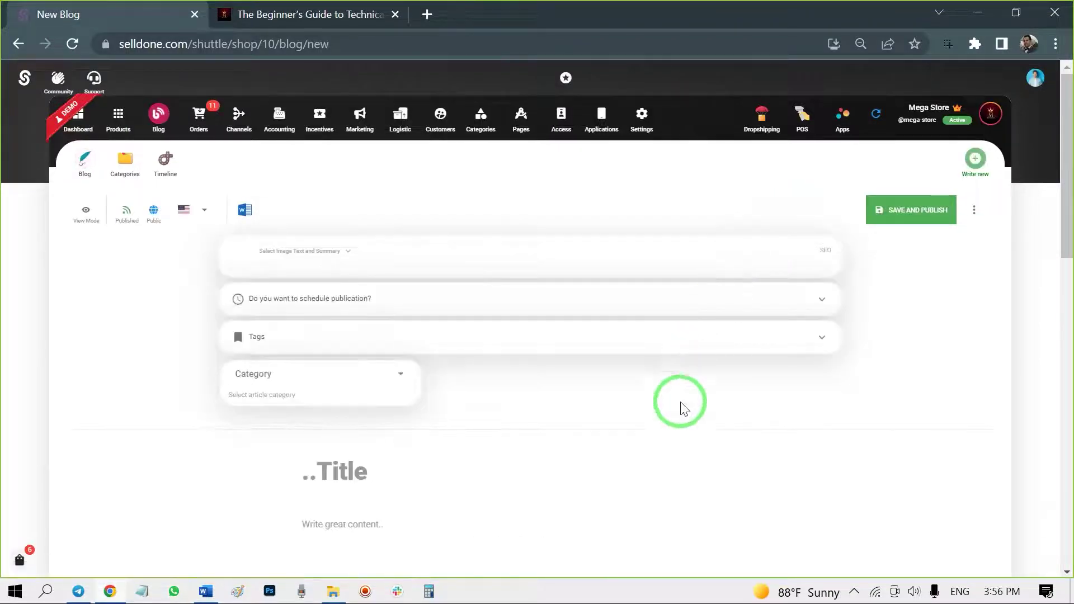
pyautogui.scroll(-3, 683, 406)
pyautogui.scroll(-3, 683, 407)
pyautogui.scroll(-1, 695, 406)
pyautogui.scroll(-3, 559, 400)
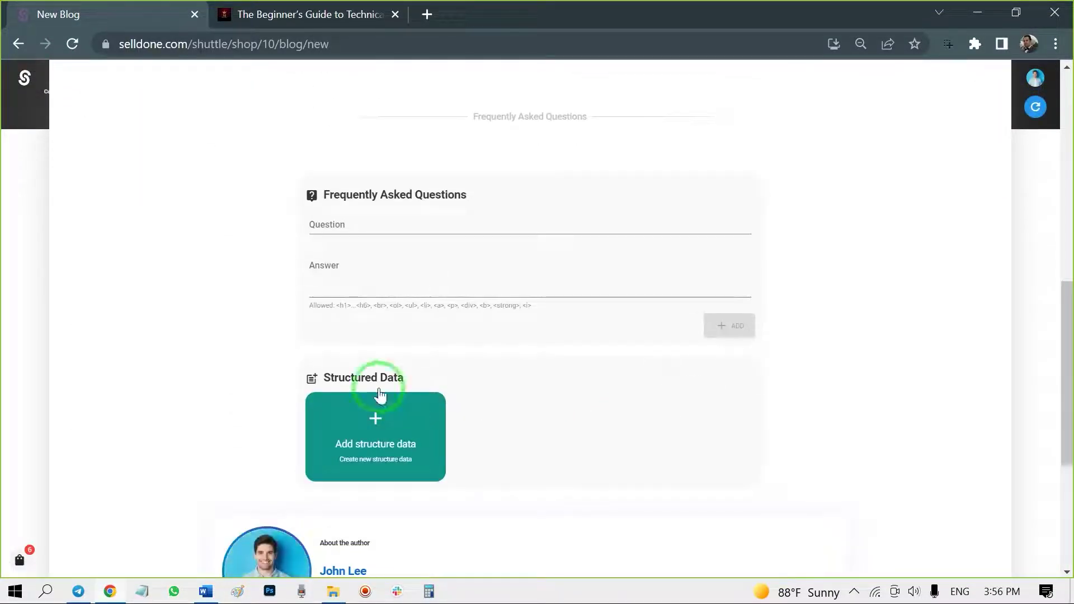
pyautogui.click(1067, 106)
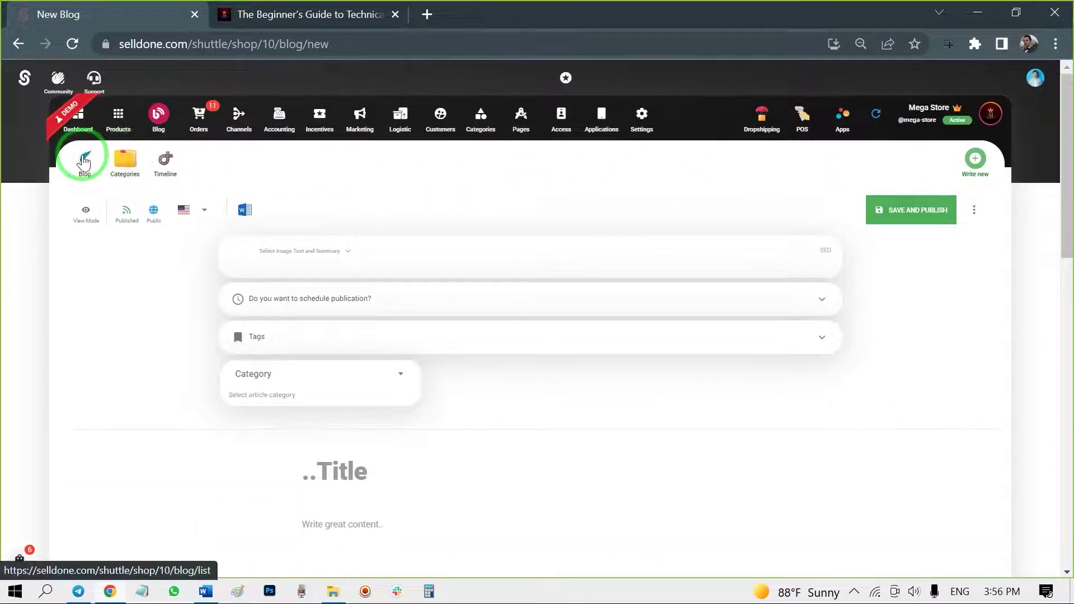
# - Open The Beginner's Guide to Technical SEO article, then view the live bigmart.me blog page
pyautogui.click(84, 161)
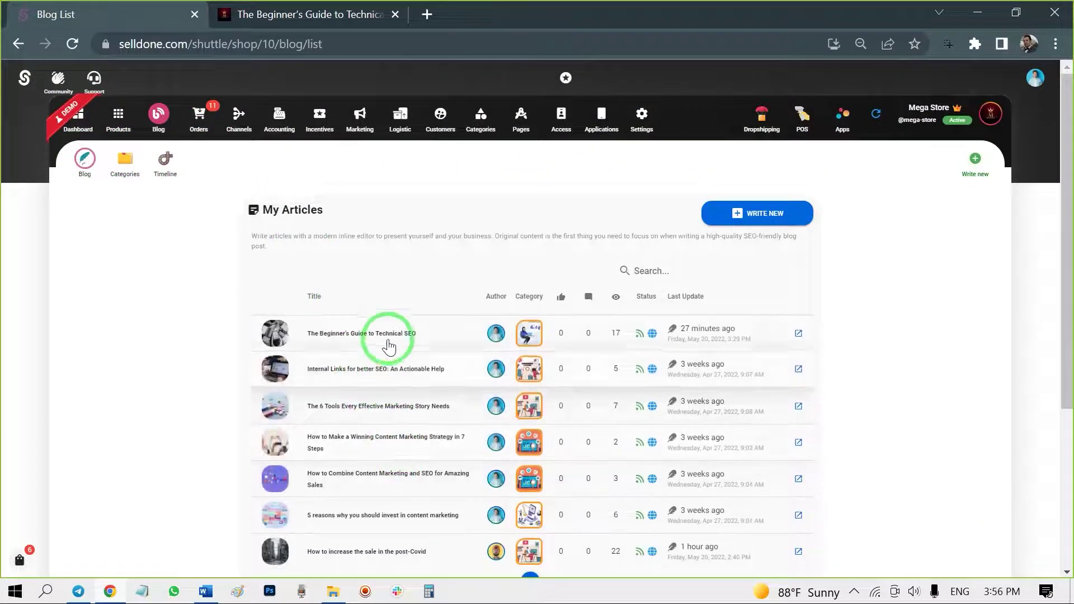
pyautogui.click(390, 335)
pyautogui.scroll(-3, 369, 352)
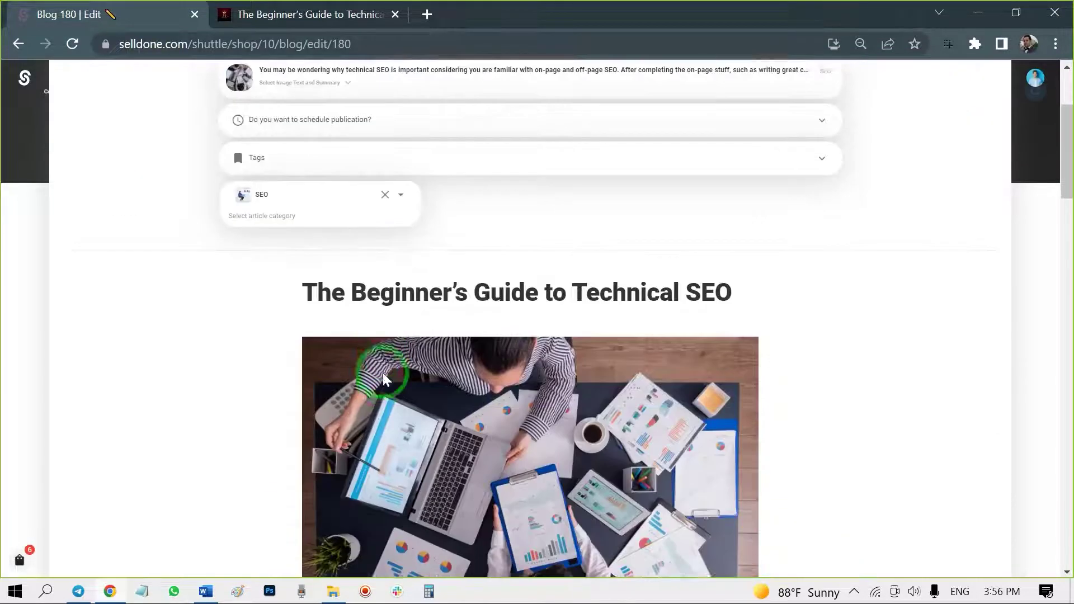
pyautogui.scroll(-3, 382, 372)
pyautogui.scroll(-2, 375, 378)
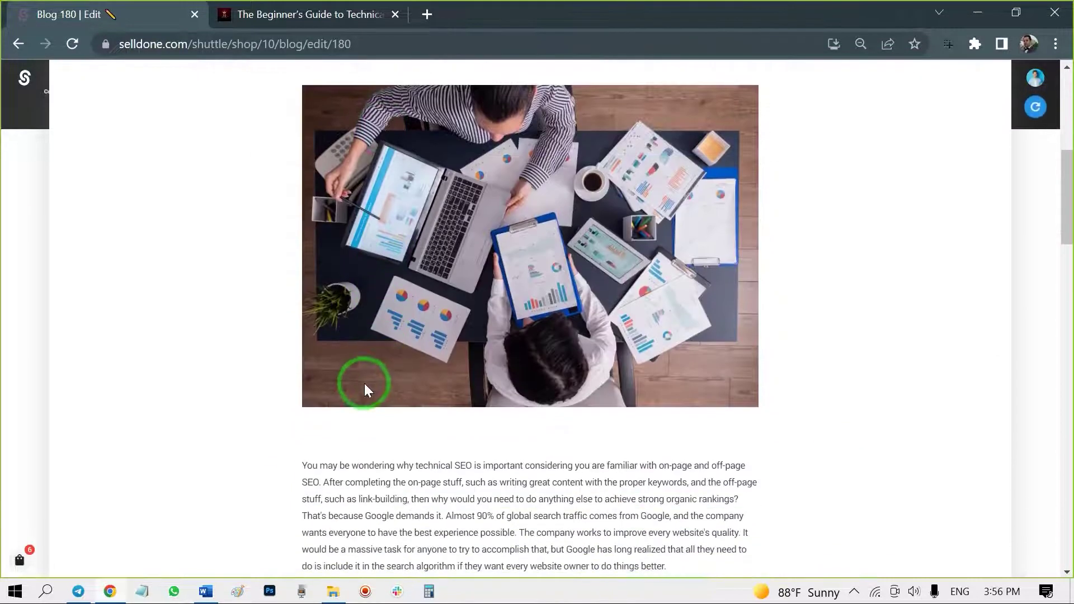
pyautogui.click(292, 22)
pyautogui.click(168, 44)
pyautogui.click(246, 74)
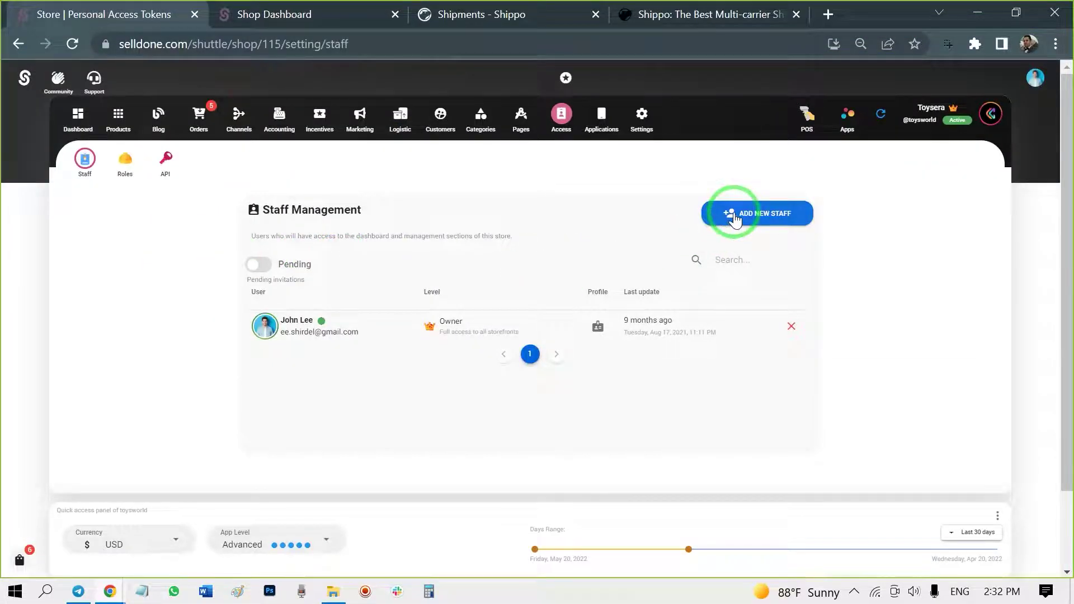
# - Invite the searched-for user as Employee-level staff and show the pending invitations
pyautogui.click(734, 216)
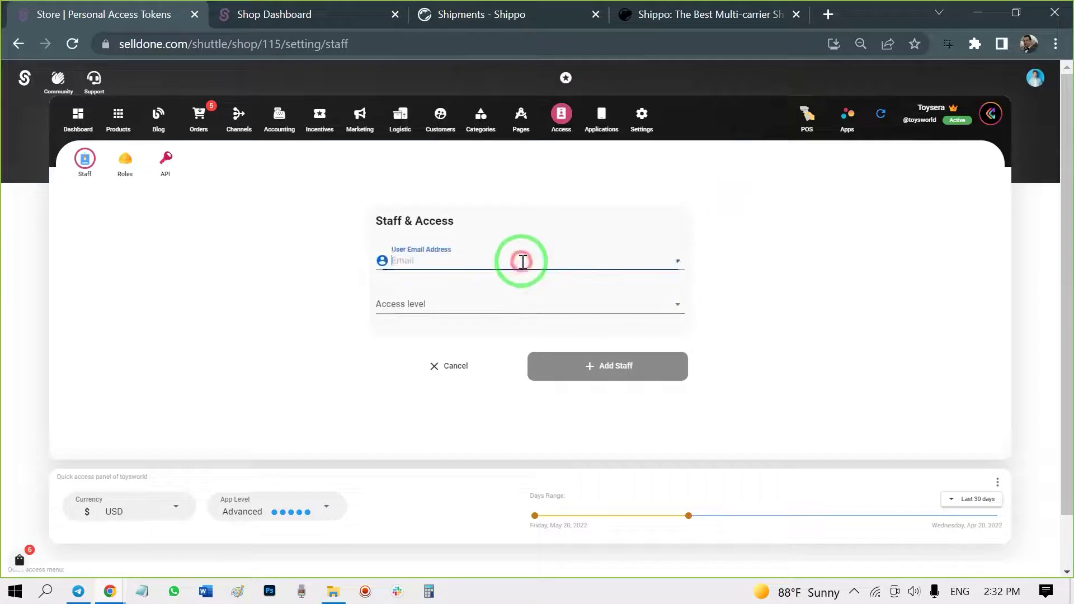
pyautogui.write('paj')
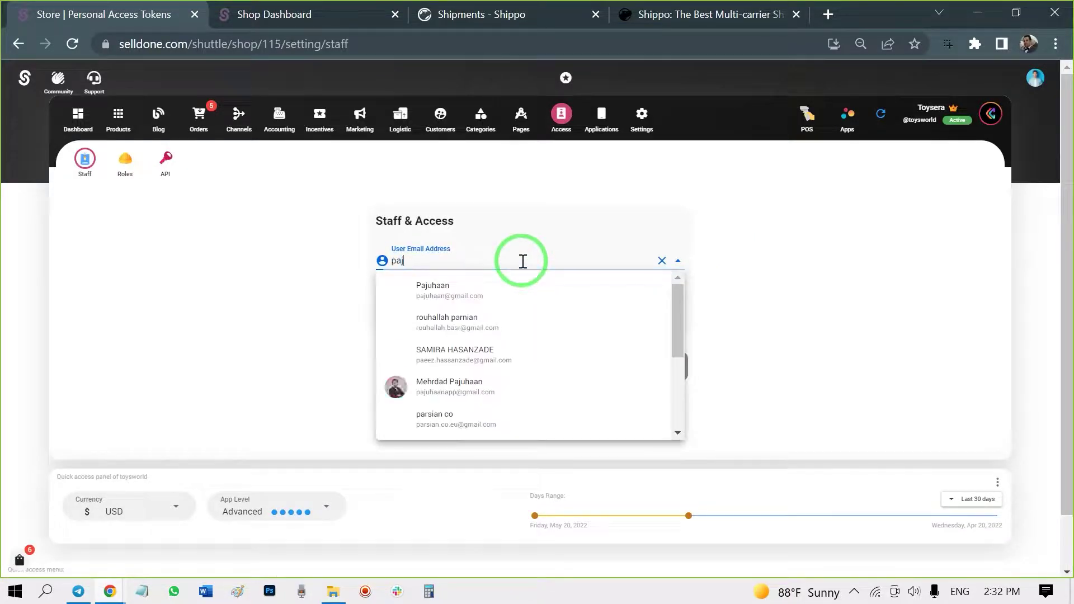
pyautogui.click(436, 288)
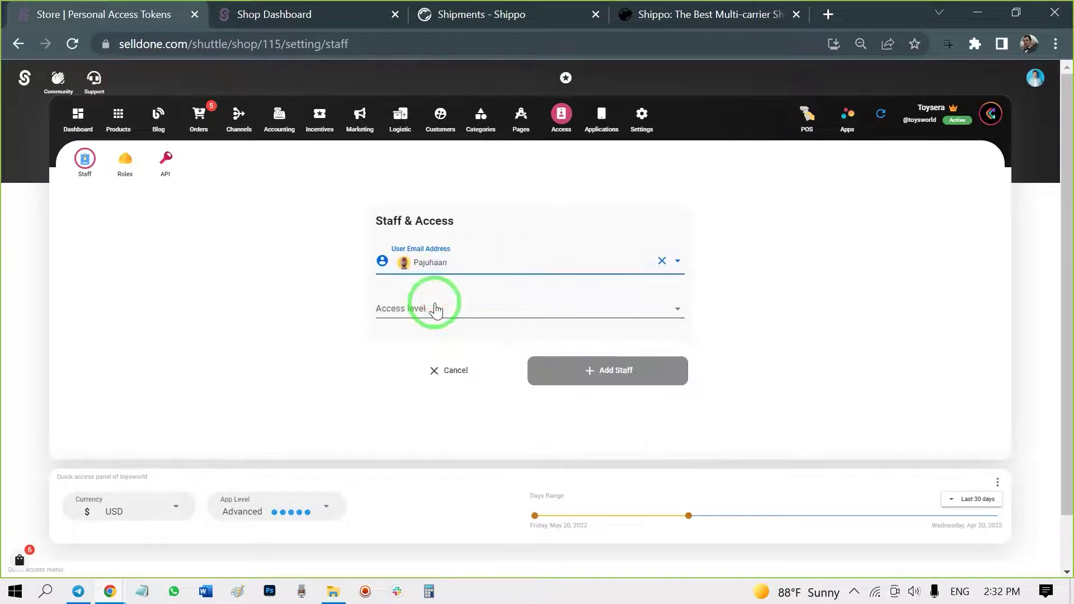
pyautogui.click(436, 310)
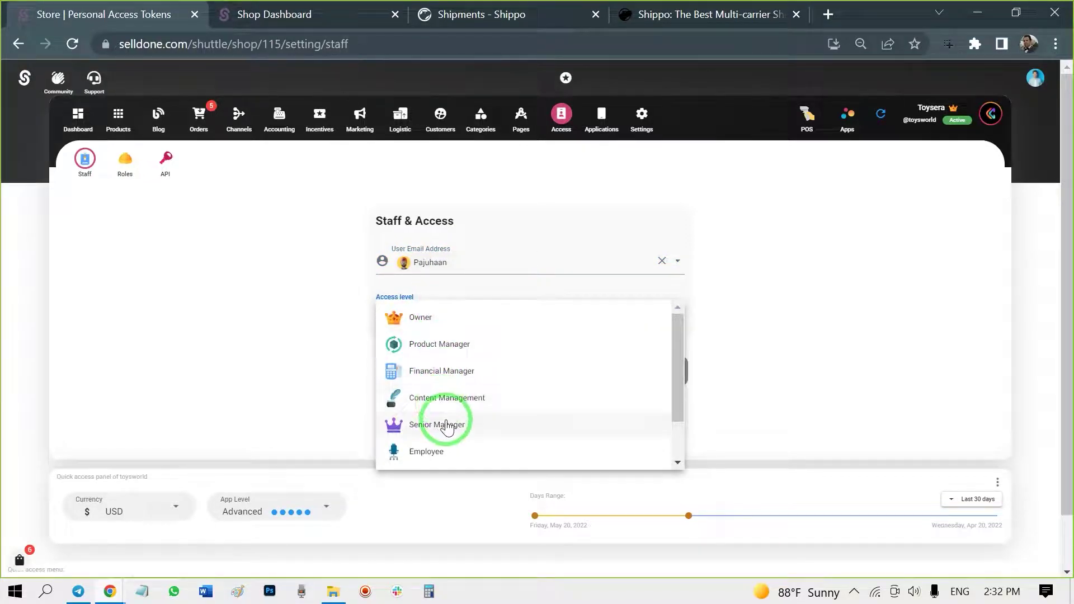
pyautogui.click(441, 454)
pyautogui.click(601, 372)
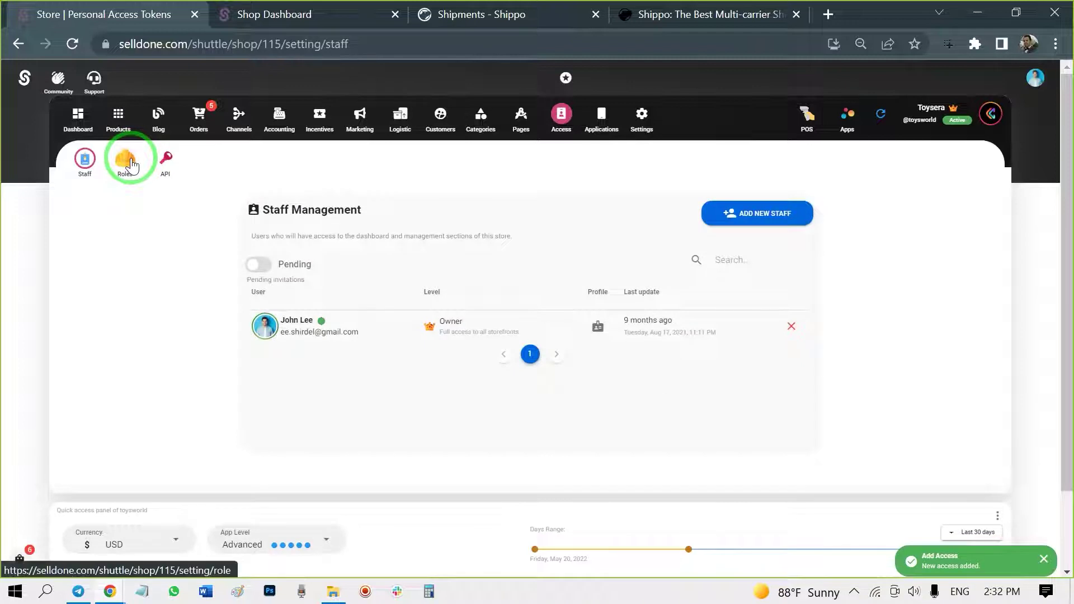
pyautogui.click(259, 264)
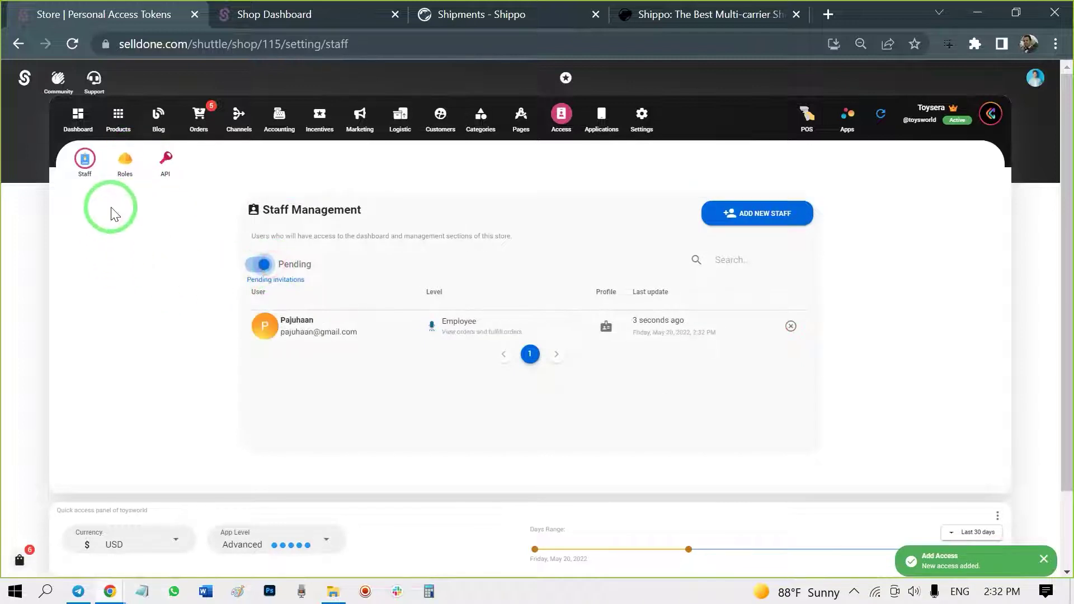
# - Start a new staff role on the Roles page, choosing the user found by searching 'a'
pyautogui.click(125, 159)
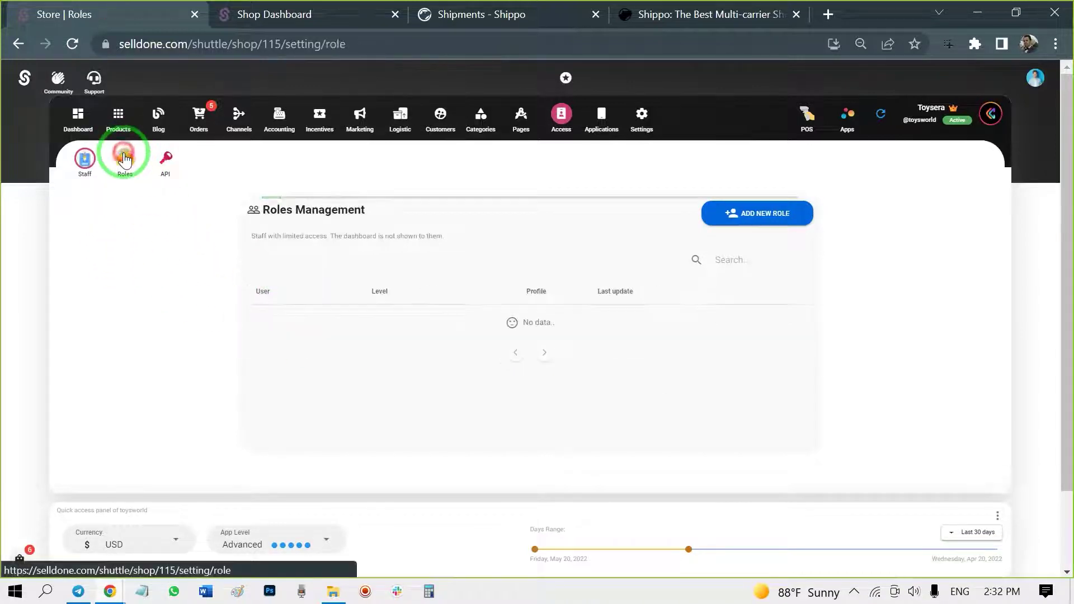
pyautogui.click(762, 213)
pyautogui.write('p')
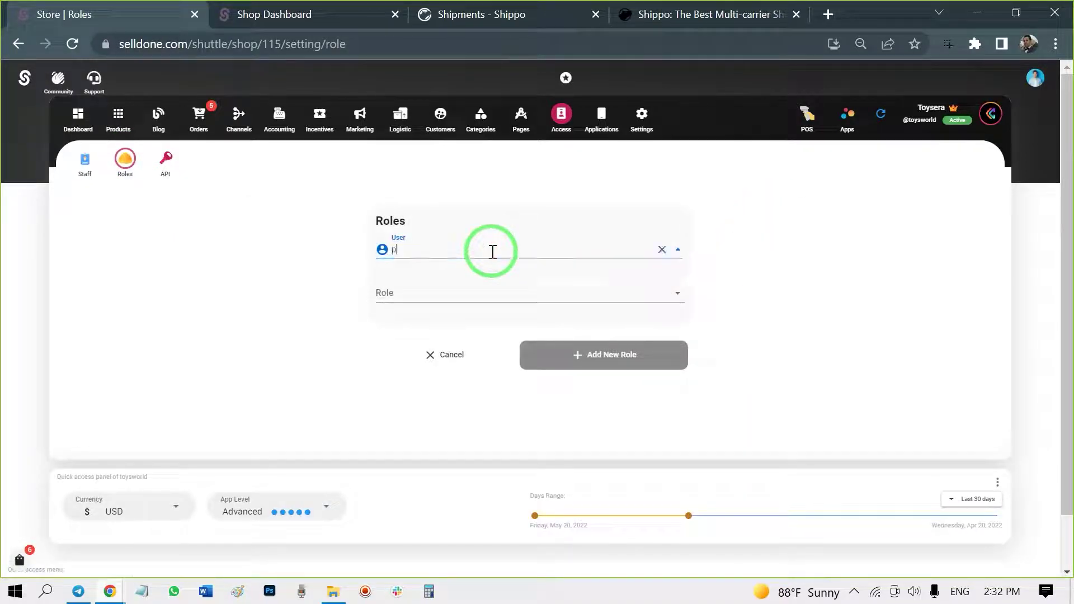
pyautogui.write('a')
pyautogui.click(502, 279)
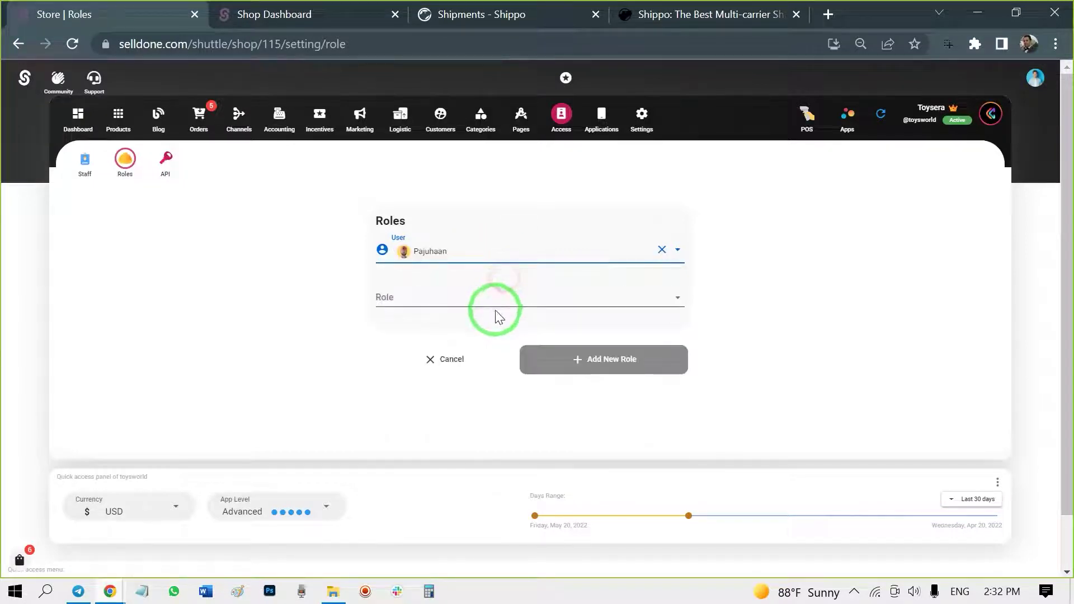
pyautogui.click(499, 317)
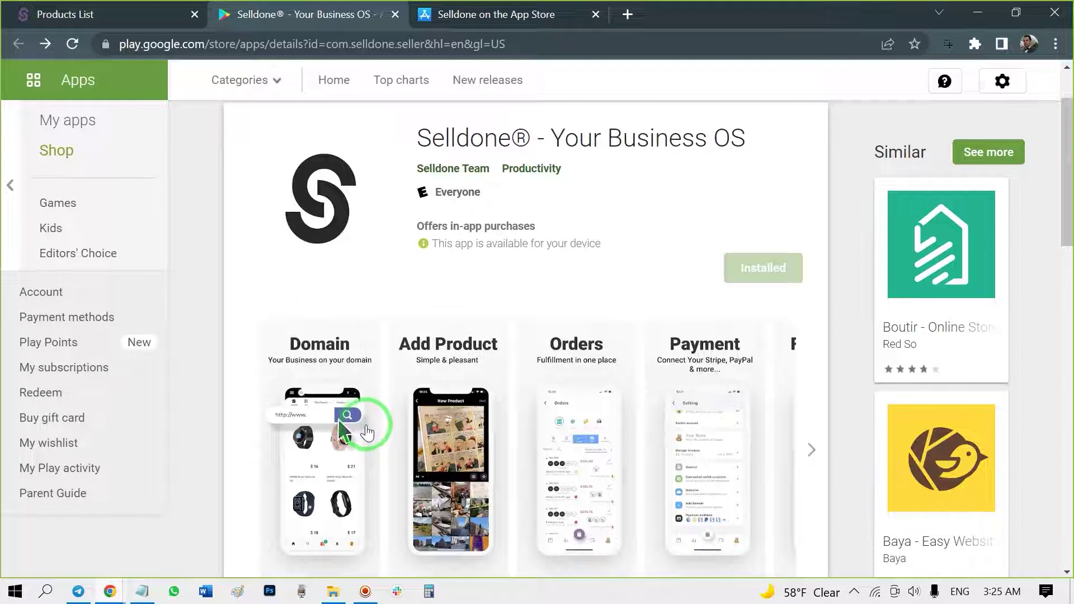
# - Page through Selldone's Google Play screenshots to the Manage, Delivery and Domain cards
pyautogui.click(812, 450)
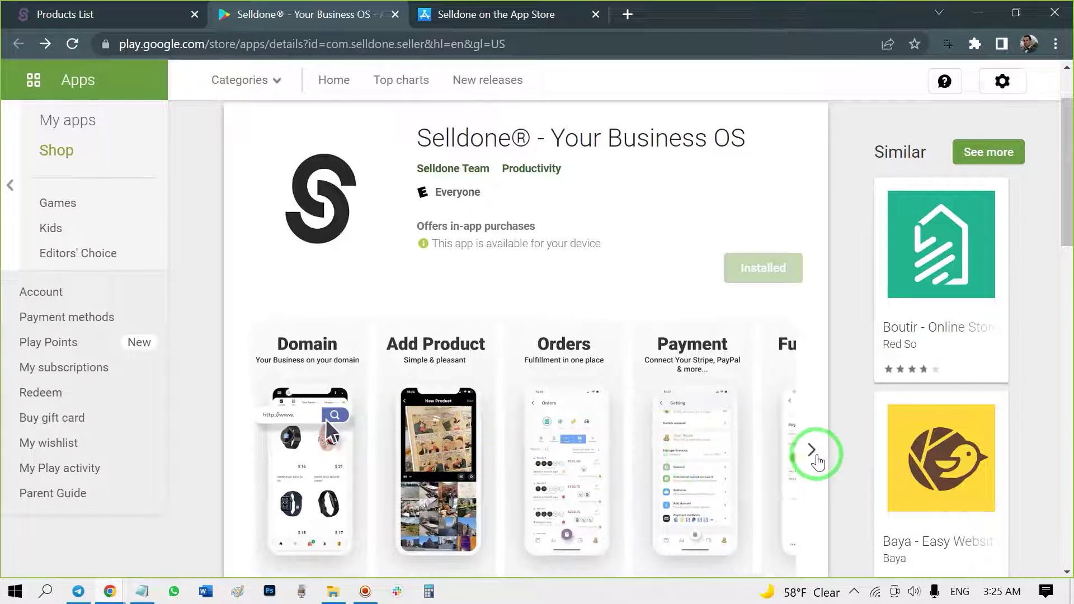
pyautogui.click(813, 451)
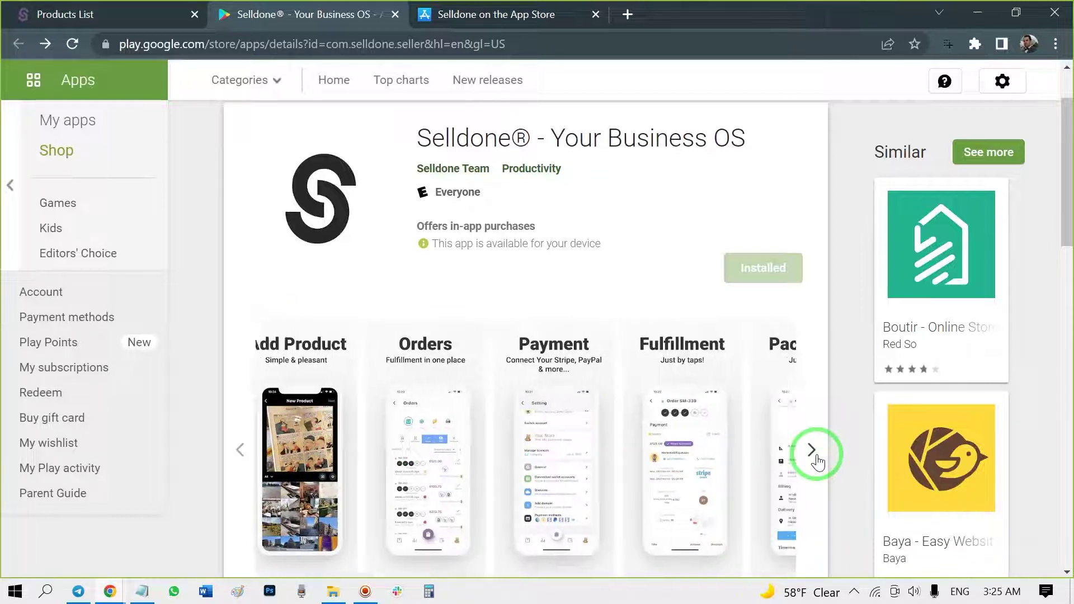
pyautogui.click(812, 451)
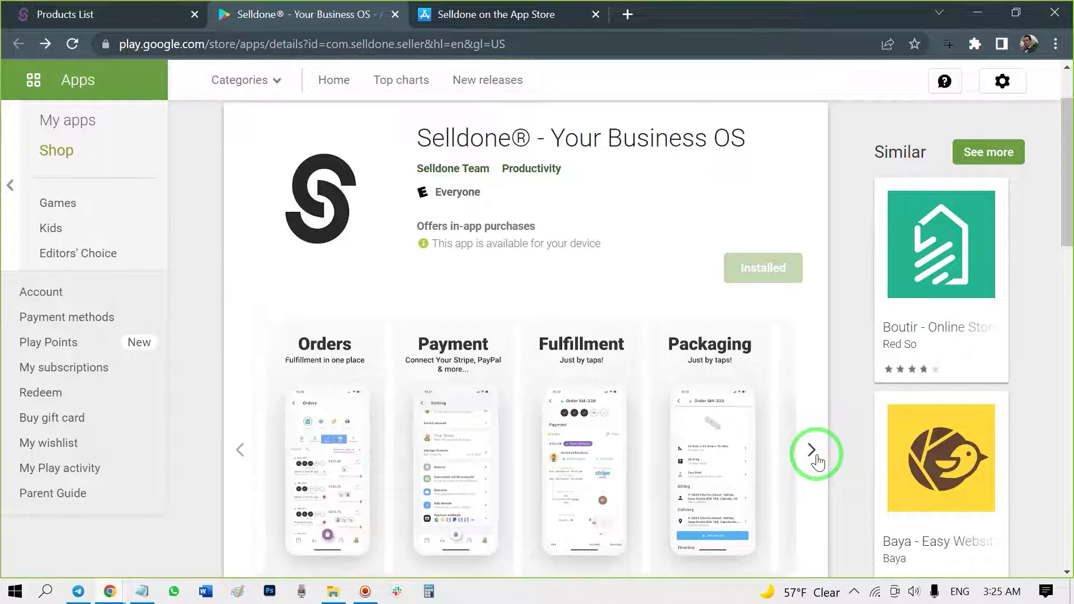
pyautogui.click(812, 451)
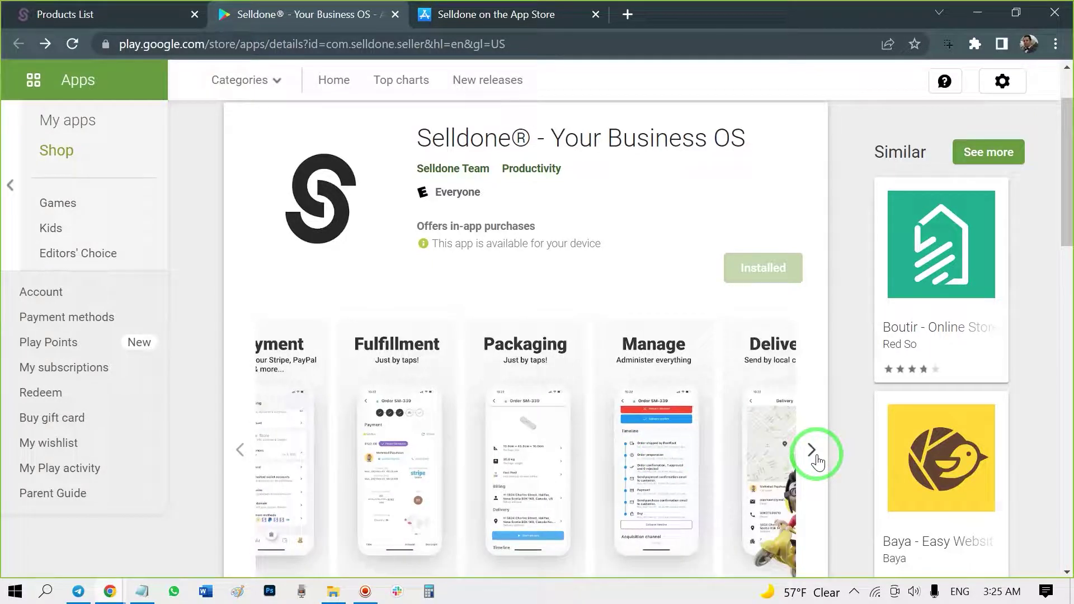
pyautogui.click(812, 451)
pyautogui.click(812, 451)
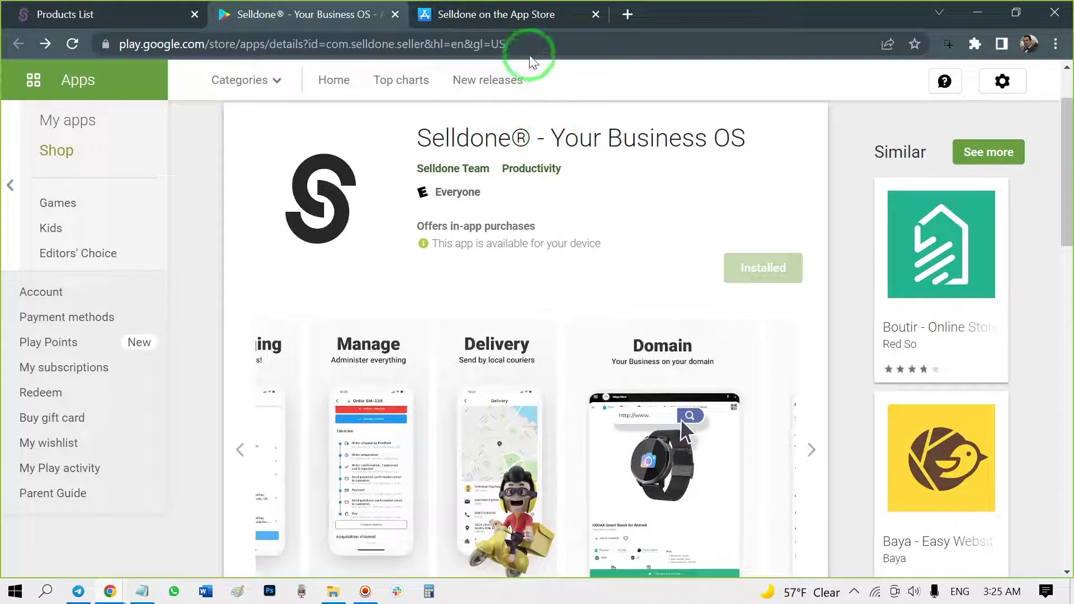
# - On Selldone's App Store listing, scroll the iPad screenshots past Start and Domain to Orders
pyautogui.click(525, 18)
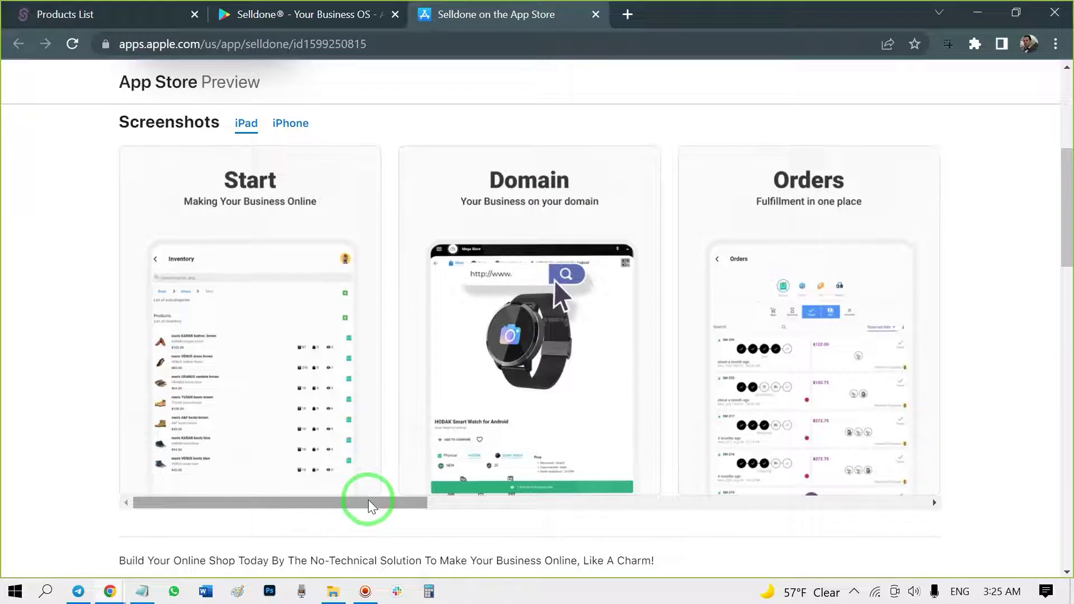
pyautogui.moveTo(364, 500); pyautogui.dragTo(576, 590)
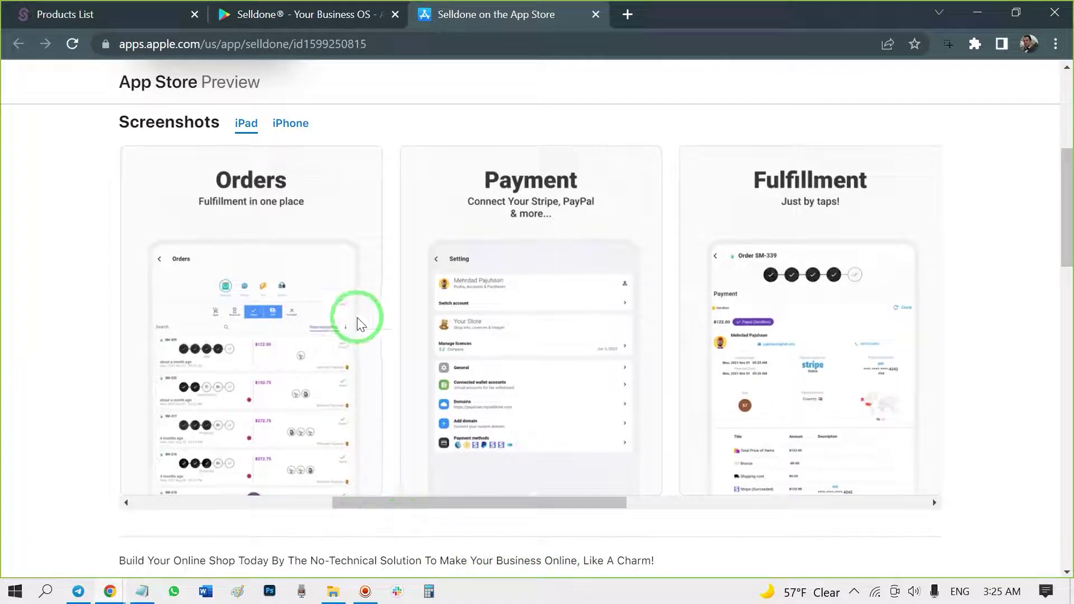